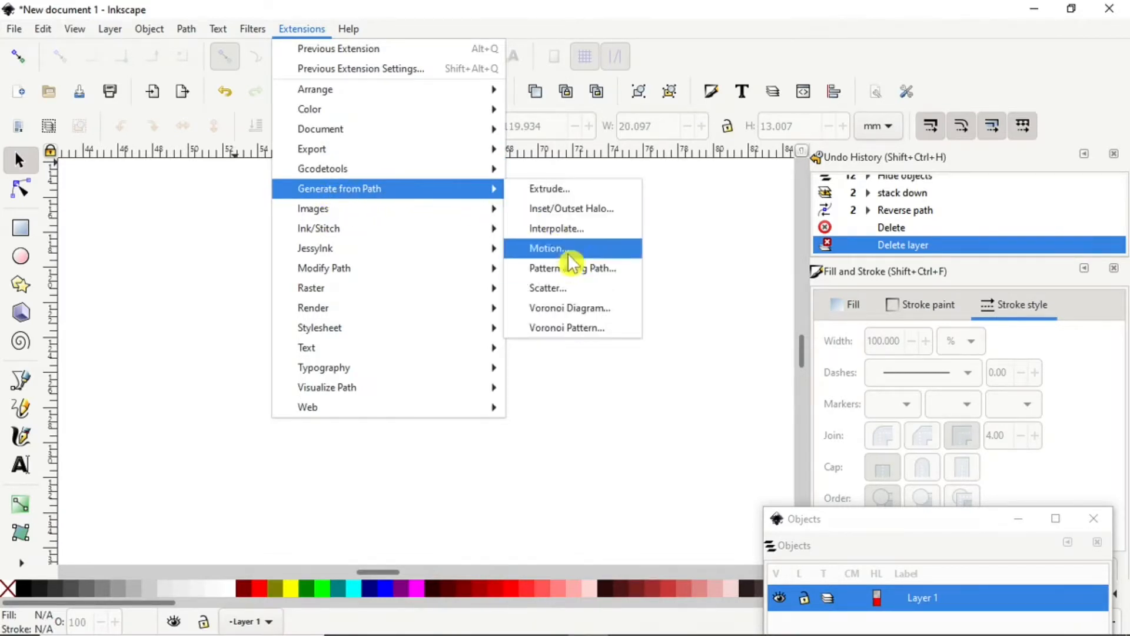
Step: Draw a six-cornered star about 17 mm wide in the middle of the canvas, with its stroke width set to 0.227 mm
{"action": "left_click", "coordinate": [189, 330]}
{"action": "left_click", "coordinate": [21, 286]}
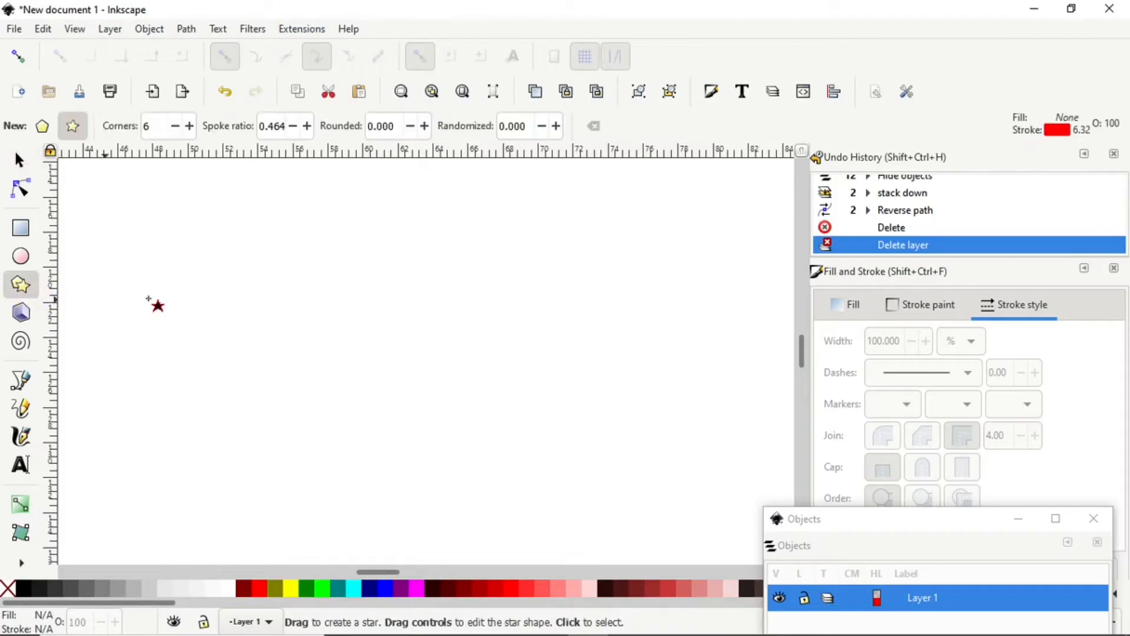
{"action": "left_click_drag", "start_coordinate": [223, 234], "coordinate": [334, 339]}
{"action": "left_click", "coordinate": [19, 163]}
{"action": "left_click_drag", "start_coordinate": [285, 243], "coordinate": [461, 376]}
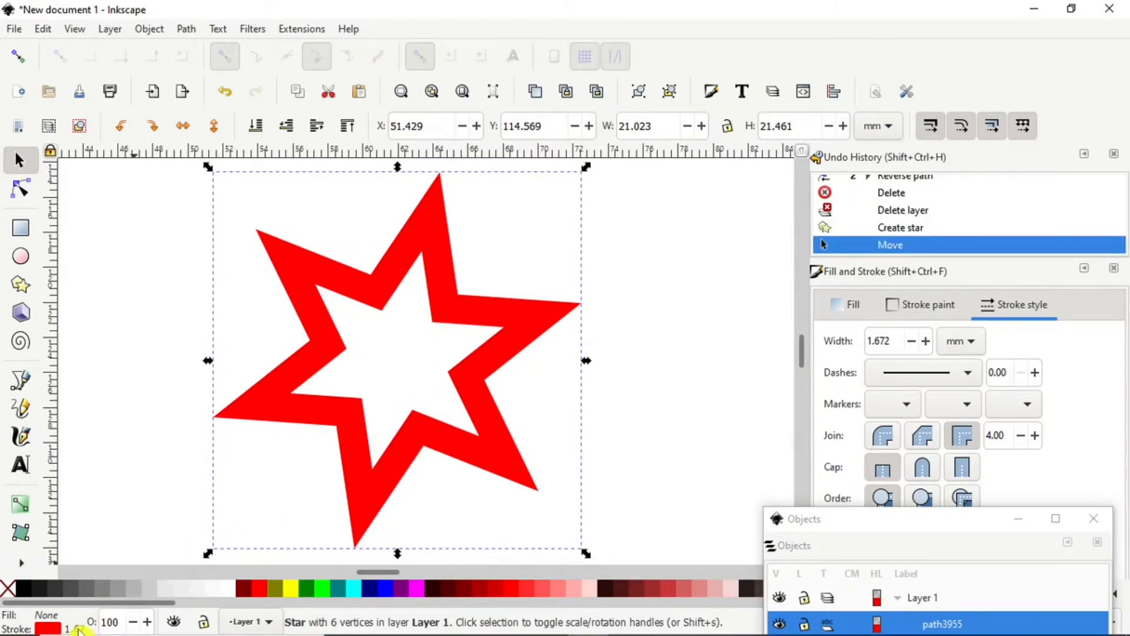
{"action": "scroll", "coordinate": [78, 629], "scroll_direction": "down", "scroll_amount": 5}
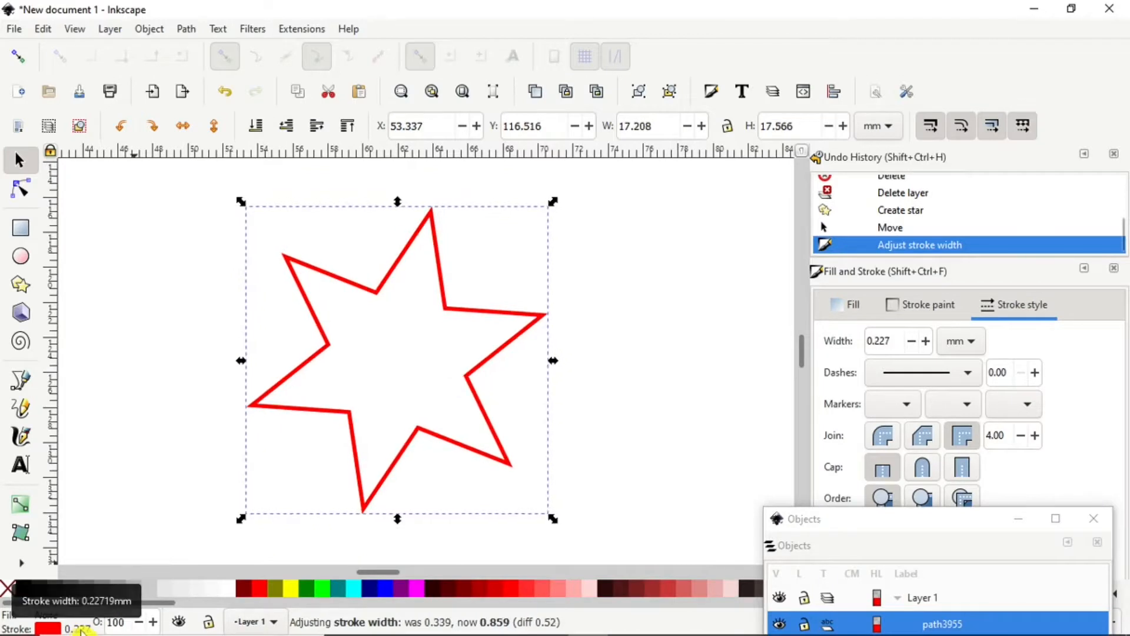
Step: Draw a second six-cornered star about 4.8 mm wide inside the large star
{"action": "left_click", "coordinate": [20, 287]}
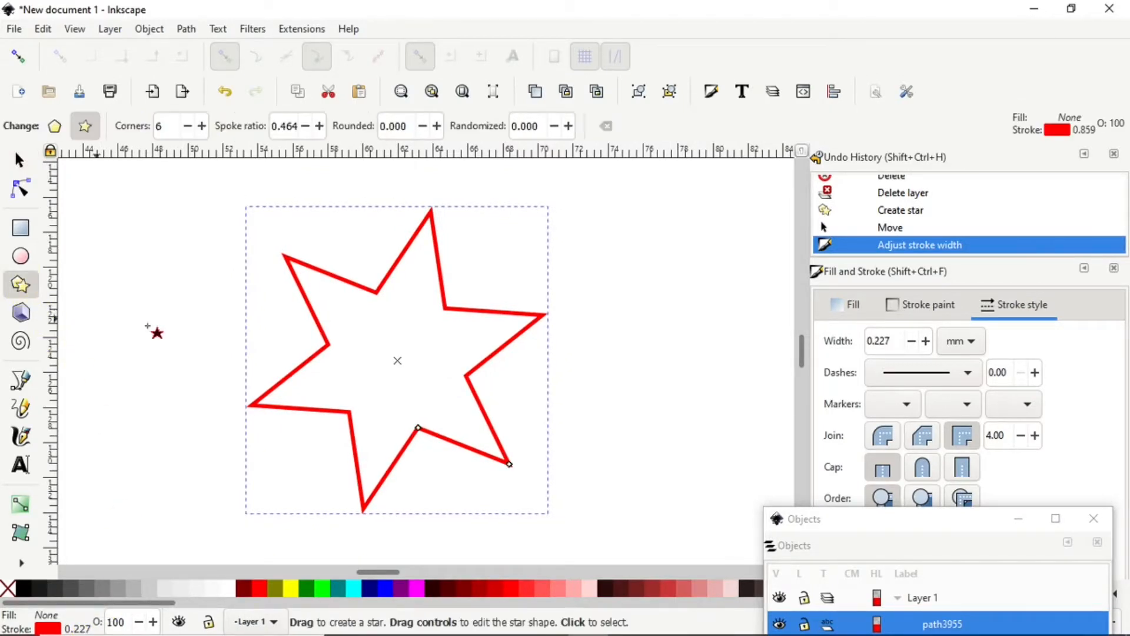
{"action": "left_click_drag", "start_coordinate": [376, 333], "coordinate": [399, 360]}
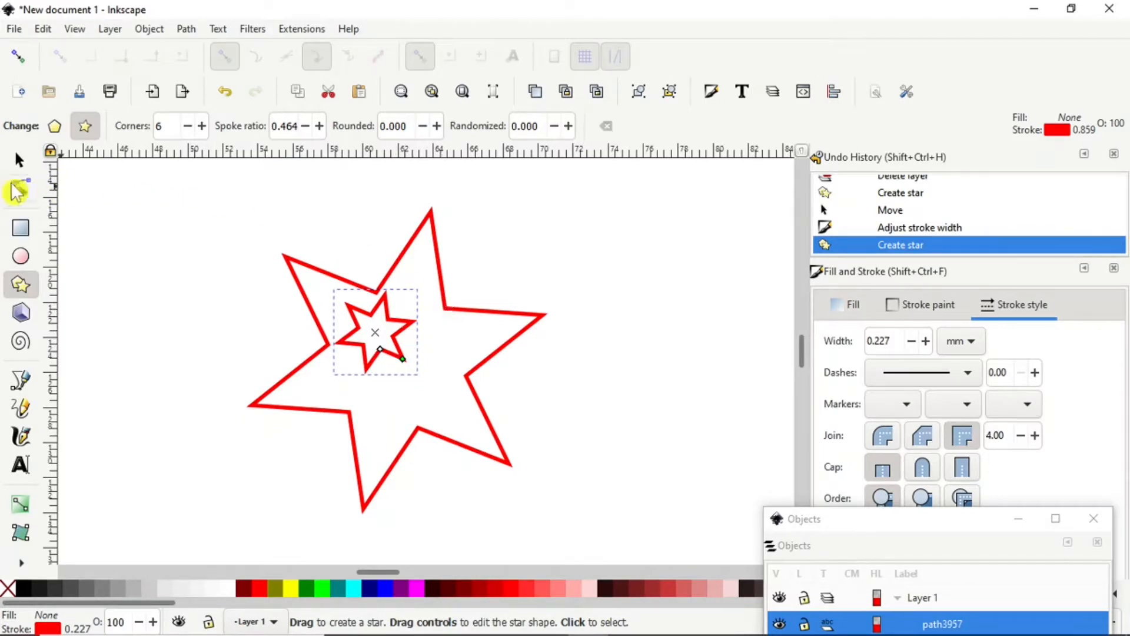
{"action": "left_click", "coordinate": [18, 160]}
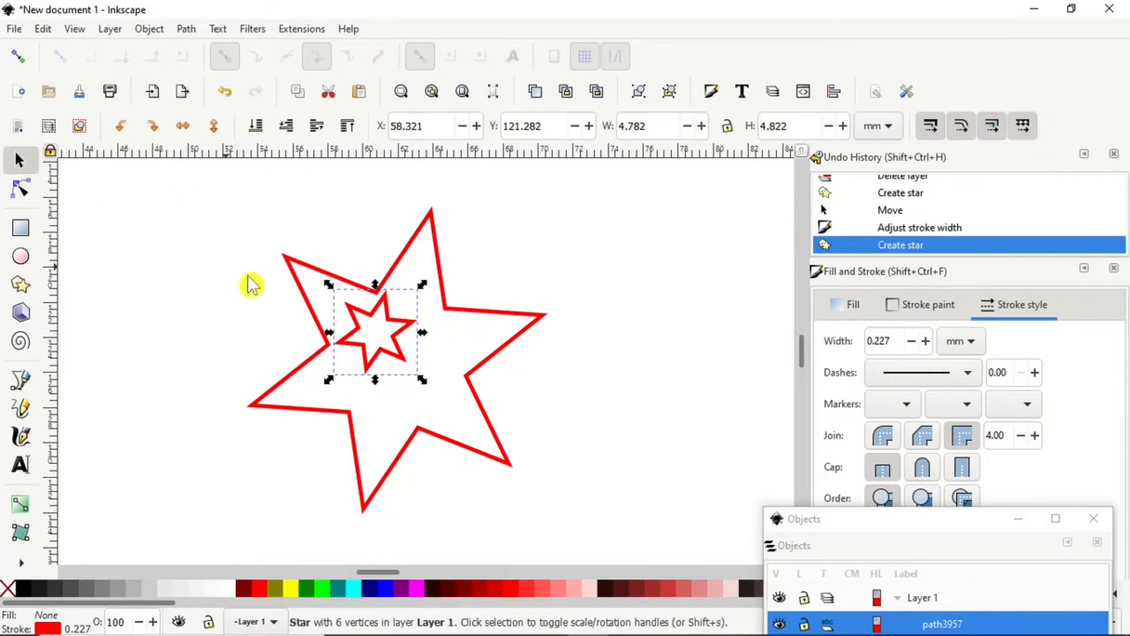
Step: Centre the two stars on each other on both the vertical and horizontal axes, aligning relative to Last selected
{"action": "left_click", "coordinate": [463, 312], "text": "shift"}
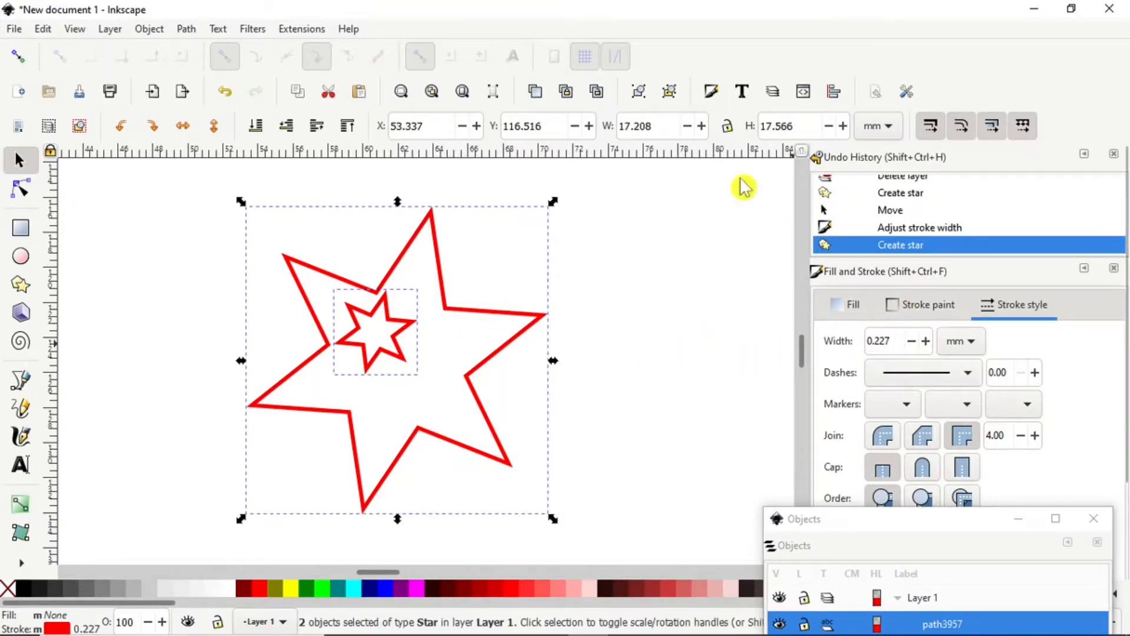
{"action": "left_click", "coordinate": [149, 31]}
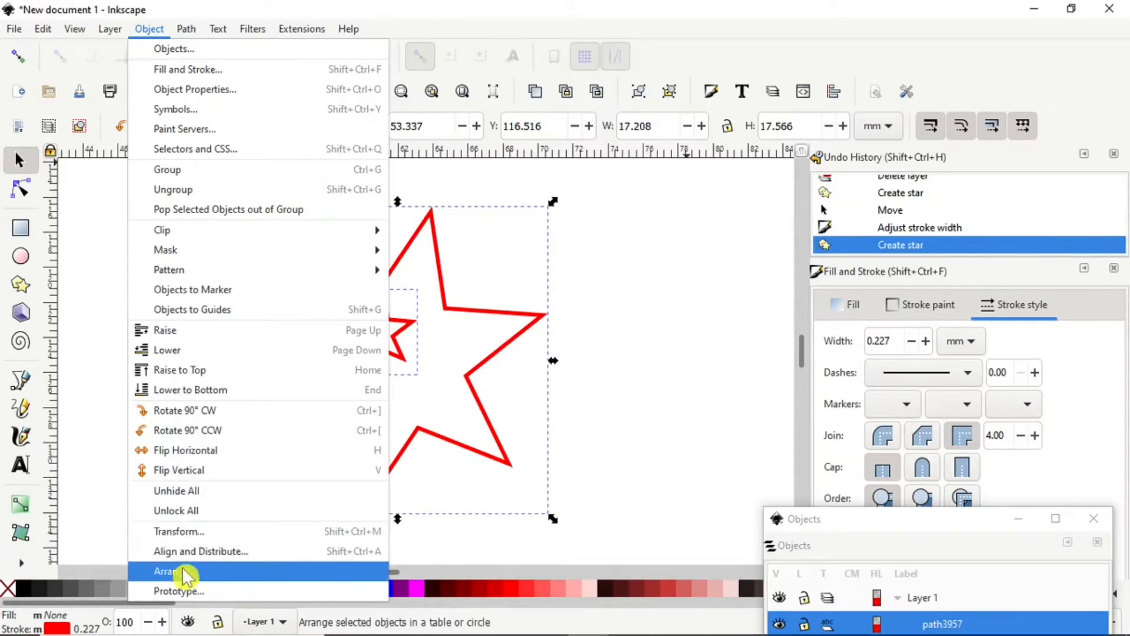
{"action": "left_click", "coordinate": [199, 556]}
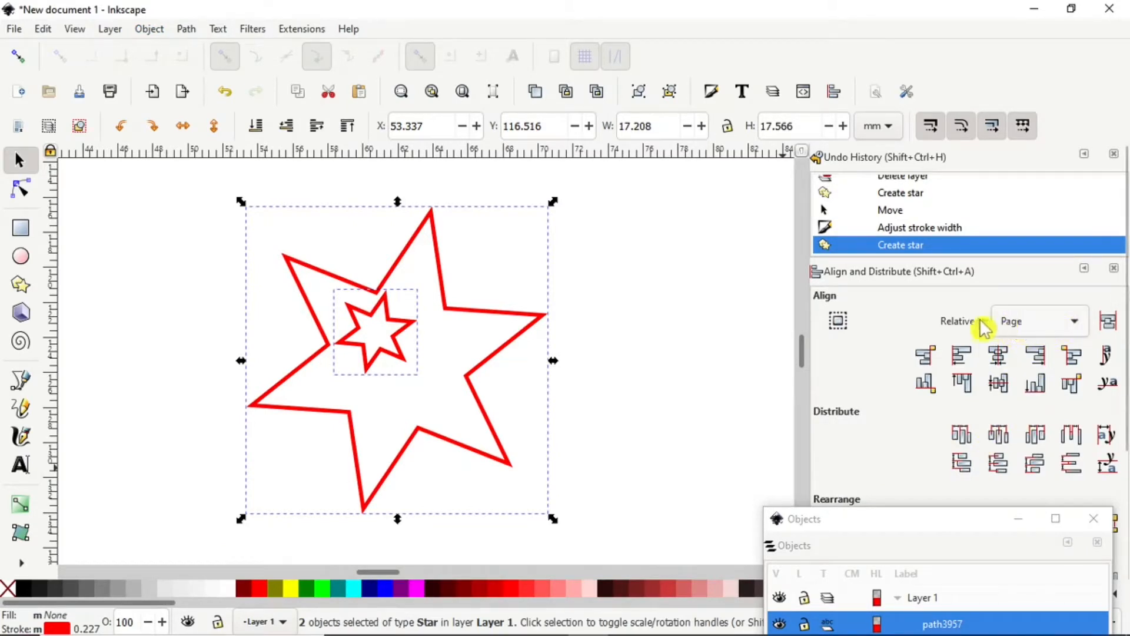
{"action": "left_click", "coordinate": [1078, 324]}
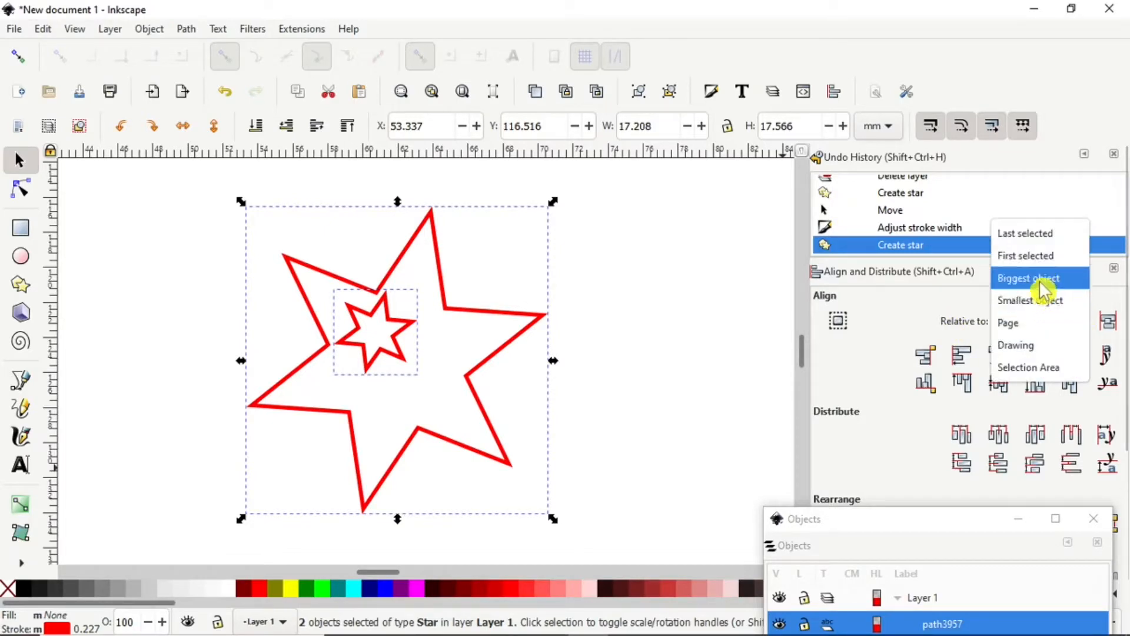
{"action": "left_click", "coordinate": [1034, 240]}
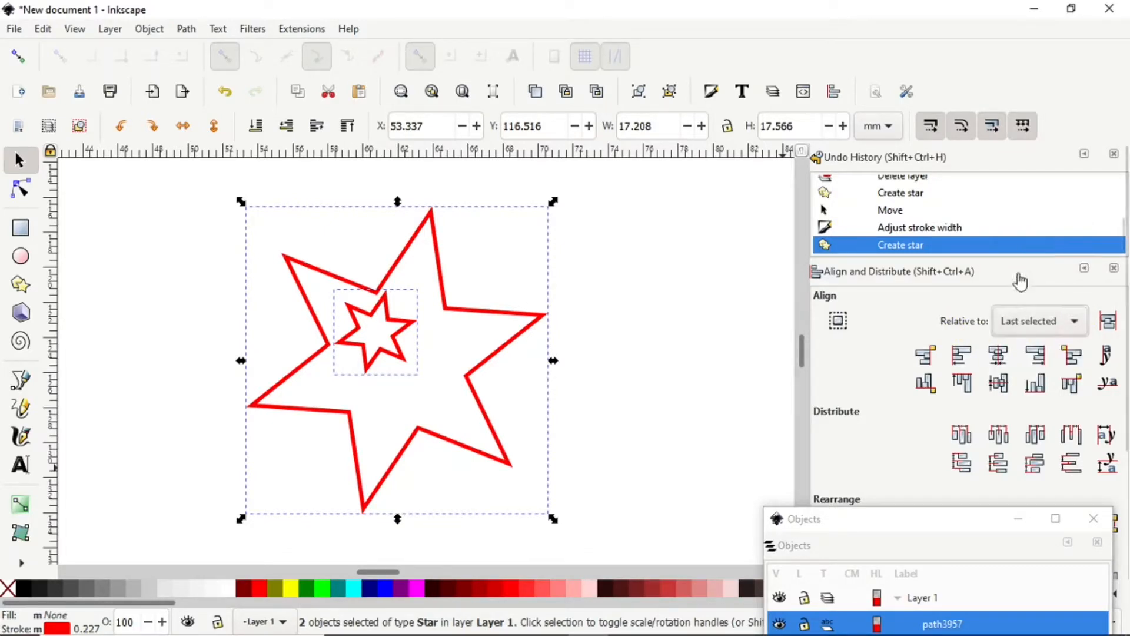
{"action": "left_click", "coordinate": [999, 357]}
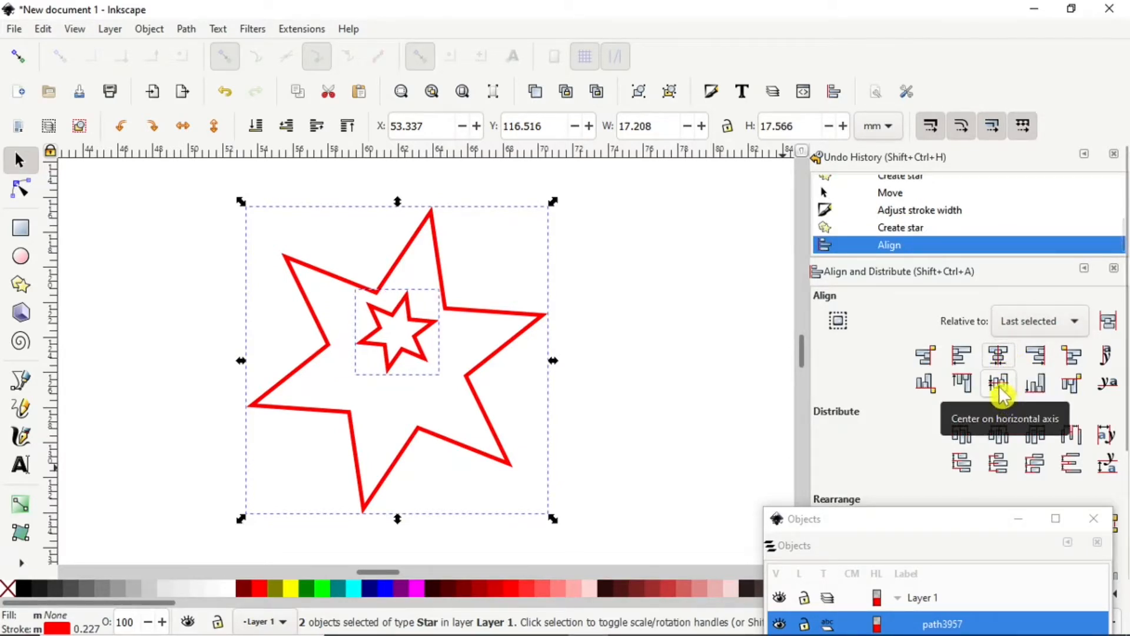
{"action": "left_click", "coordinate": [1000, 385]}
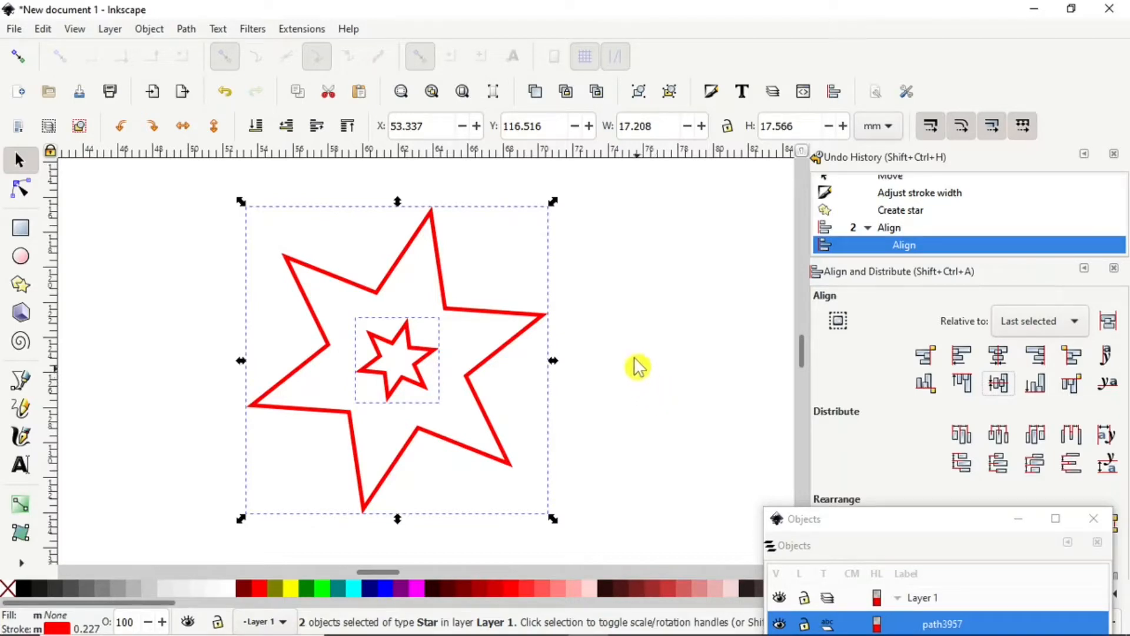
Step: Interpolate between the two stars with exponent 0.0, 6 interpolation steps and method 1, checking the live preview before applying
{"action": "left_click", "coordinate": [295, 31]}
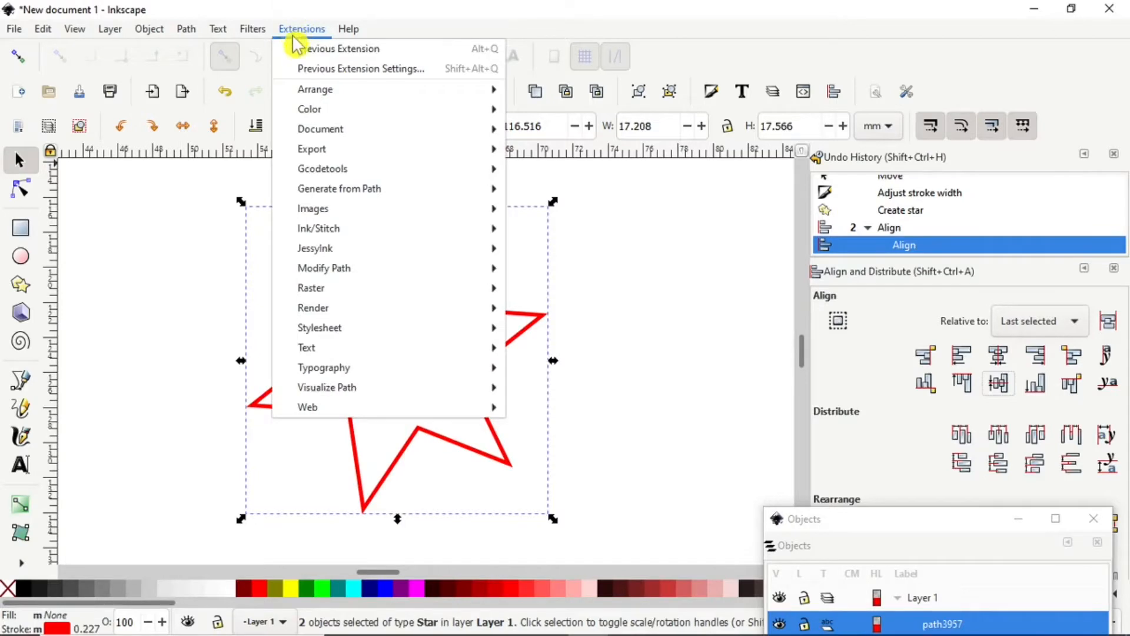
{"action": "mouse_move", "coordinate": [347, 197]}
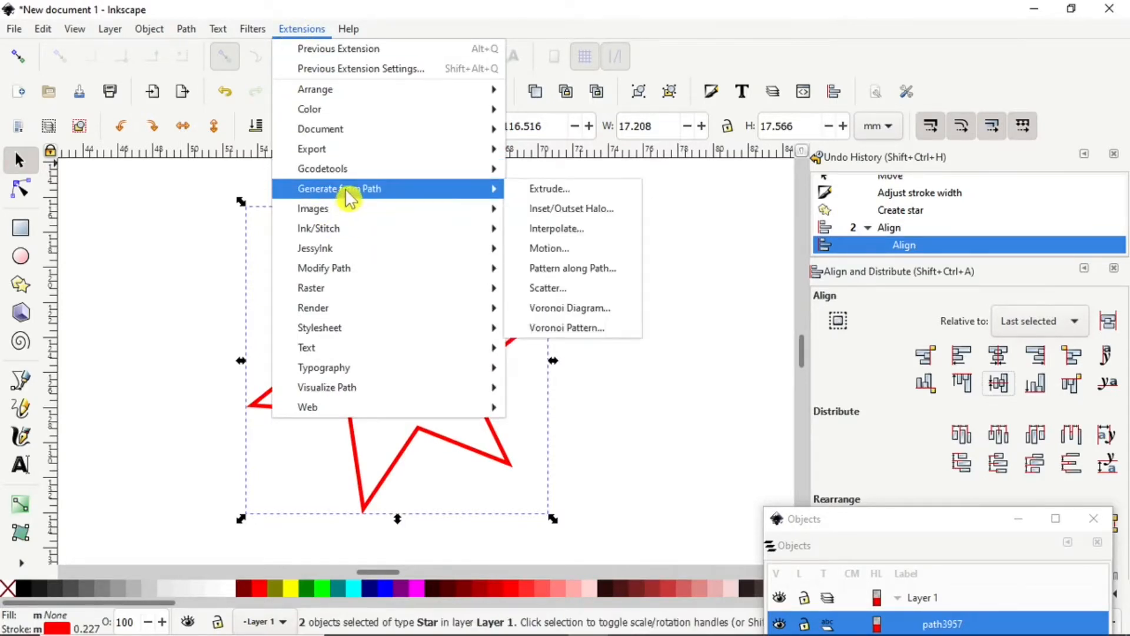
{"action": "left_click", "coordinate": [561, 235]}
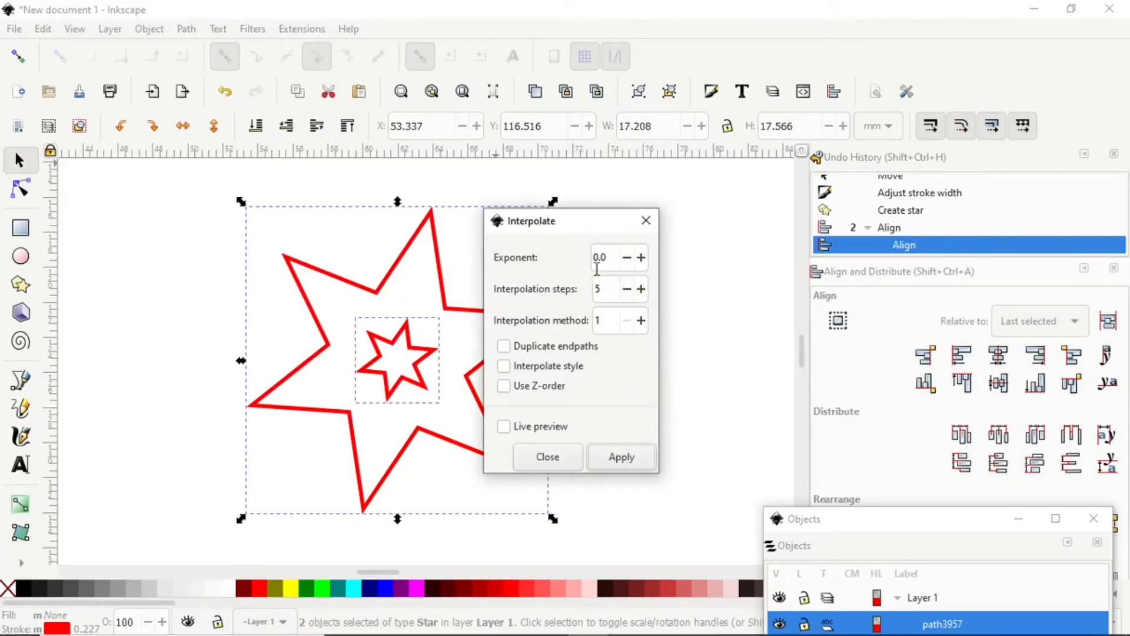
{"action": "left_click_drag", "start_coordinate": [570, 229], "coordinate": [683, 197]}
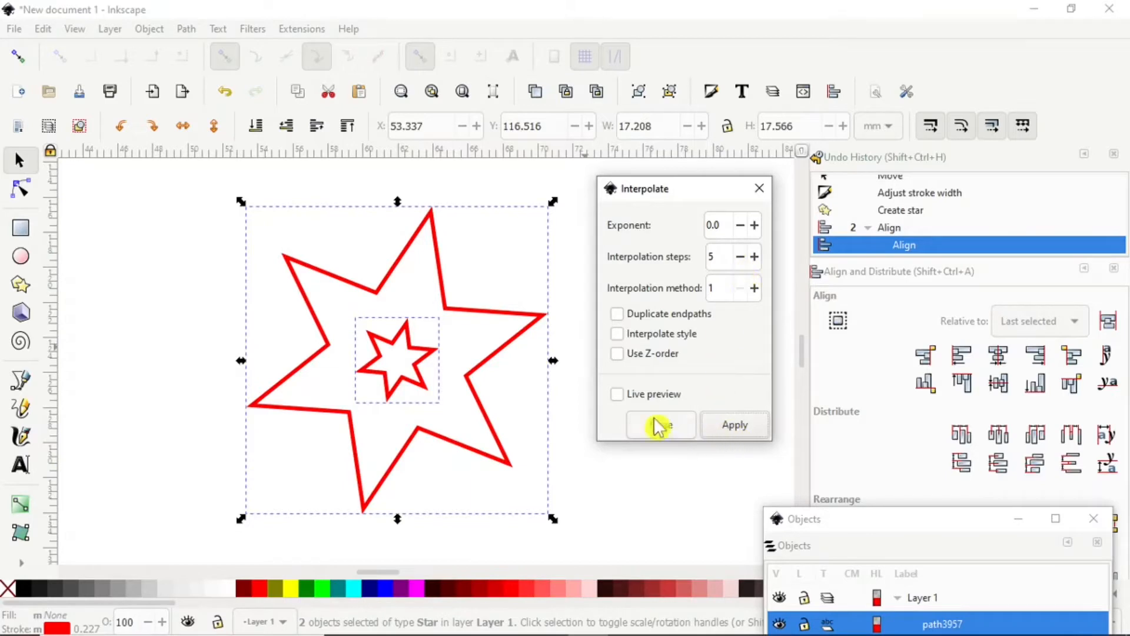
{"action": "left_click", "coordinate": [617, 395]}
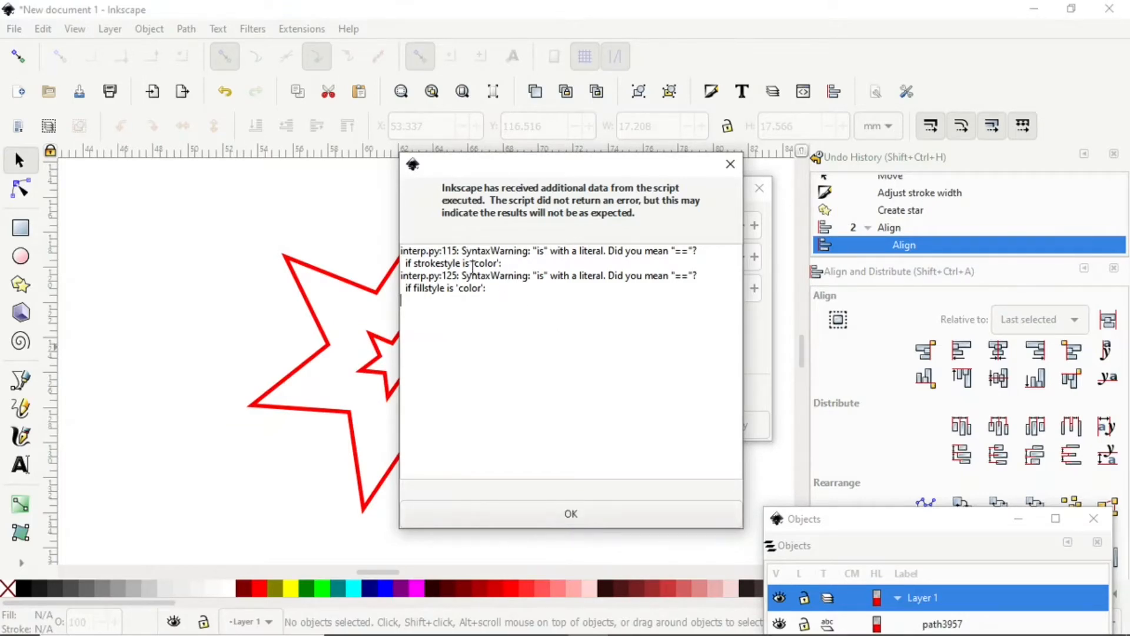
{"action": "left_click", "coordinate": [570, 521]}
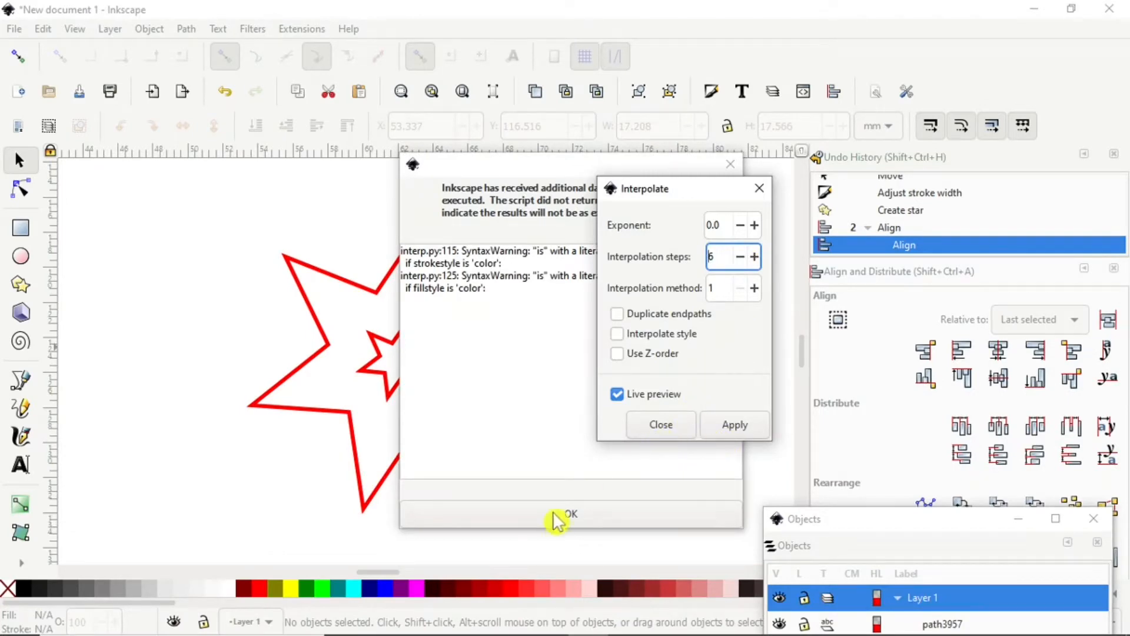
{"action": "left_click", "coordinate": [573, 522]}
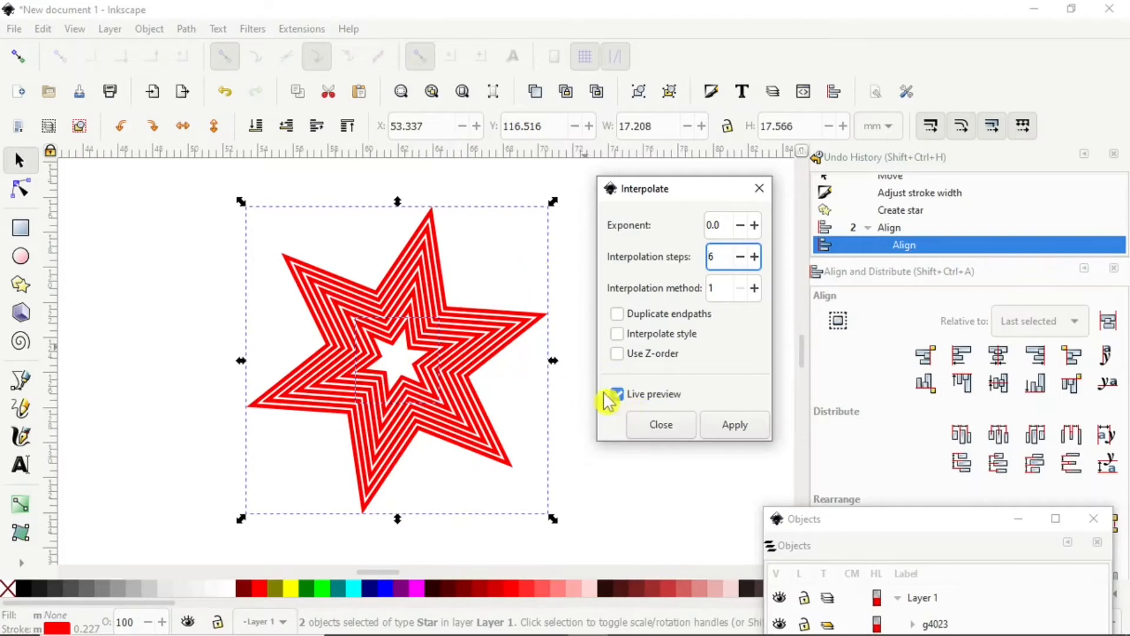
{"action": "left_click", "coordinate": [733, 434]}
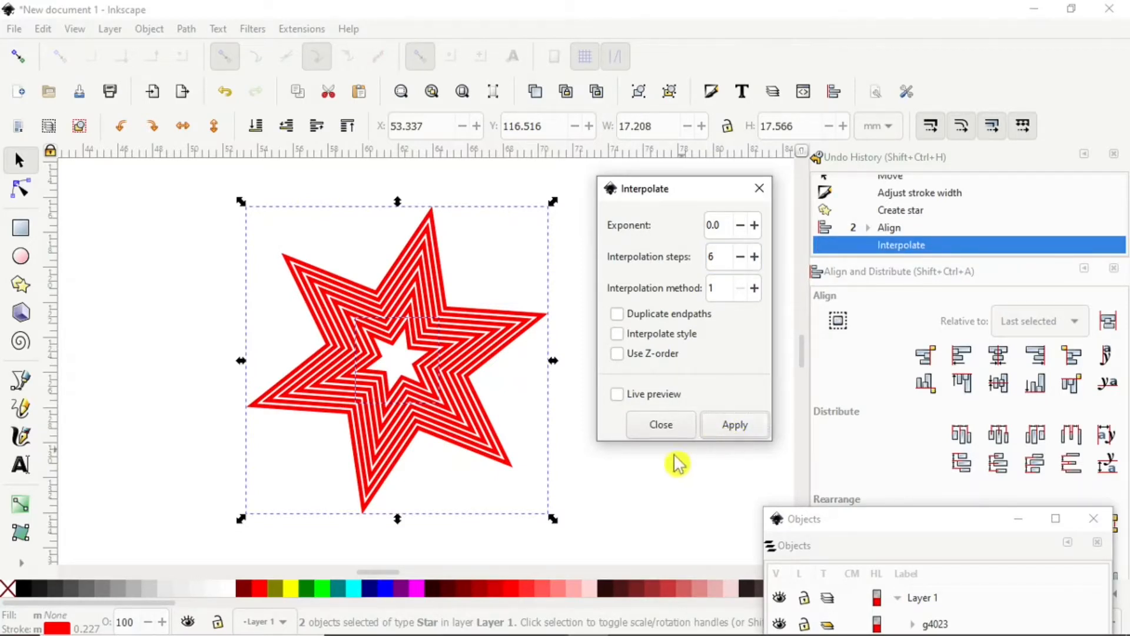
{"action": "left_click", "coordinate": [660, 425]}
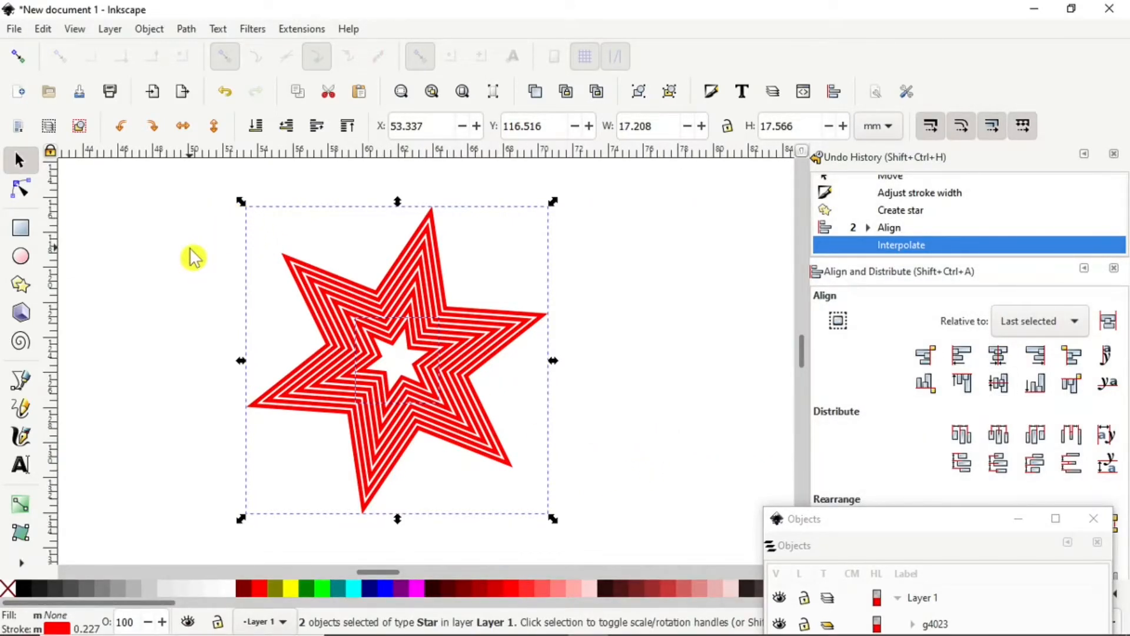
Step: Convert both stars and the interpolated group to paths with Object to Path
{"action": "left_click", "coordinate": [204, 268]}
{"action": "left_click_drag", "start_coordinate": [196, 179], "coordinate": [598, 550]}
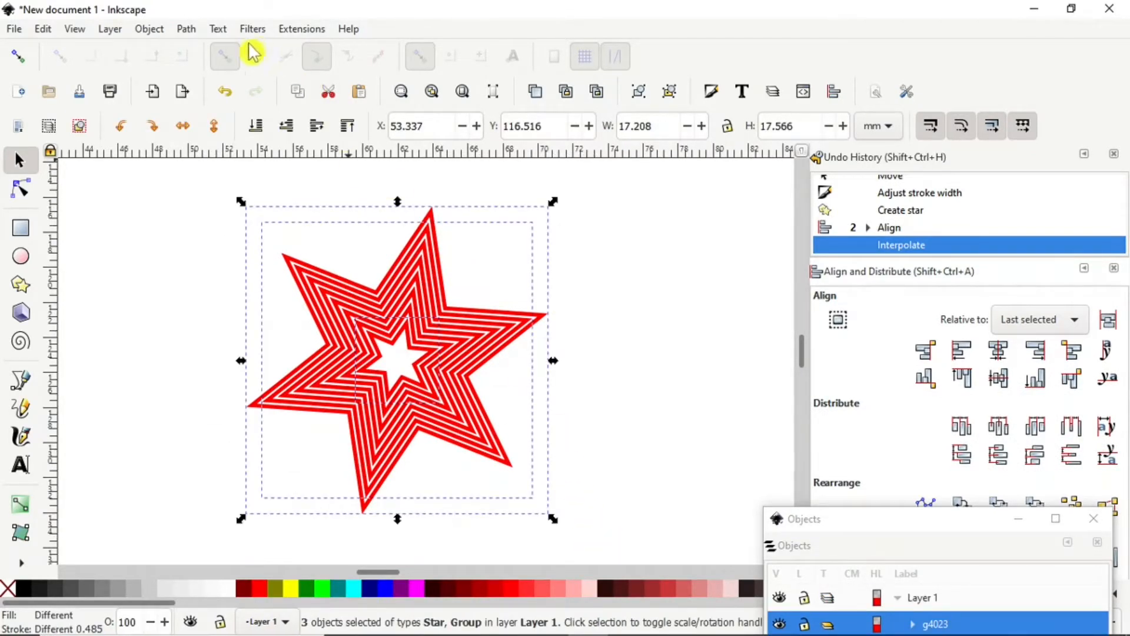
{"action": "left_click", "coordinate": [186, 31]}
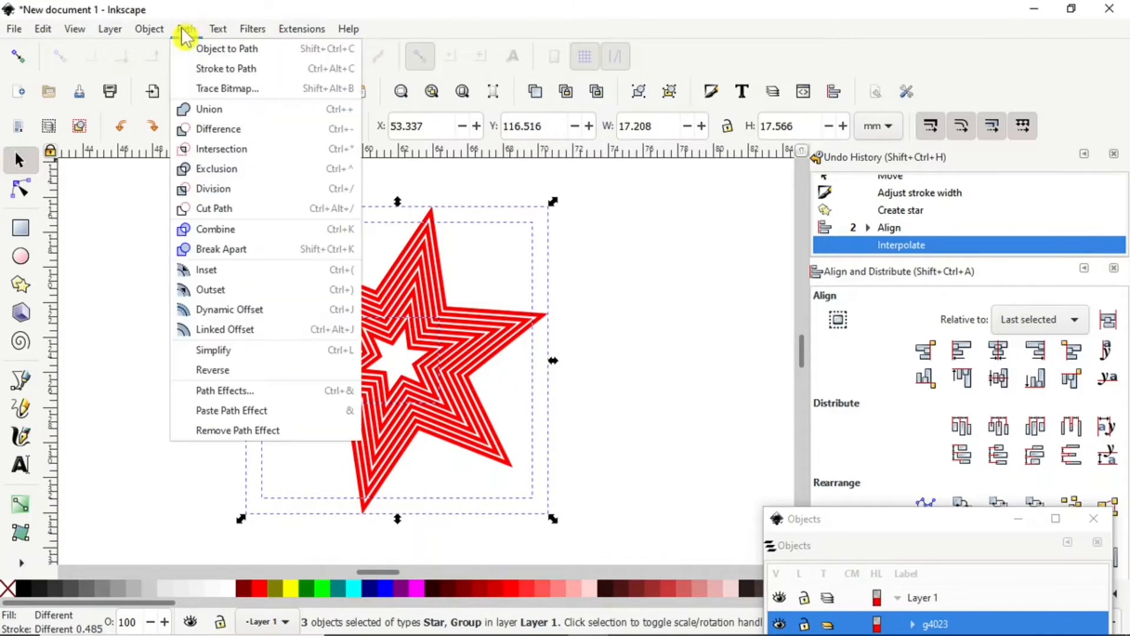
{"action": "left_click", "coordinate": [226, 59]}
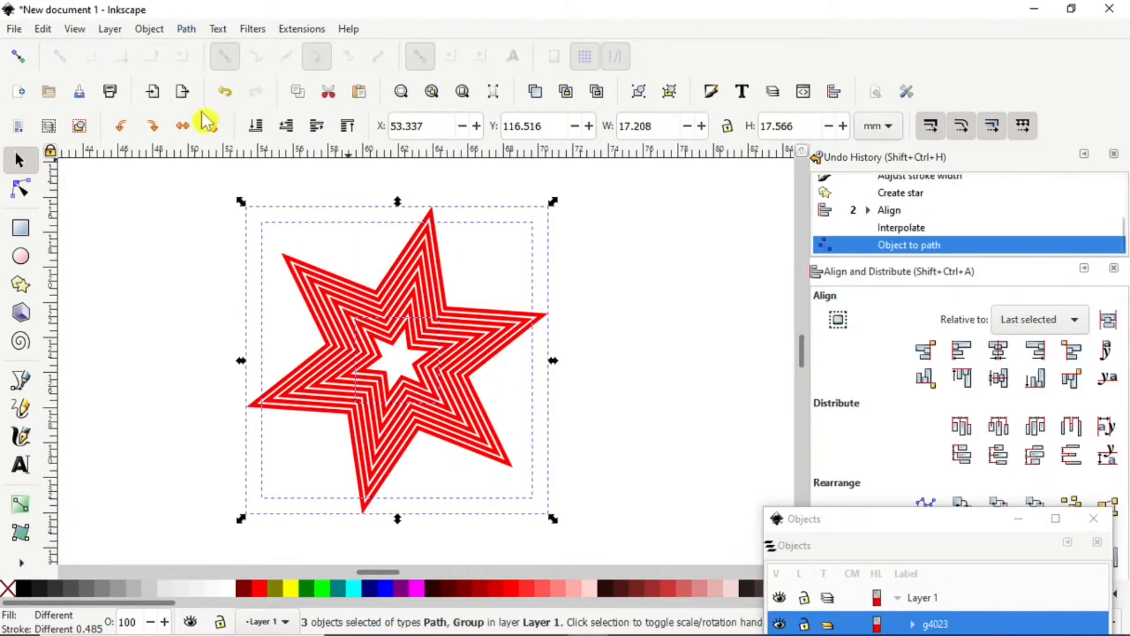
{"action": "left_click", "coordinate": [691, 295]}
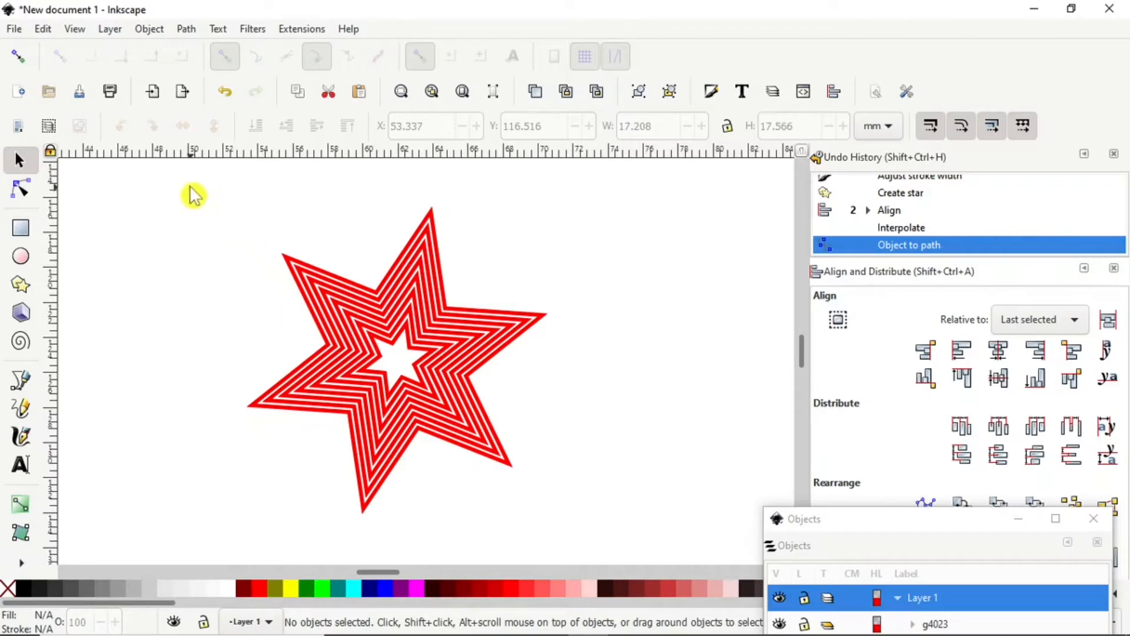
Step: Run Ink/Stitch's Troubleshoot Objects check on all the star paths and dismiss its report
{"action": "left_click_drag", "start_coordinate": [186, 183], "coordinate": [618, 544]}
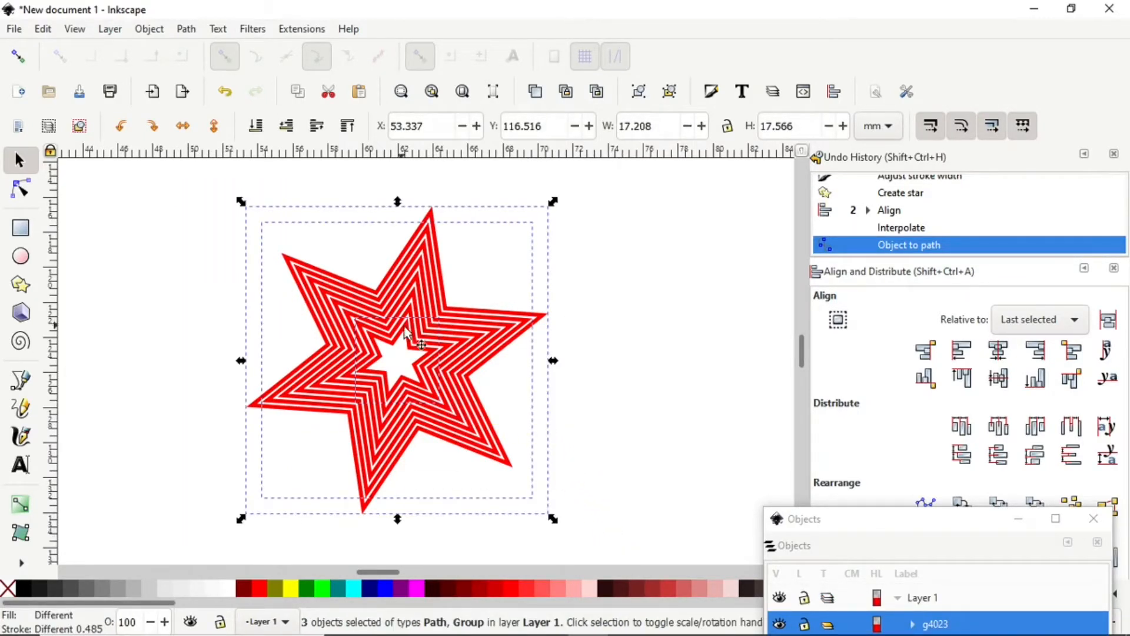
{"action": "left_click", "coordinate": [302, 30]}
{"action": "mouse_move", "coordinate": [374, 230]}
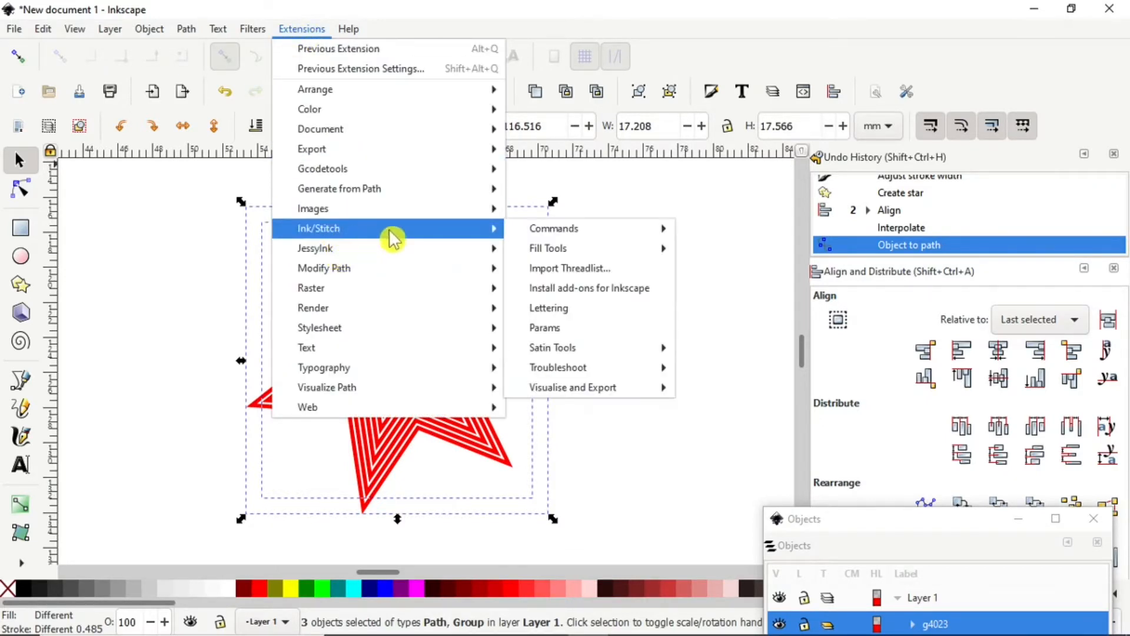
{"action": "mouse_move", "coordinate": [576, 368]}
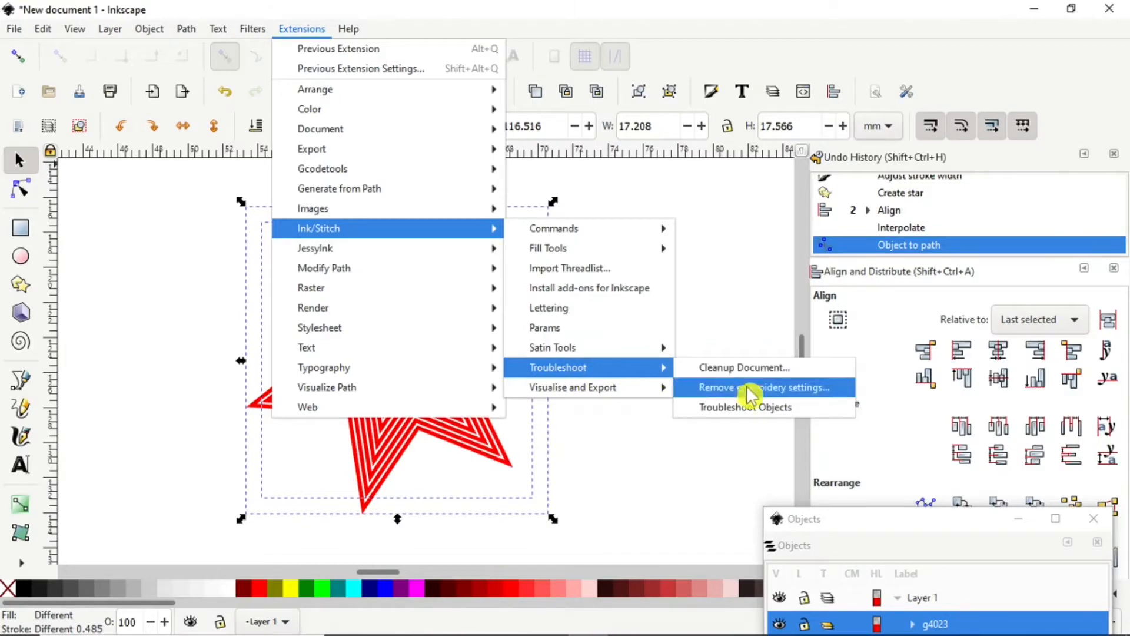
{"action": "left_click", "coordinate": [750, 408]}
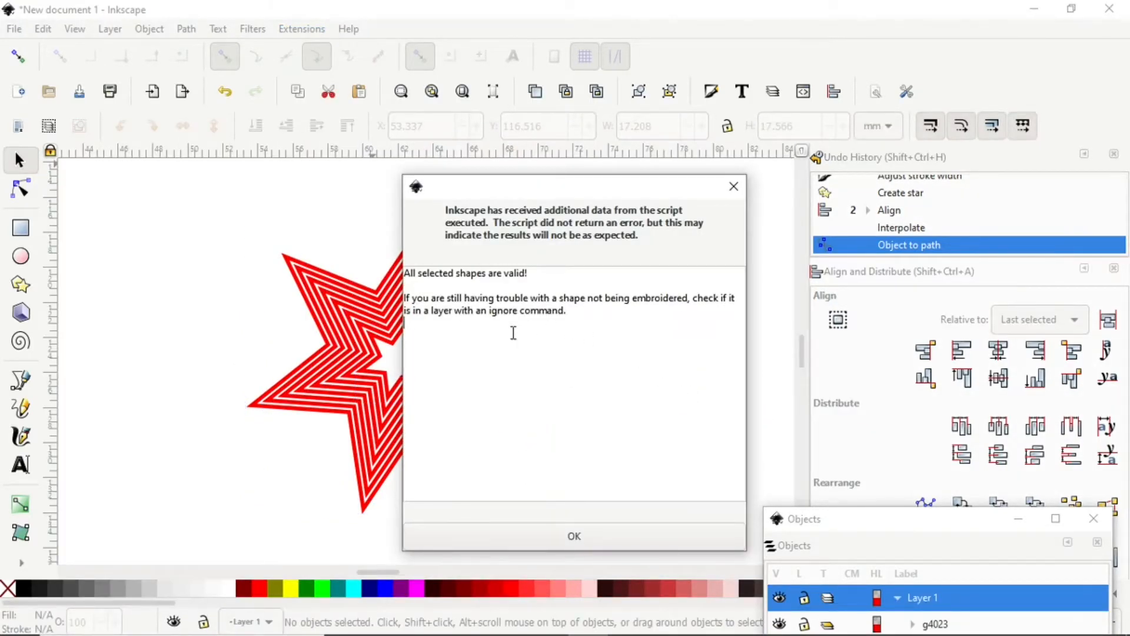
{"action": "left_click", "coordinate": [574, 534]}
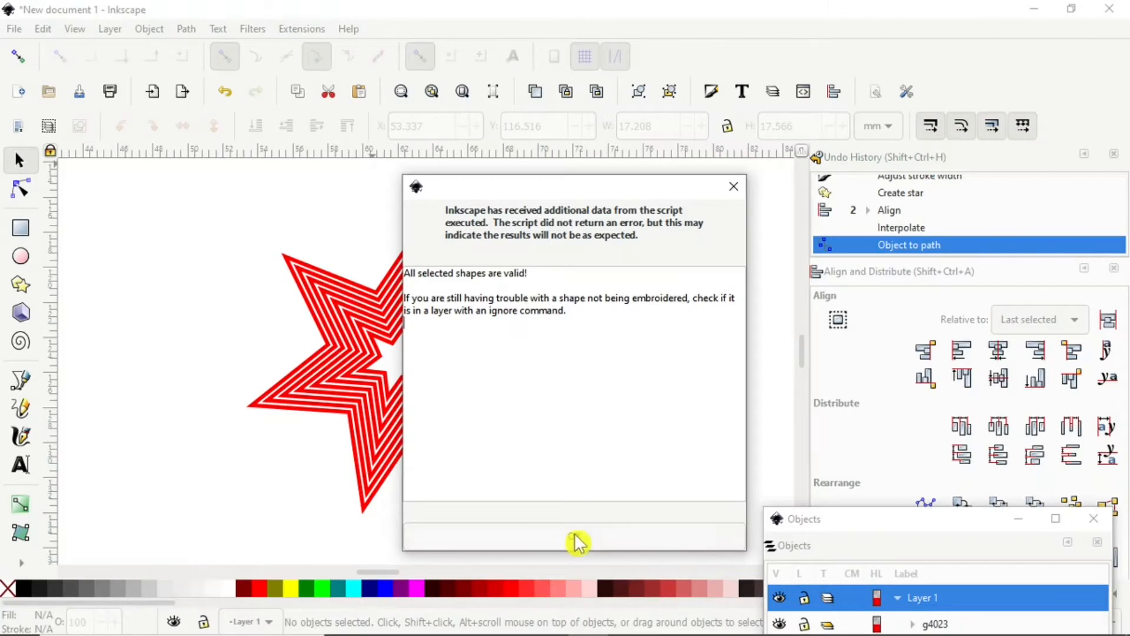
Step: Open the Ink/Stitch embroidery parameters for the star paths, review their stitch preview, and close the preview
{"action": "left_click", "coordinate": [292, 32]}
{"action": "mouse_move", "coordinate": [318, 235]}
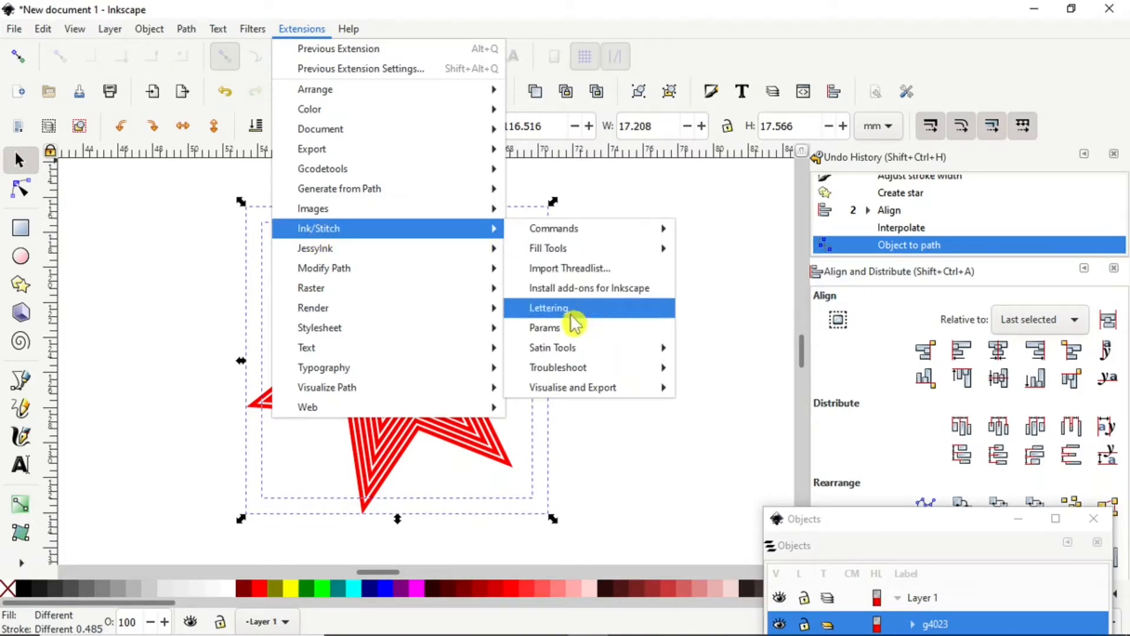
{"action": "left_click", "coordinate": [562, 336]}
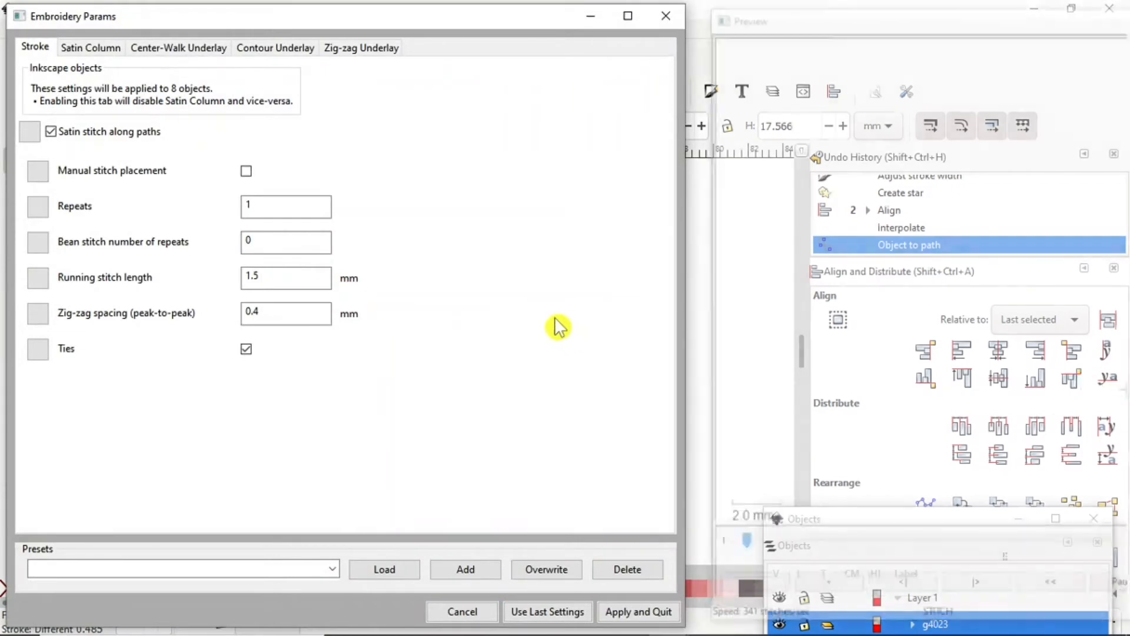
{"action": "left_click_drag", "start_coordinate": [1022, 22], "coordinate": [704, 23]}
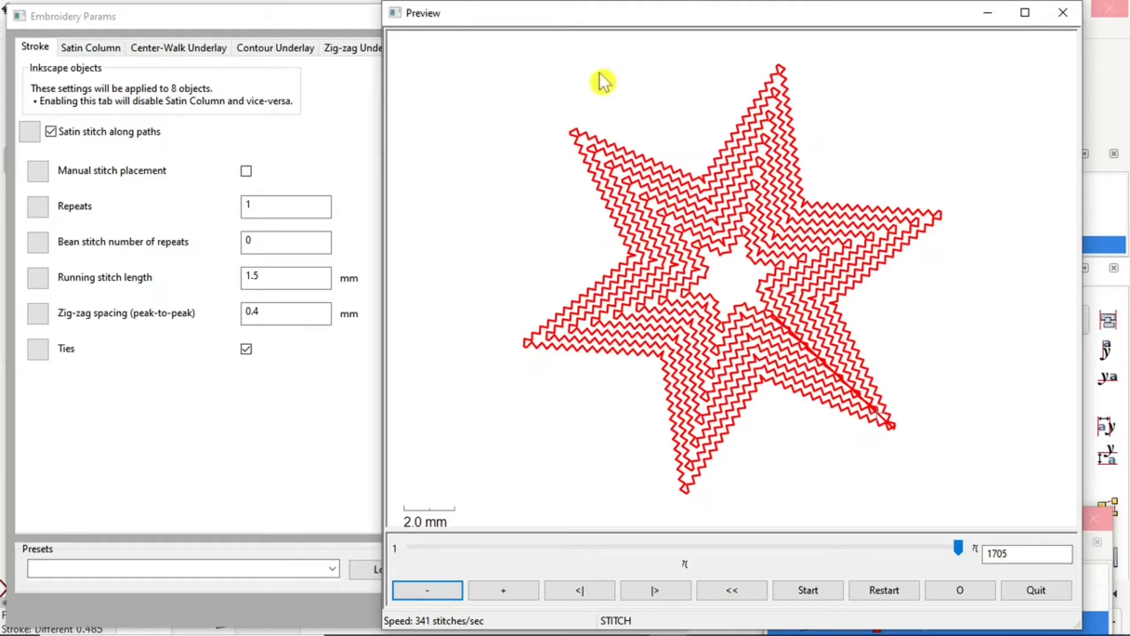
{"action": "left_click", "coordinate": [1036, 589]}
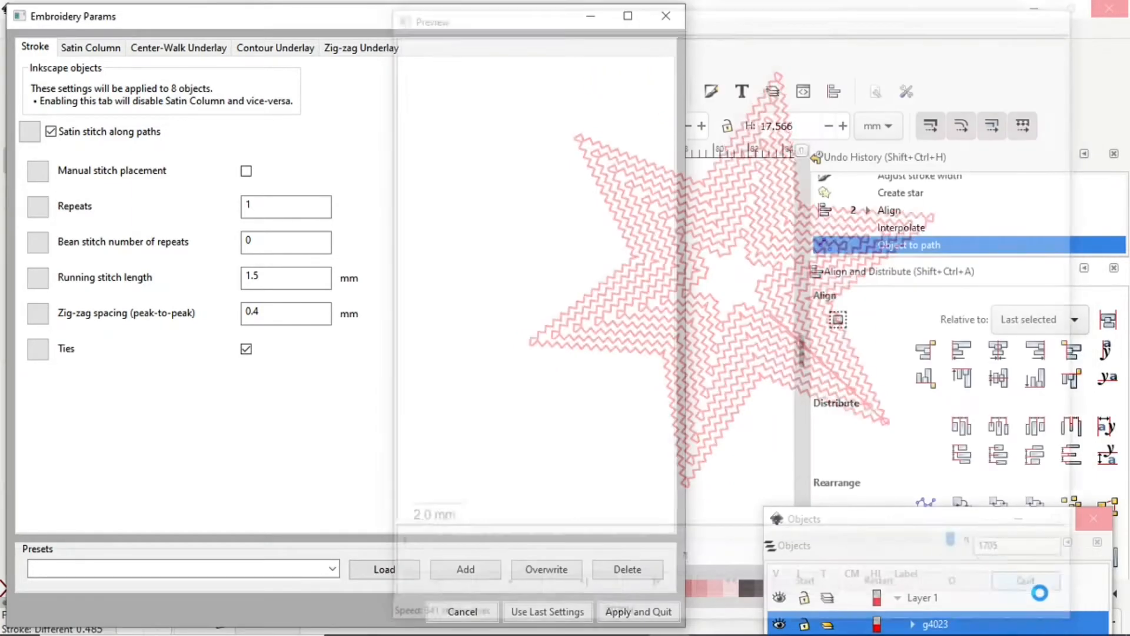
Step: Close the embroidery parameters and expand the interpolated group g4023 in the objects list to show its individual paths
{"action": "left_click", "coordinate": [667, 21]}
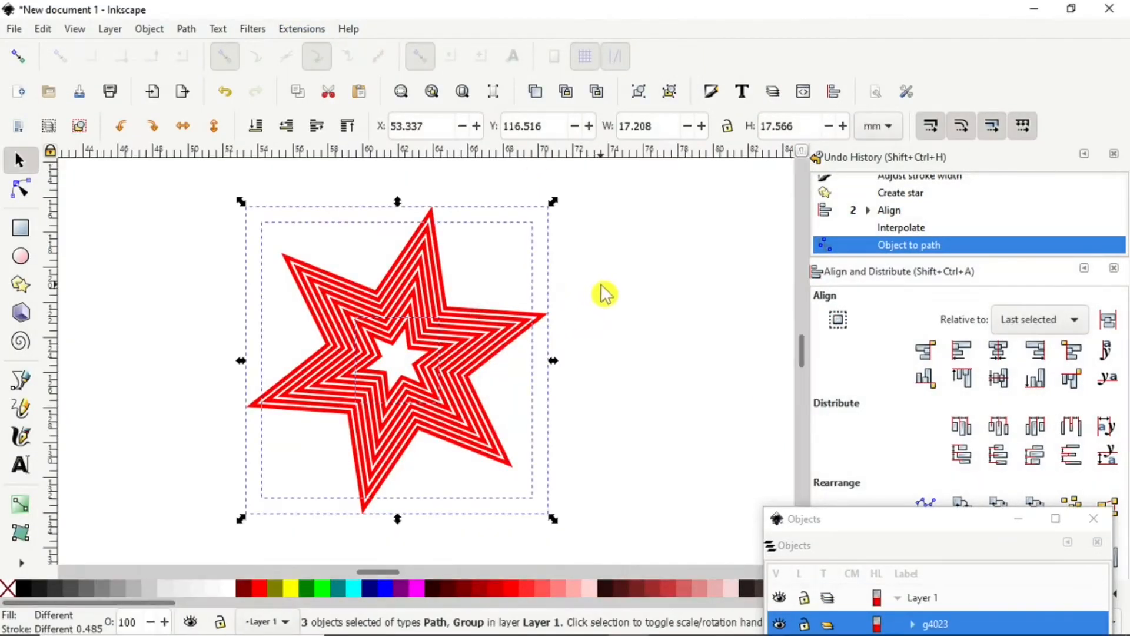
{"action": "left_click_drag", "start_coordinate": [923, 521], "coordinate": [913, 123]}
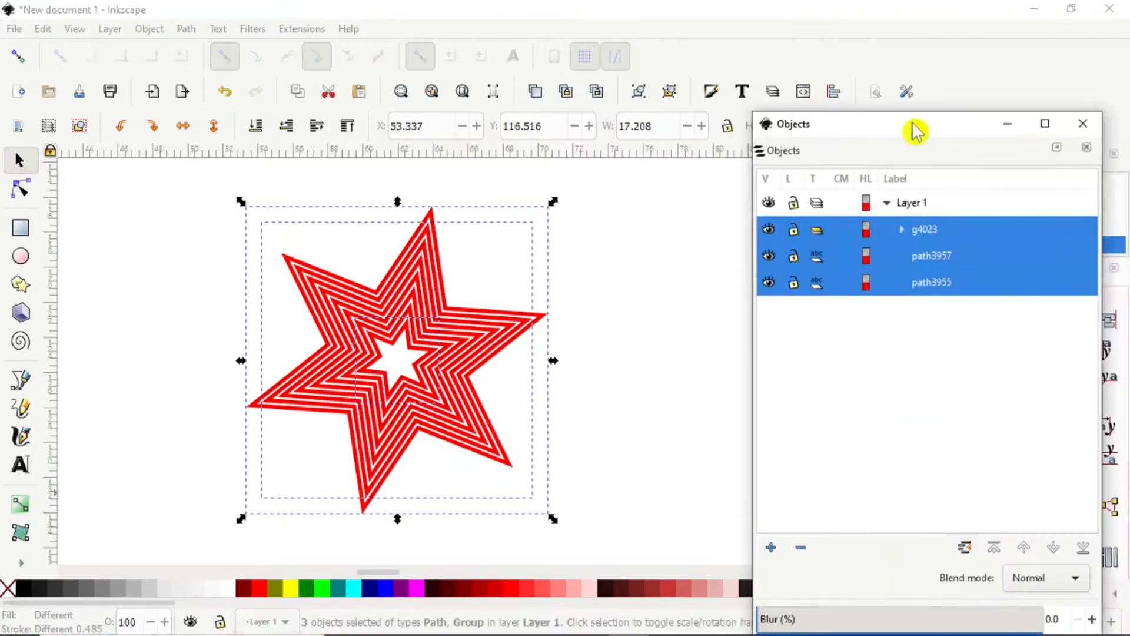
{"action": "left_click", "coordinate": [906, 236]}
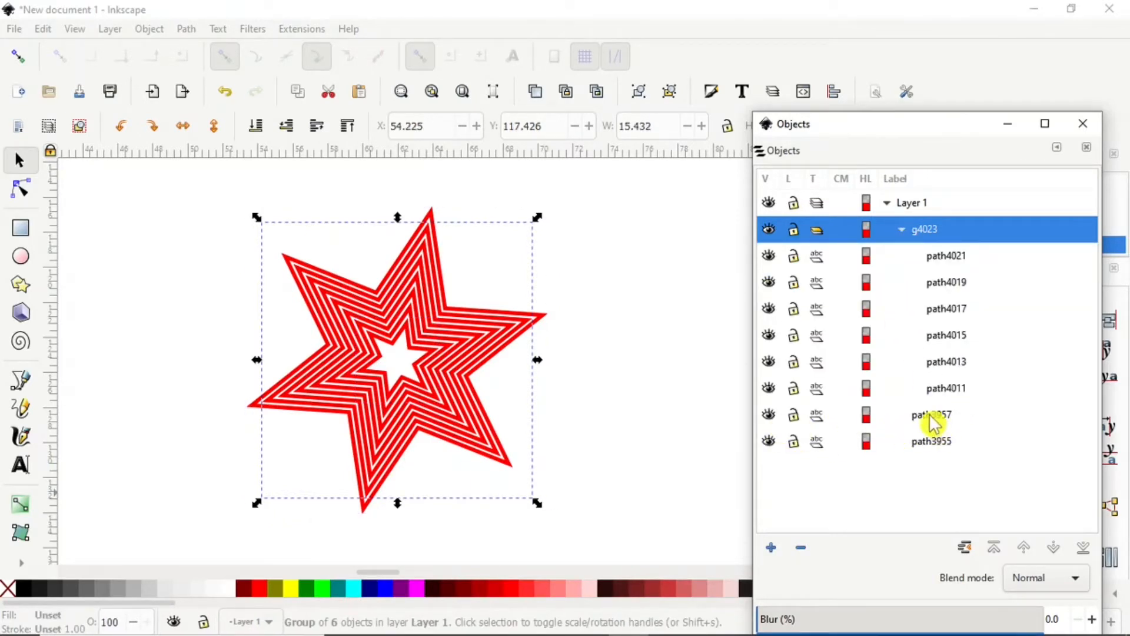
Step: Toggle the visibility of path3955, path3957 and path4011 to identify which star each one is
{"action": "left_click", "coordinate": [768, 440]}
{"action": "left_click", "coordinate": [769, 441]}
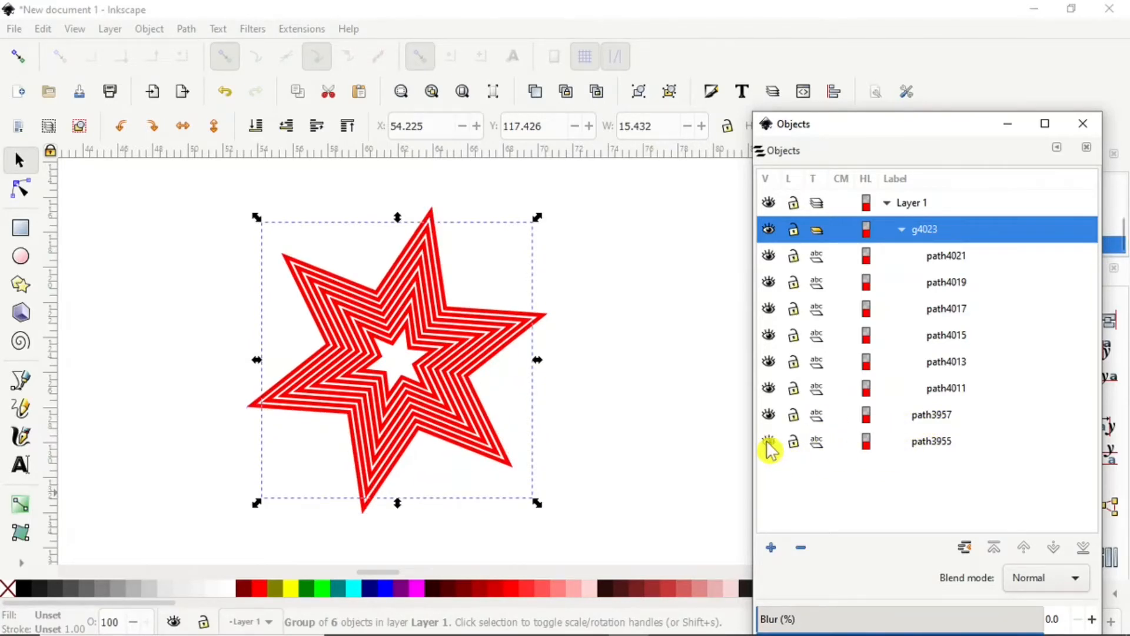
{"action": "left_click", "coordinate": [768, 442]}
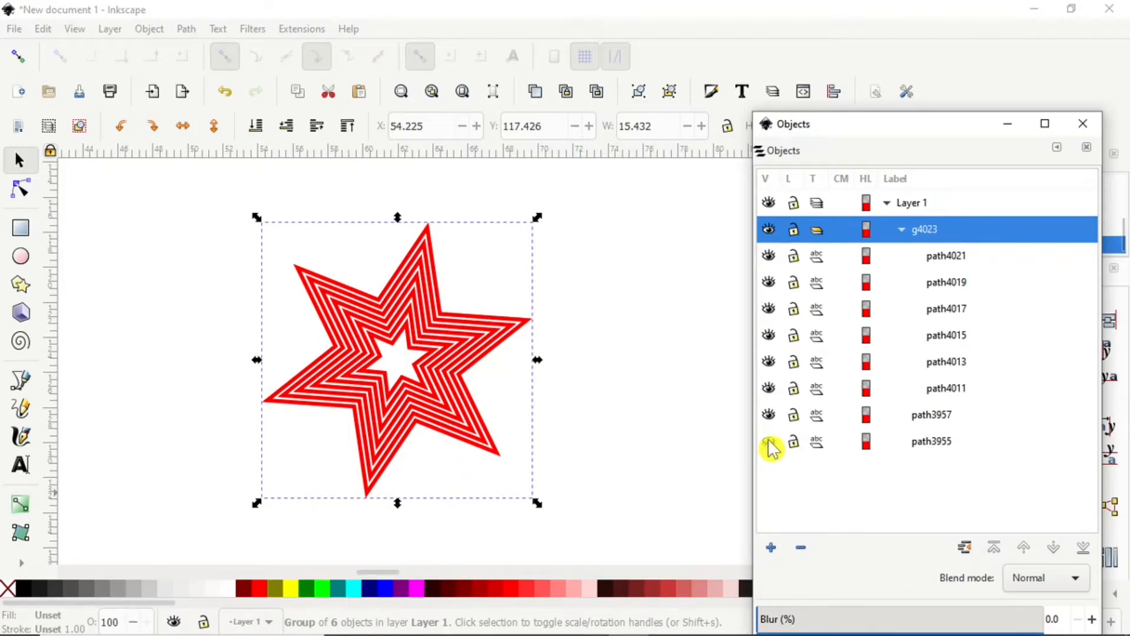
{"action": "left_click", "coordinate": [770, 416]}
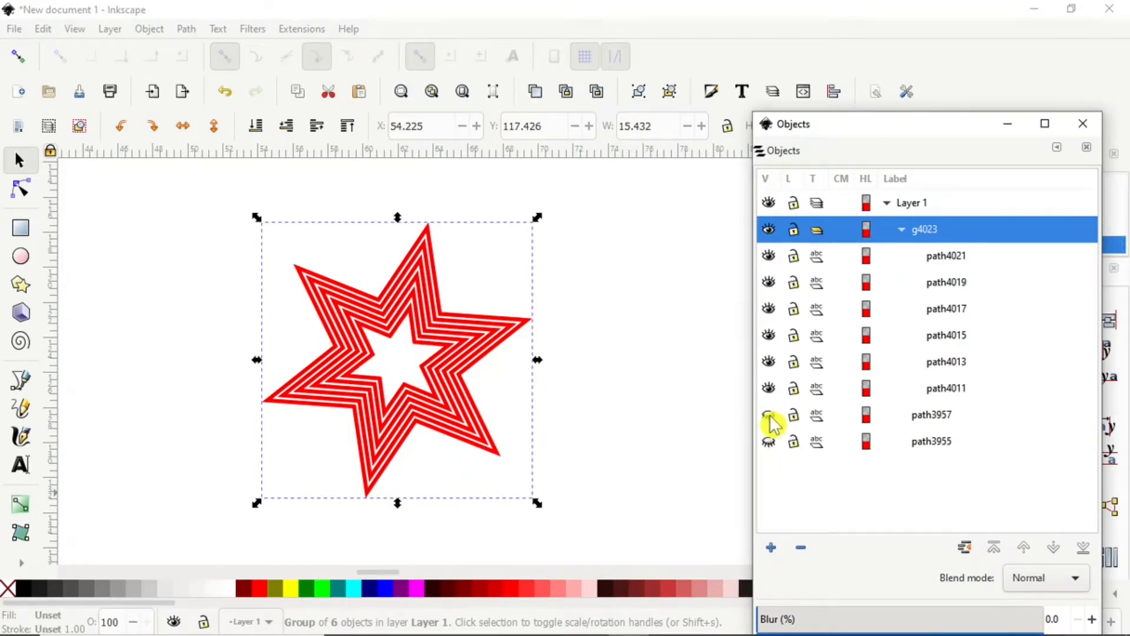
{"action": "left_click", "coordinate": [770, 416]}
{"action": "left_click", "coordinate": [770, 417]}
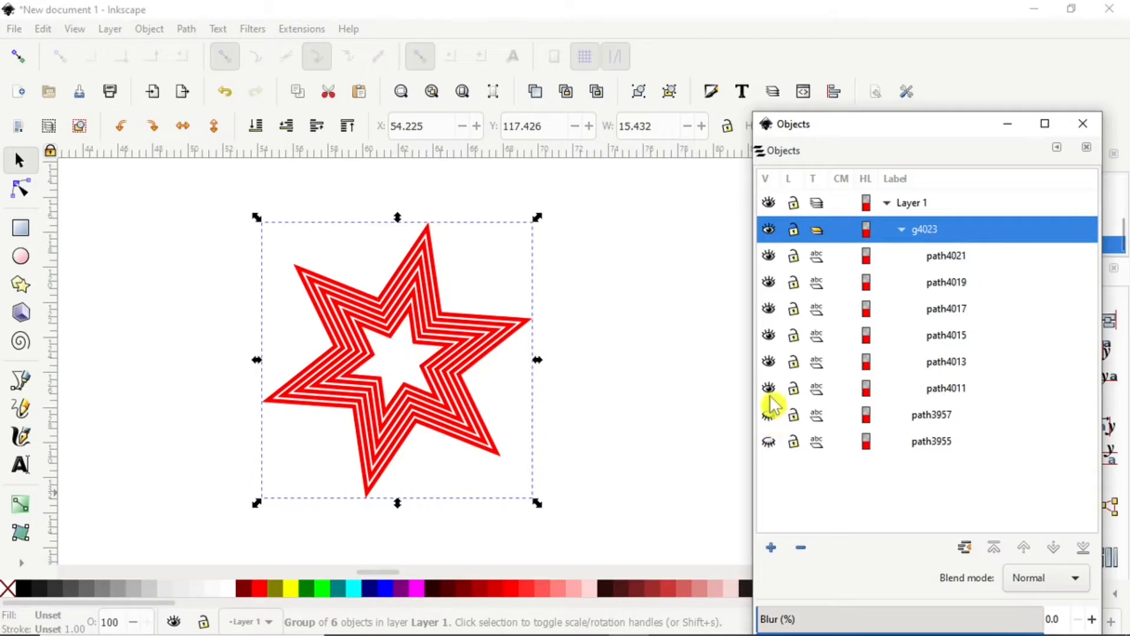
{"action": "left_click", "coordinate": [770, 389]}
{"action": "left_click", "coordinate": [770, 388]}
{"action": "left_click", "coordinate": [770, 417]}
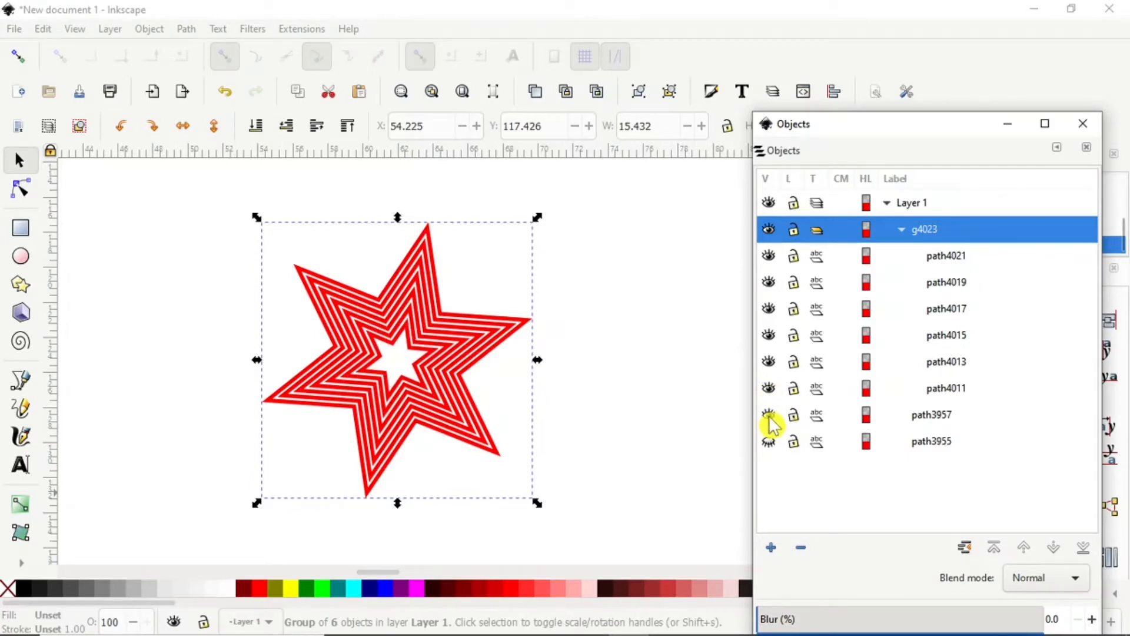
Step: Make the outer star path3955 visible again and raise it to the top of the stacking order, above group g4023
{"action": "left_click", "coordinate": [922, 443]}
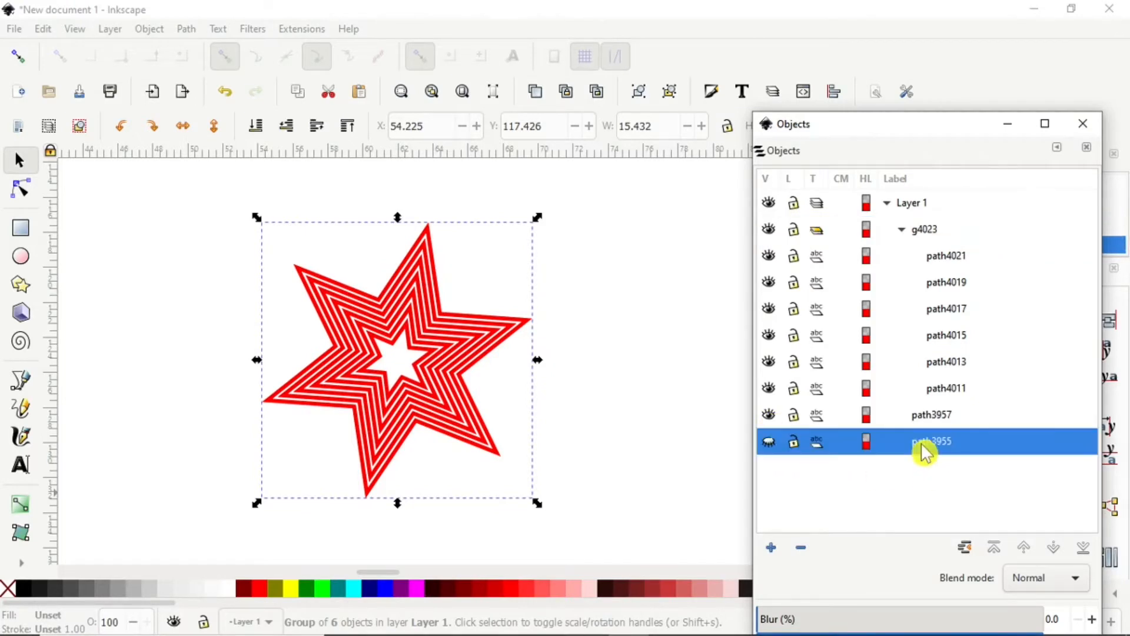
{"action": "left_click", "coordinate": [769, 442]}
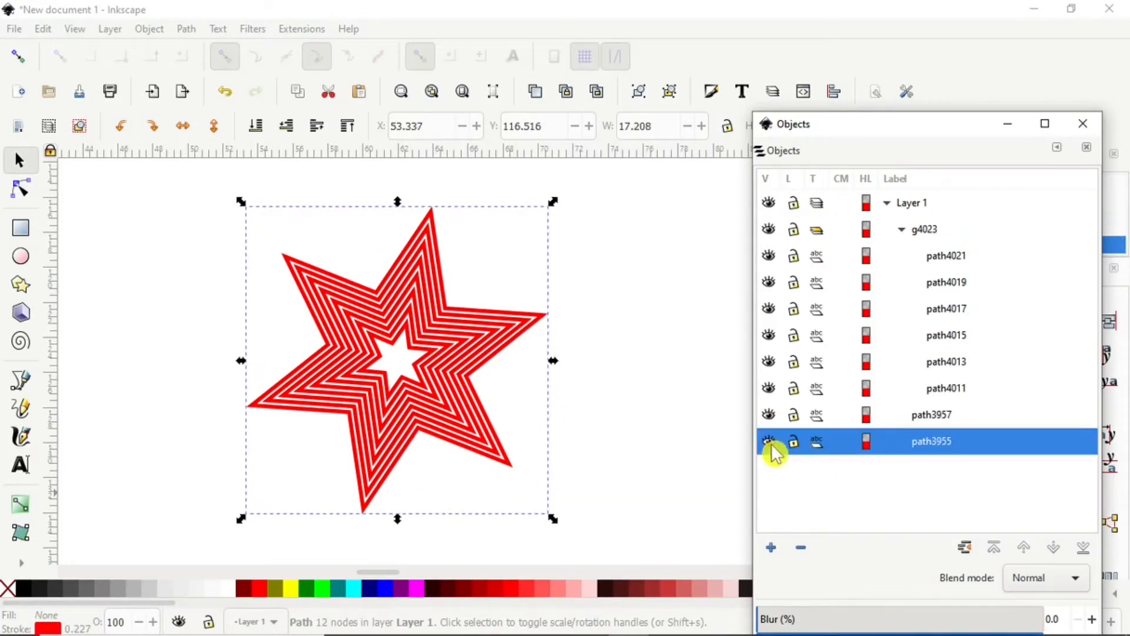
{"action": "left_click", "coordinate": [995, 550]}
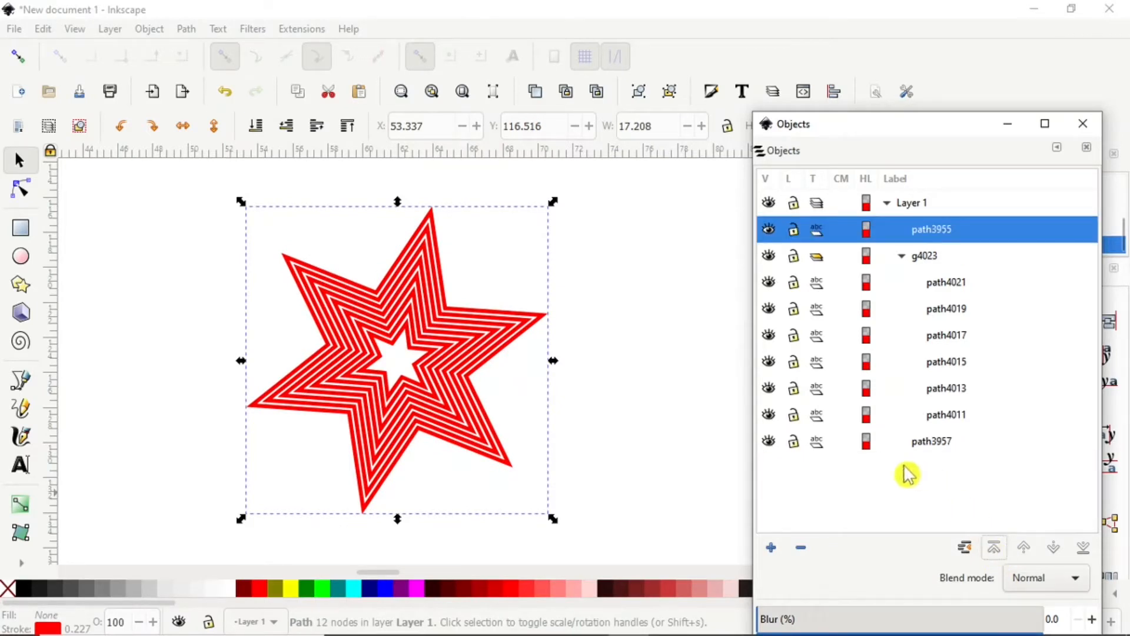
Step: Hide path3957 and the six interpolated paths one by one from the innermost star outward to check the stacking order
{"action": "left_click", "coordinate": [769, 442]}
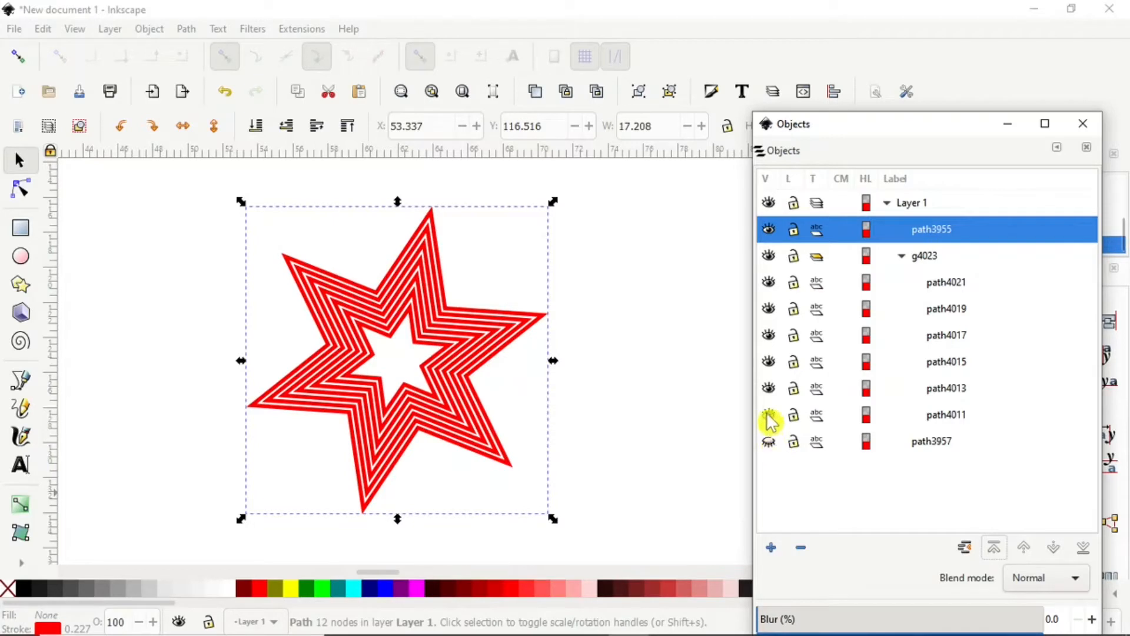
{"action": "left_click", "coordinate": [768, 415]}
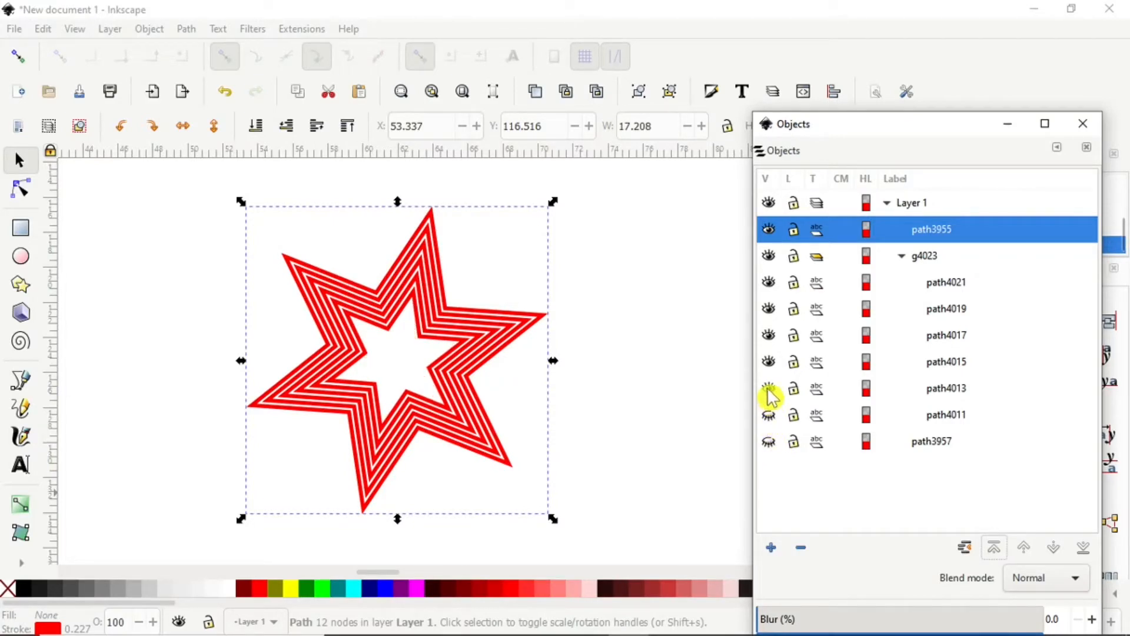
{"action": "left_click", "coordinate": [769, 390]}
{"action": "left_click", "coordinate": [770, 362]}
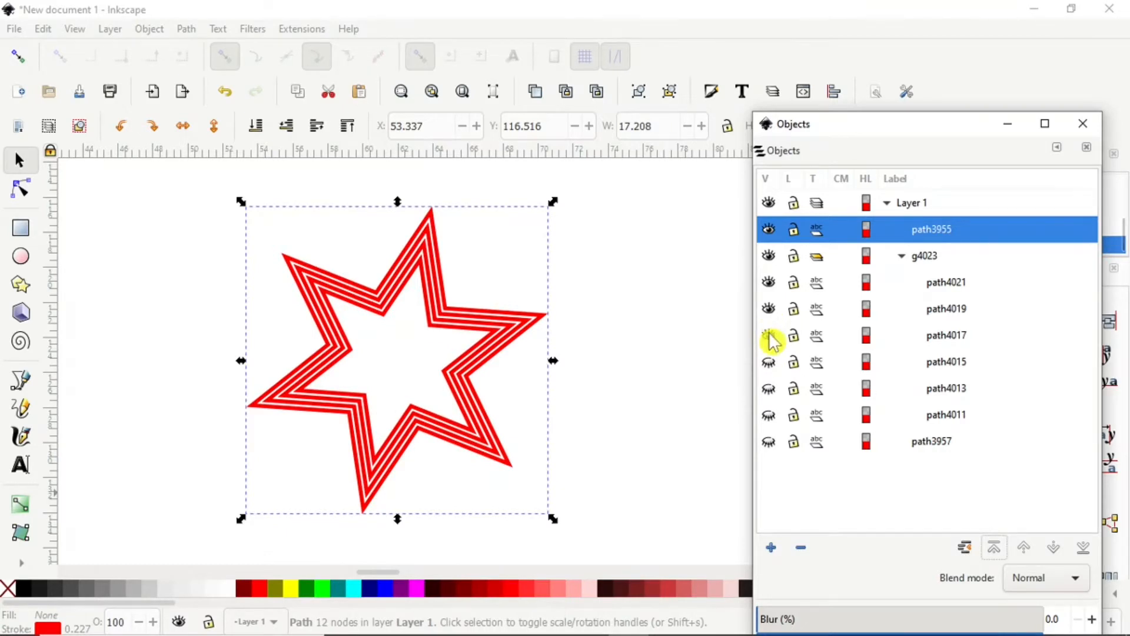
{"action": "left_click", "coordinate": [770, 337]}
{"action": "left_click", "coordinate": [770, 310]}
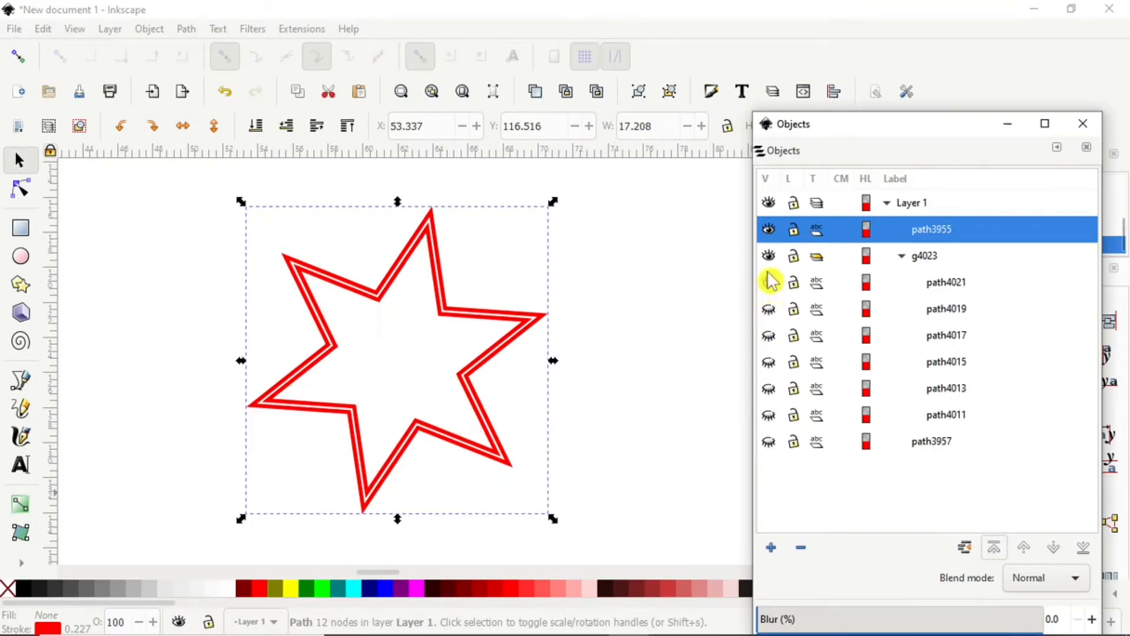
{"action": "left_click", "coordinate": [770, 283]}
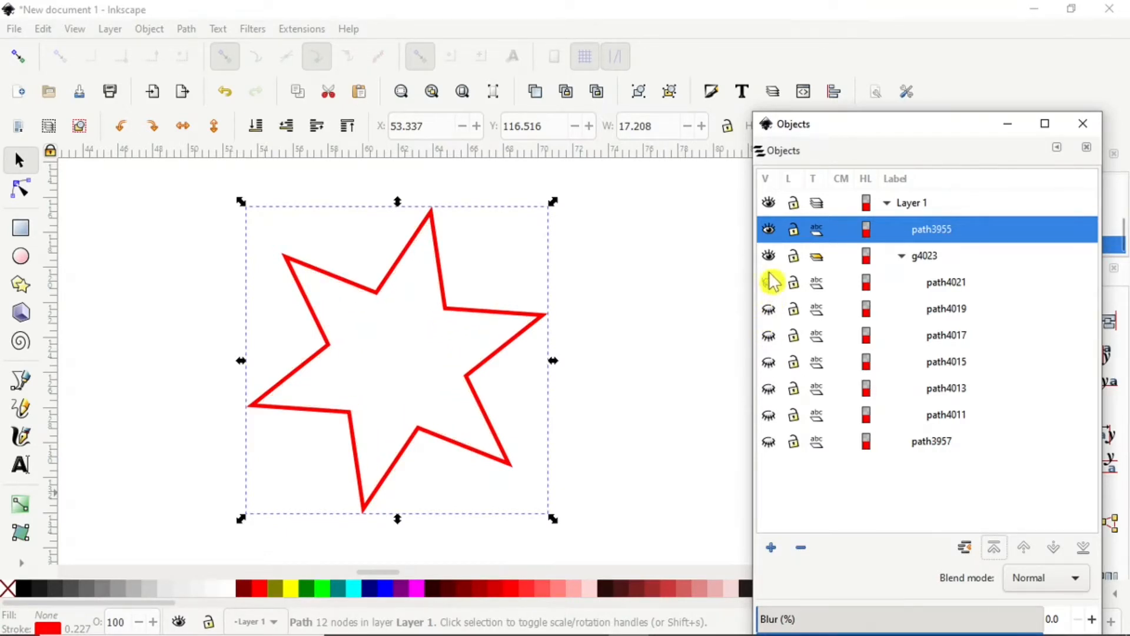
Step: Toggle path3955 off and on, and unhide the remaining star paths one by one from the outside inward to check the stitching order
{"action": "left_click", "coordinate": [770, 231]}
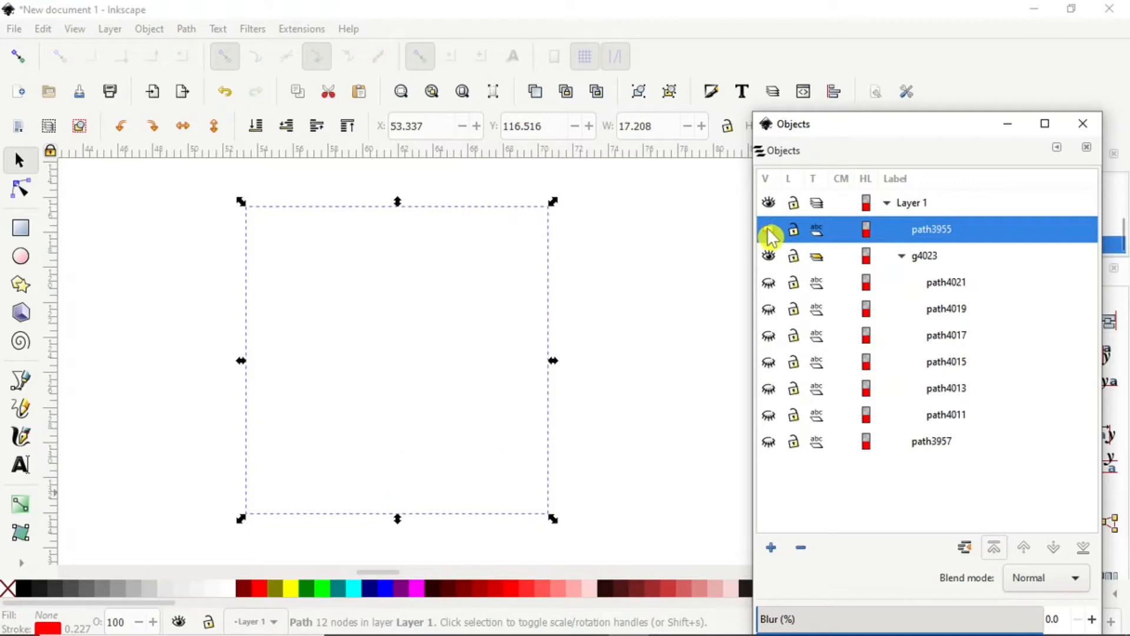
{"action": "left_click", "coordinate": [770, 231]}
{"action": "left_click", "coordinate": [771, 283]}
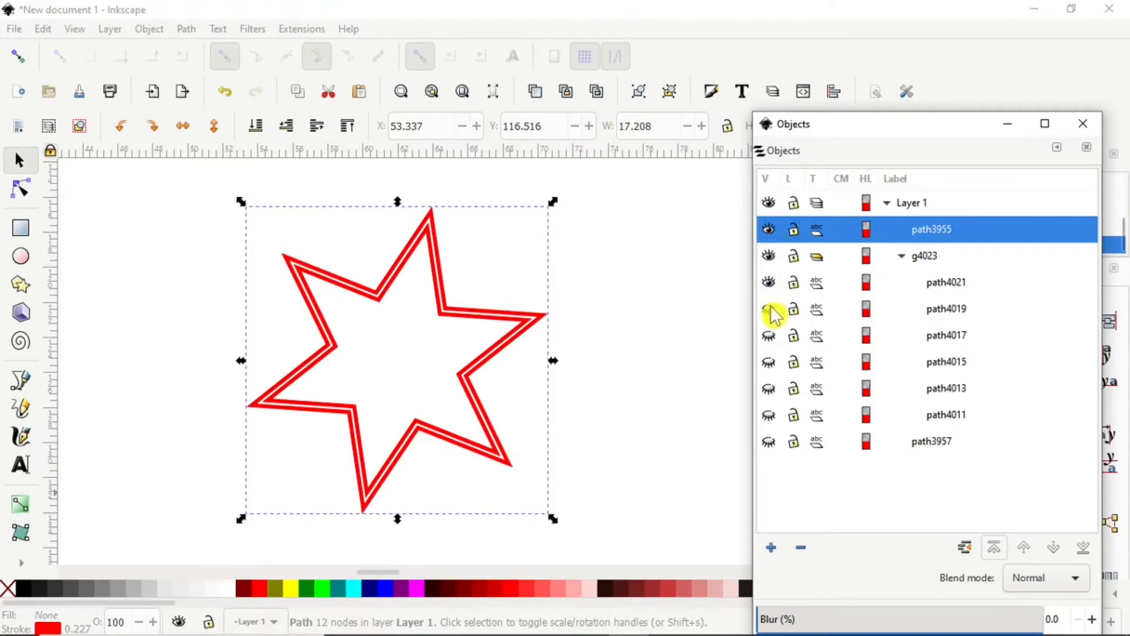
{"action": "left_click", "coordinate": [770, 309]}
{"action": "left_click", "coordinate": [769, 336]}
{"action": "left_click", "coordinate": [770, 362]}
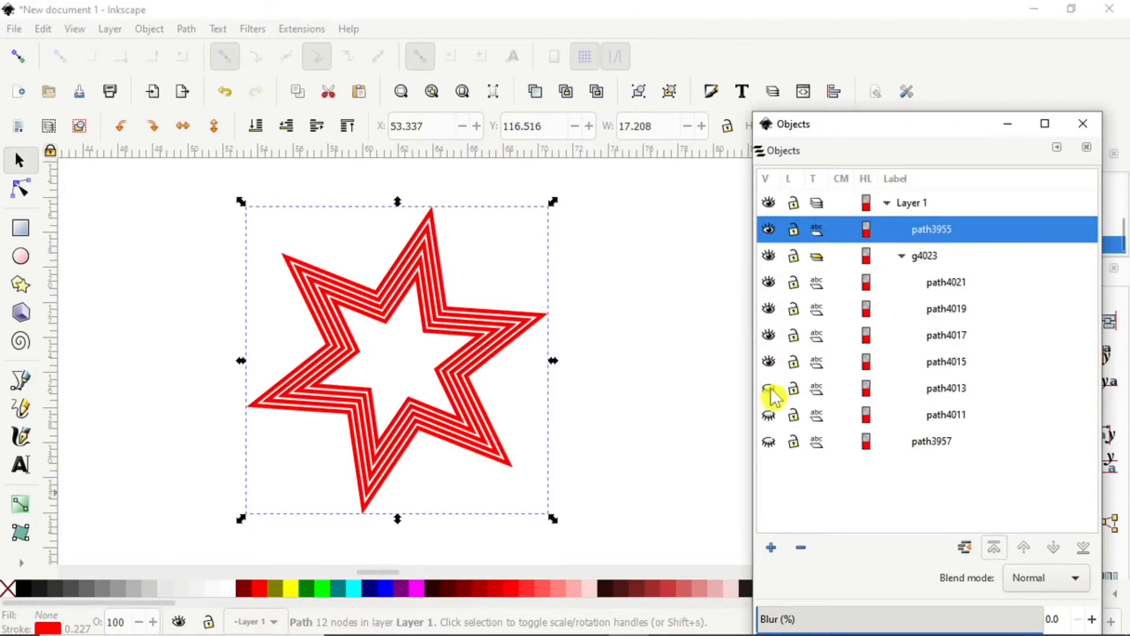
{"action": "left_click", "coordinate": [769, 389]}
{"action": "left_click", "coordinate": [770, 416]}
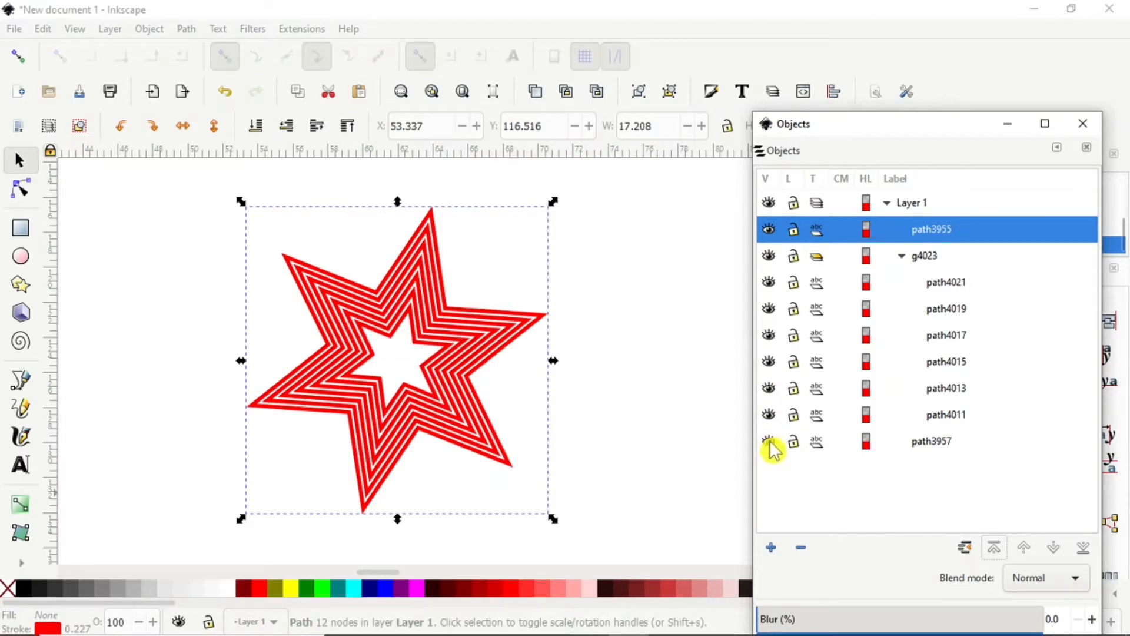
{"action": "left_click", "coordinate": [770, 443]}
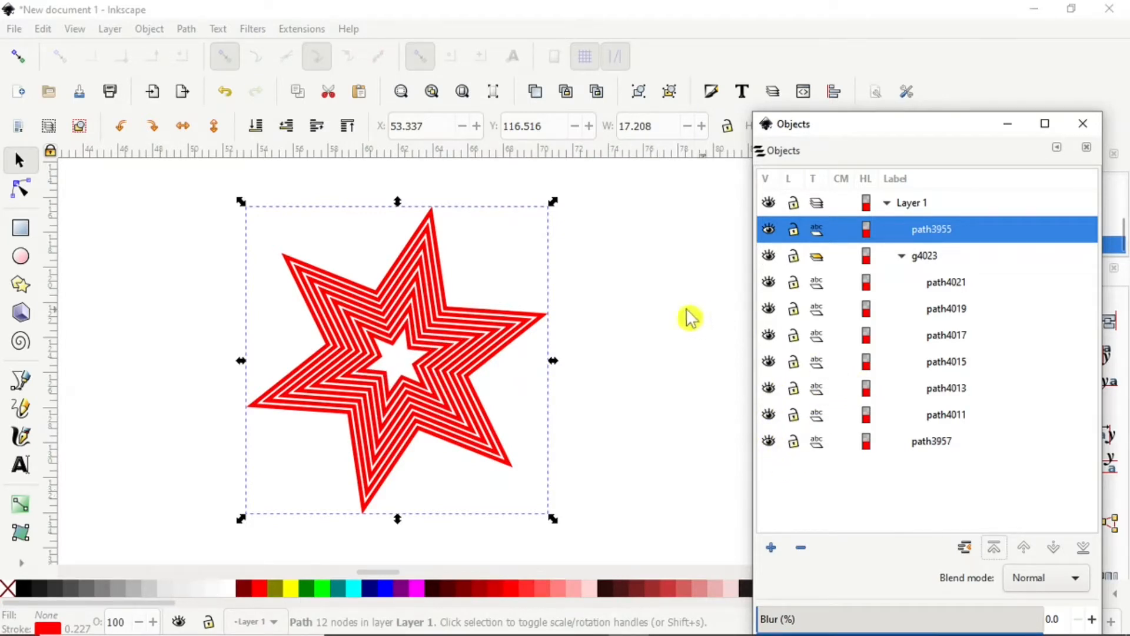
Step: Select all the star paths, open their Ink/Stitch Params, review the simulated stitch order in the preview, and close both without applying
{"action": "left_click", "coordinate": [295, 31]}
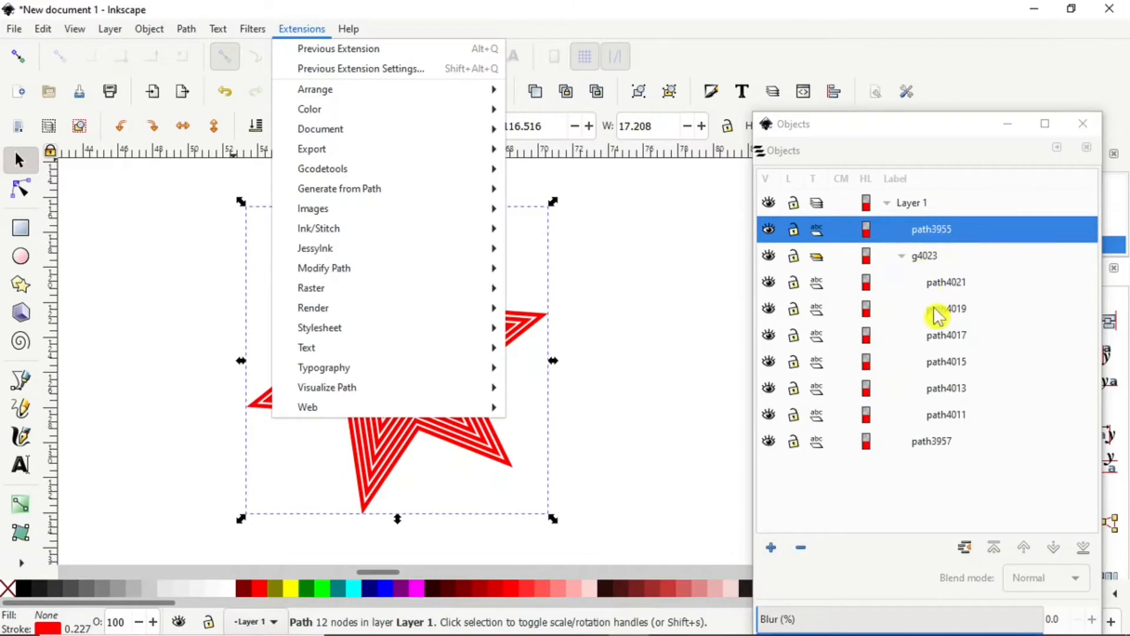
{"action": "left_click", "coordinate": [929, 443]}
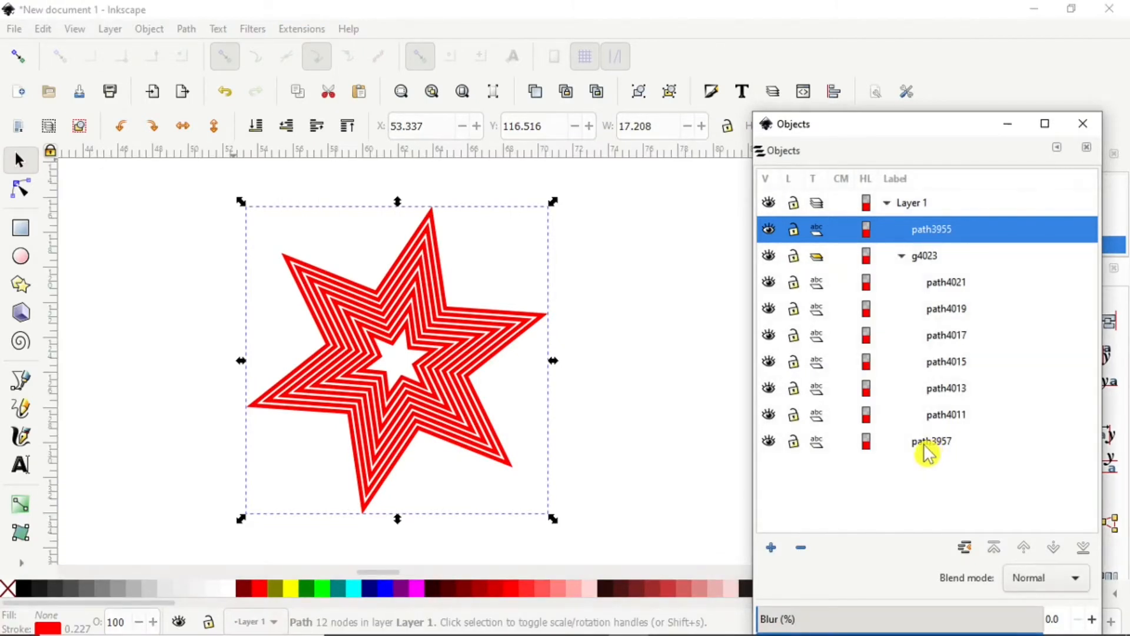
{"action": "left_click", "coordinate": [924, 446], "text": "shift"}
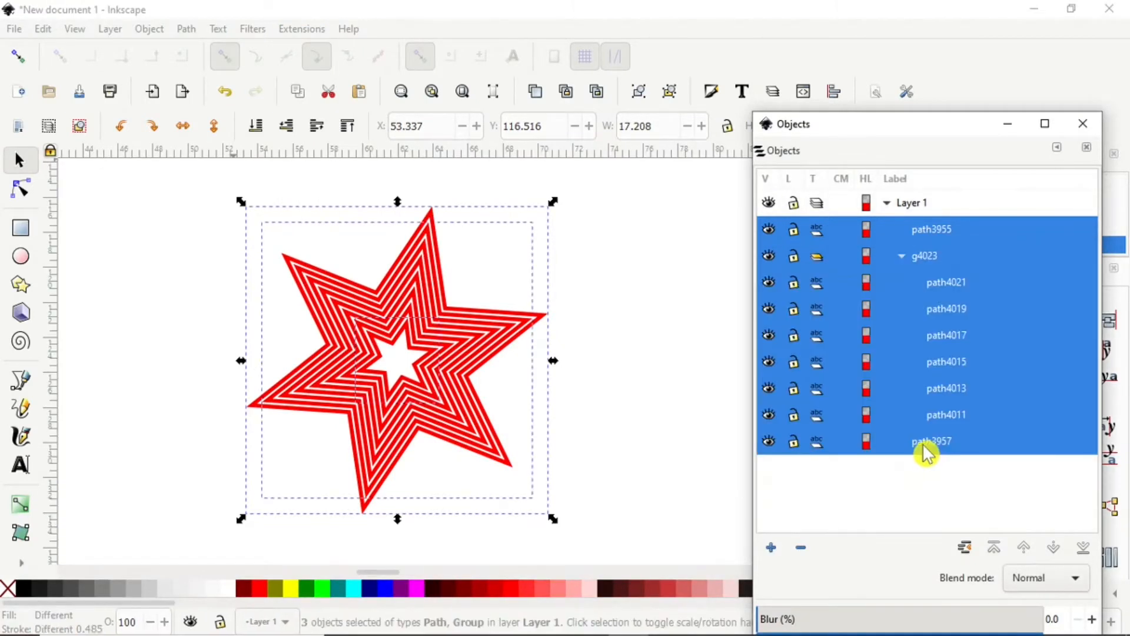
{"action": "left_click", "coordinate": [298, 32]}
{"action": "mouse_move", "coordinate": [323, 231]}
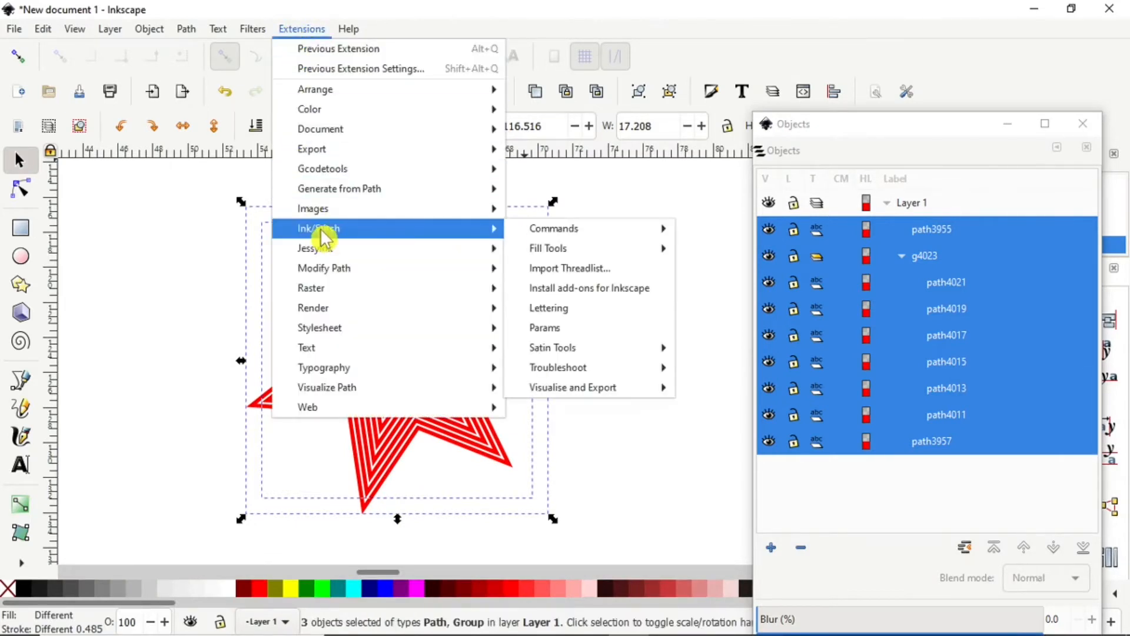
{"action": "left_click", "coordinate": [555, 337]}
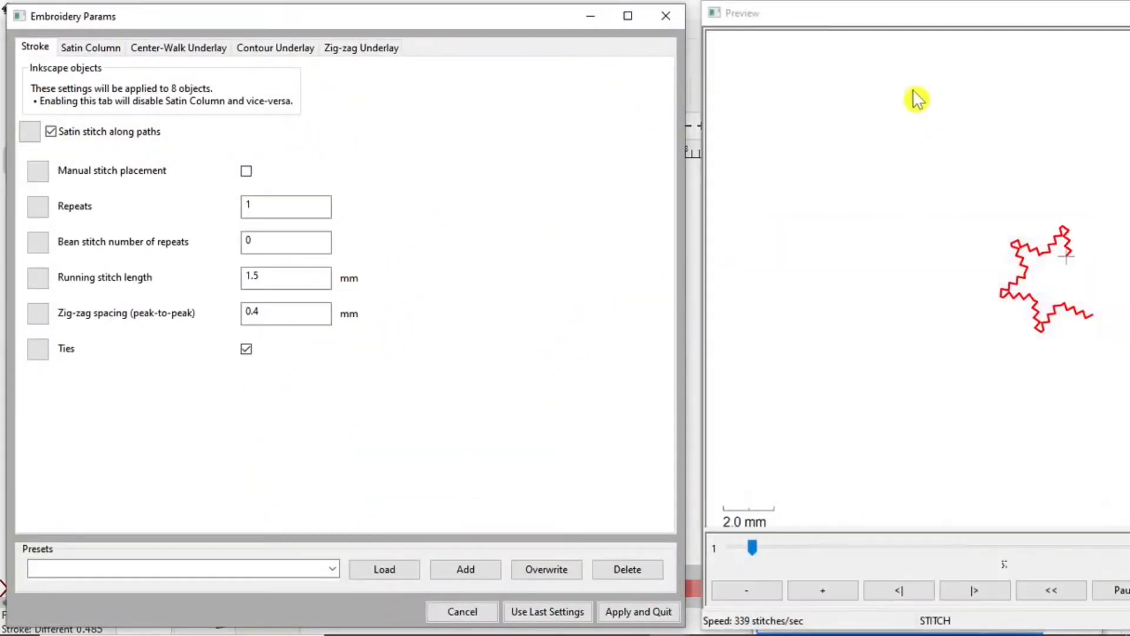
{"action": "mouse_move", "coordinate": [997, 18]}
{"action": "left_mouse_down"}
{"action": "mouse_move", "coordinate": [669, 16]}
{"action": "mouse_move", "coordinate": [672, 27]}
{"action": "left_mouse_up"}
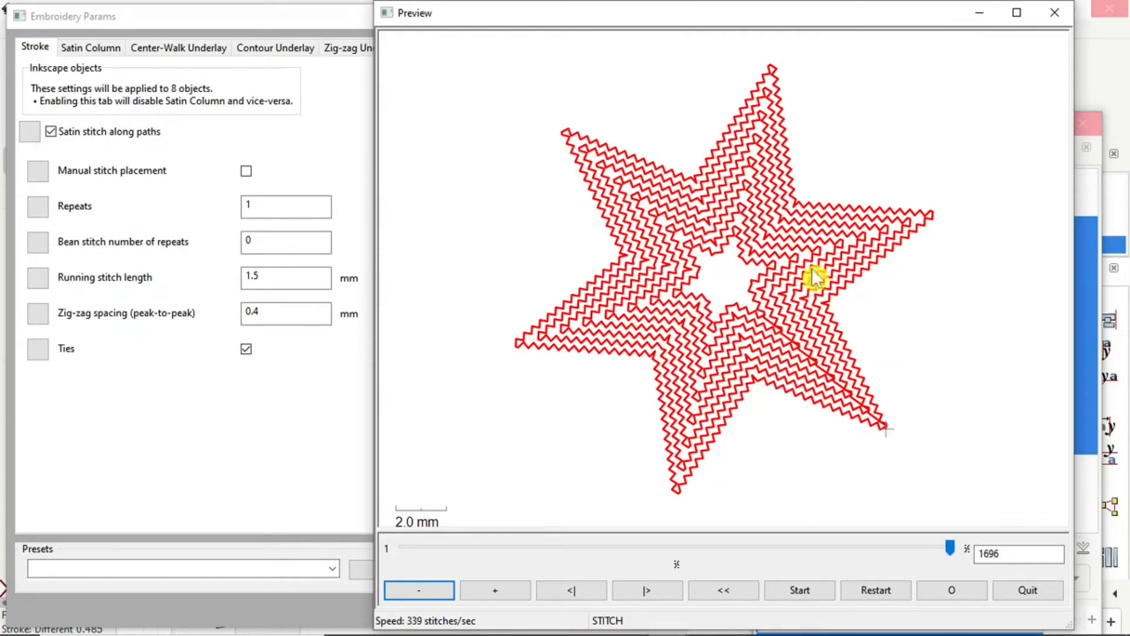
{"action": "left_click", "coordinate": [1058, 18]}
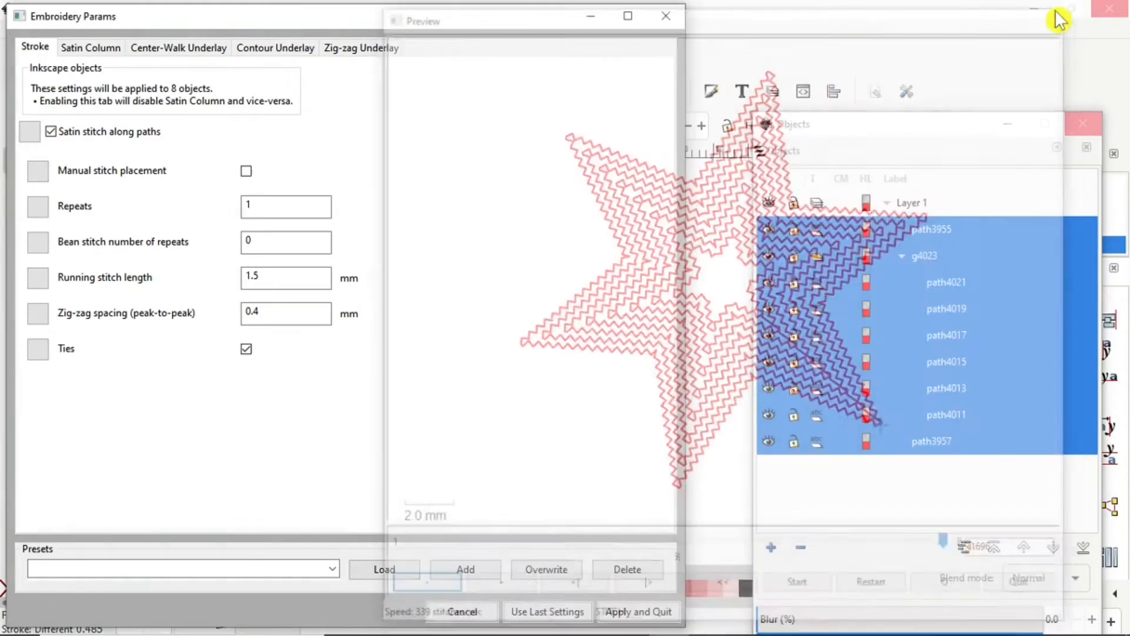
{"action": "left_click", "coordinate": [669, 18]}
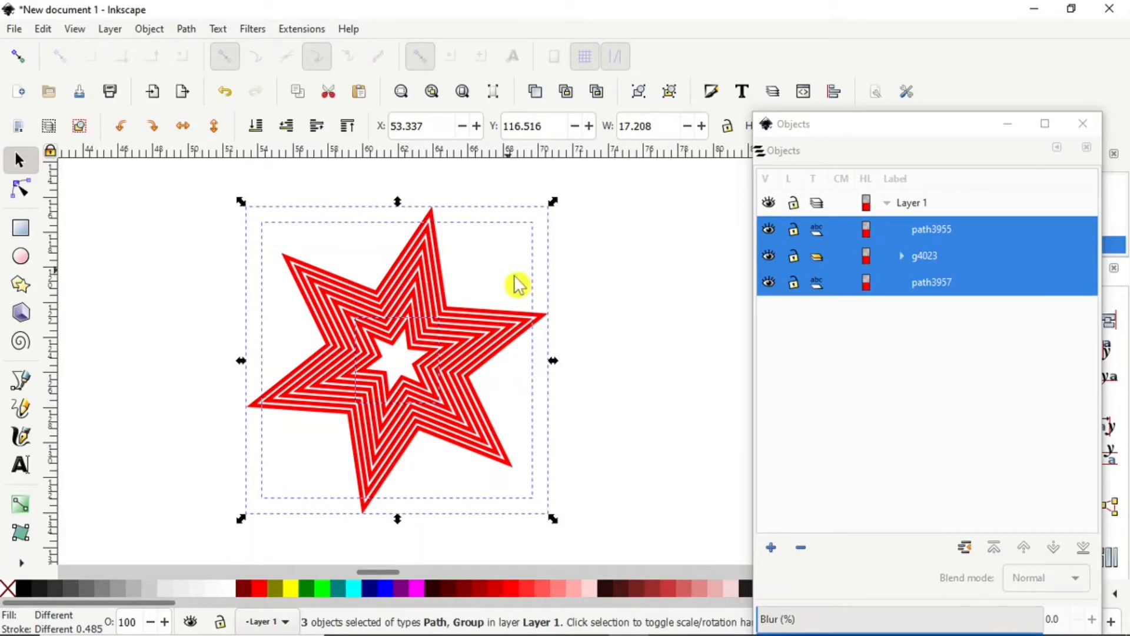
Step: Apply the first dotted dash pattern below the solid line to the strokes of all the selected star paths
{"action": "left_click", "coordinate": [942, 130]}
{"action": "mouse_move", "coordinate": [874, 132]}
{"action": "left_mouse_down"}
{"action": "mouse_move", "coordinate": [442, 96]}
{"action": "mouse_move", "coordinate": [618, 86]}
{"action": "left_mouse_up"}
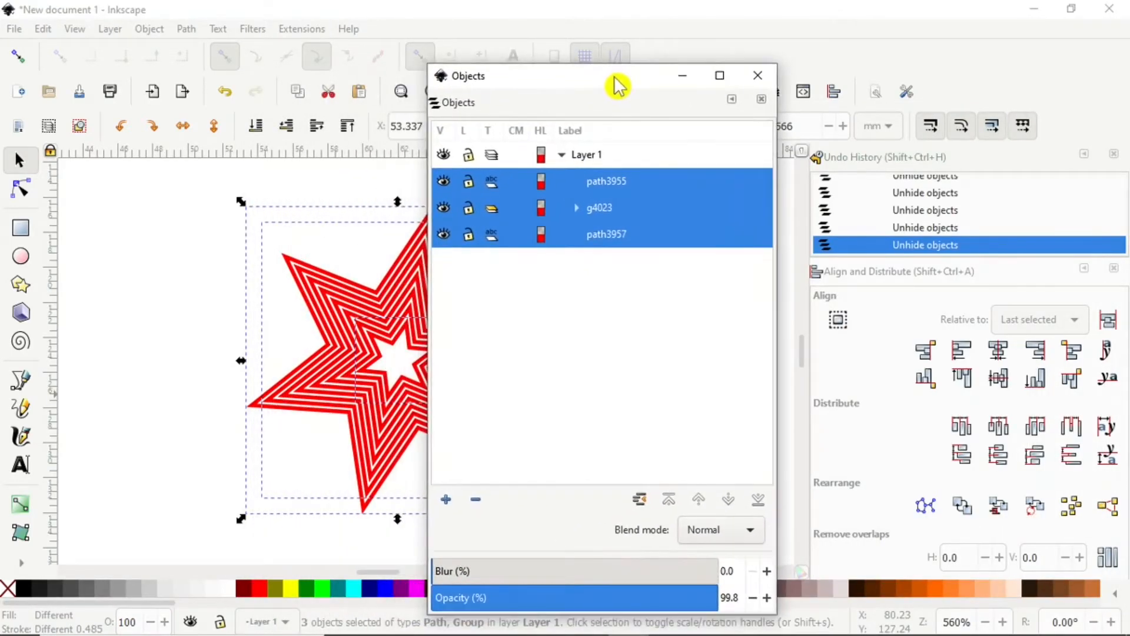
{"action": "scroll", "coordinate": [965, 397], "scroll_direction": "down", "scroll_amount": 5}
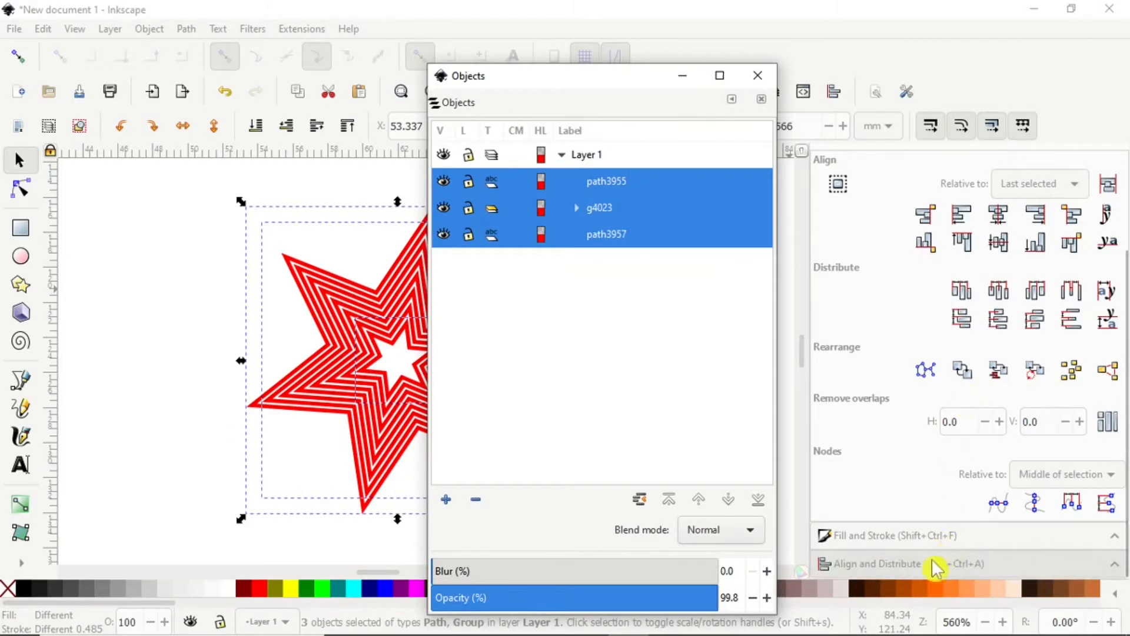
{"action": "left_click", "coordinate": [937, 539]}
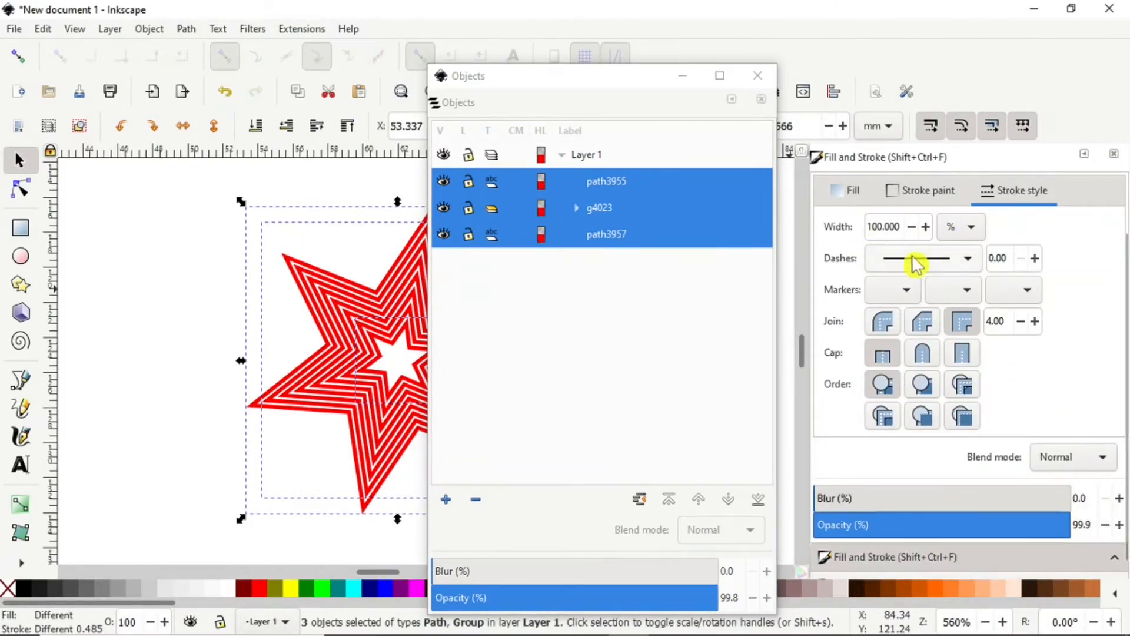
{"action": "left_click", "coordinate": [971, 269]}
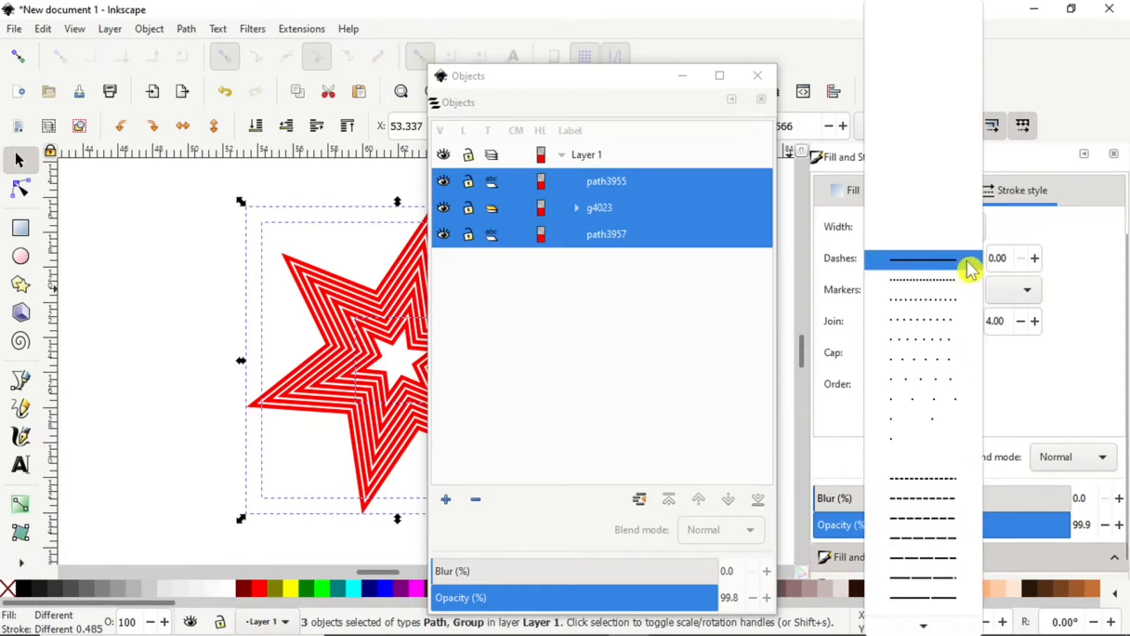
{"action": "left_click", "coordinate": [942, 290]}
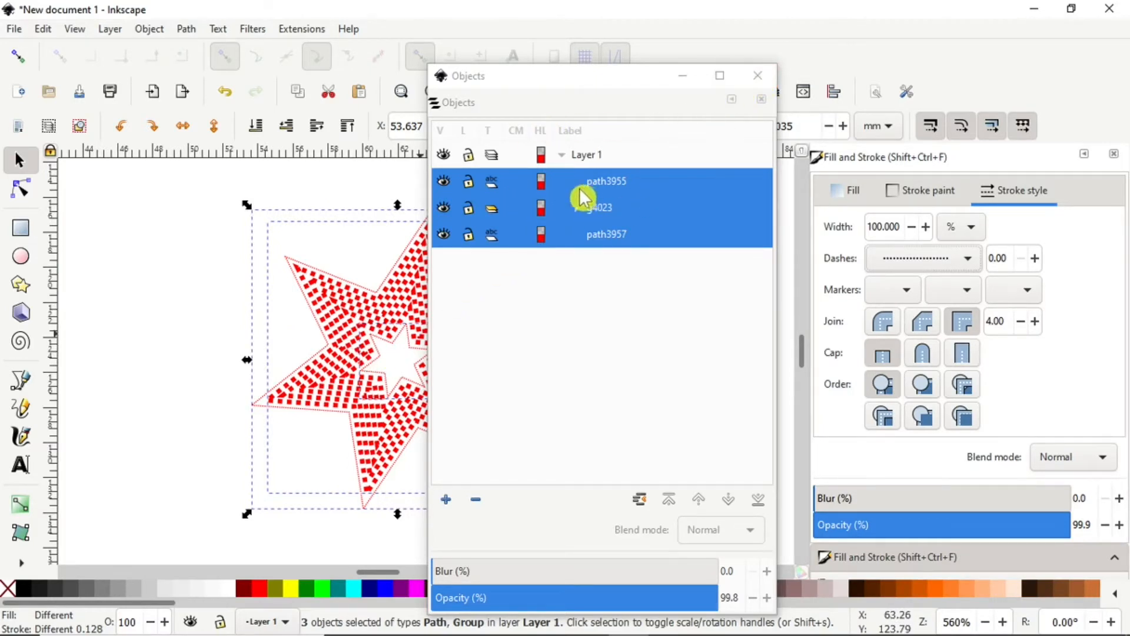
Step: Open Ink/Stitch Params for the selected dashed star paths, watch the enlarged stitch simulation, and close both windows without applying
{"action": "left_click", "coordinate": [297, 29]}
{"action": "mouse_move", "coordinate": [327, 229]}
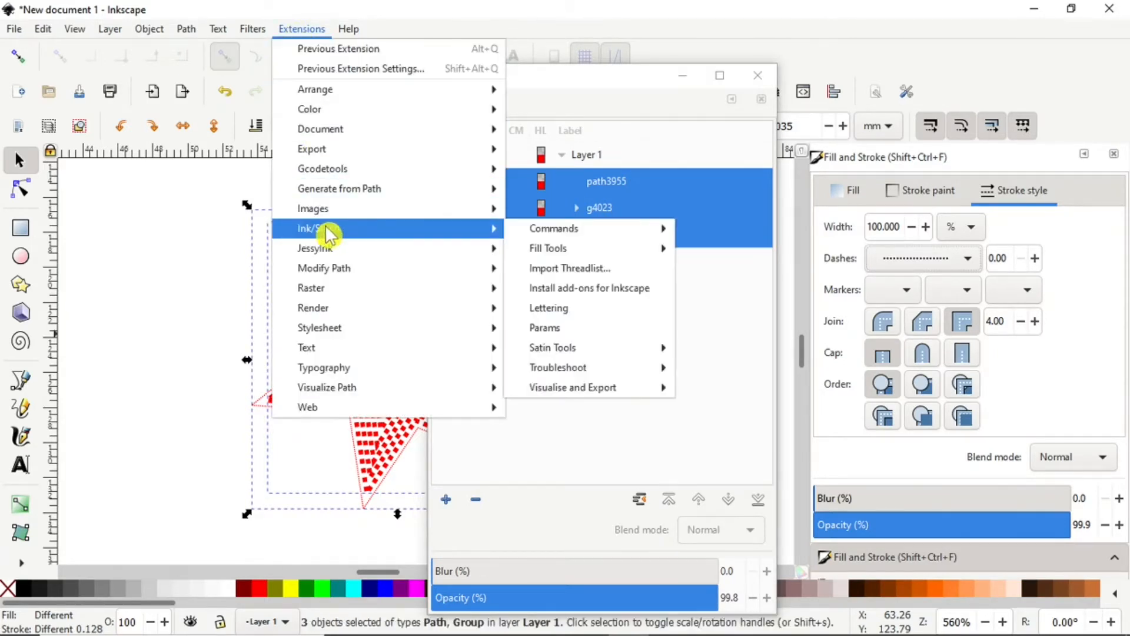
{"action": "left_click", "coordinate": [557, 330]}
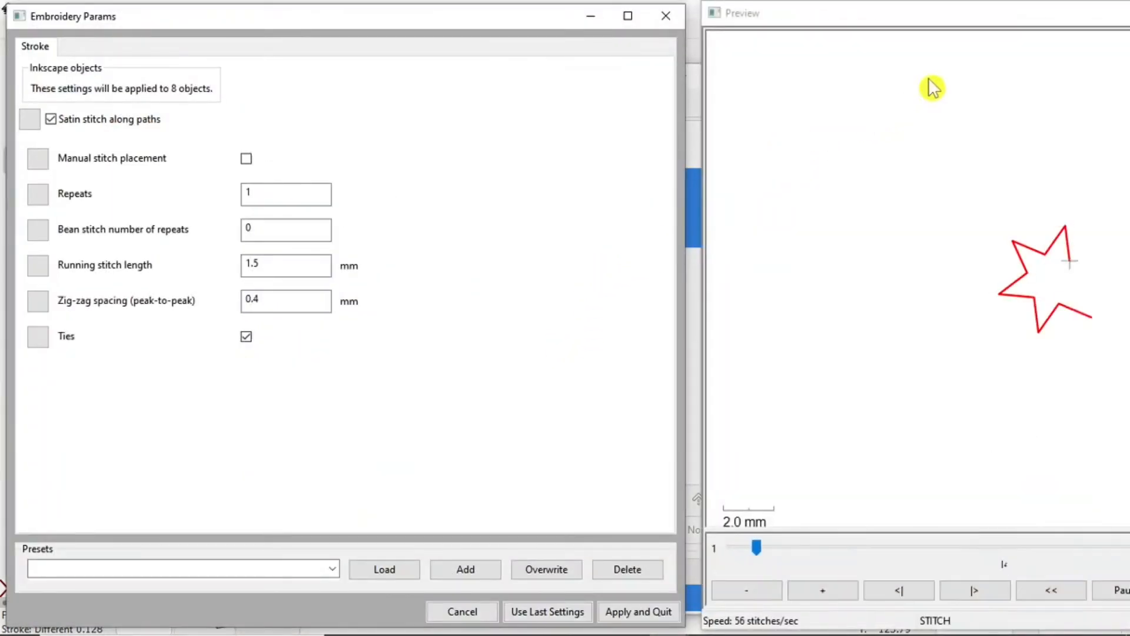
{"action": "left_click_drag", "start_coordinate": [995, 27], "coordinate": [571, 2]}
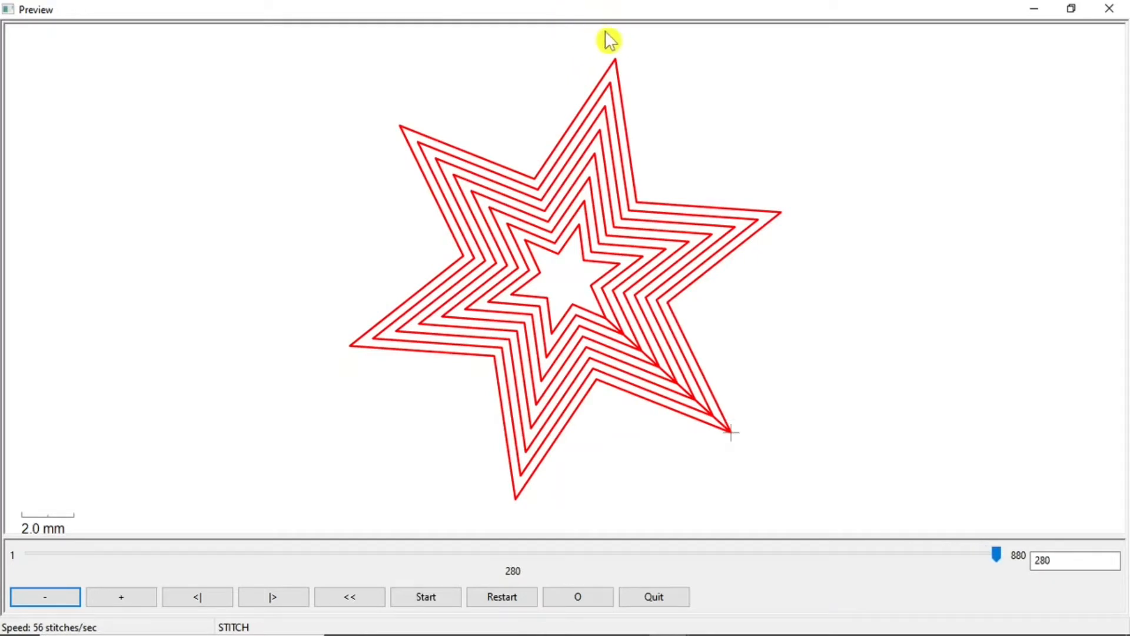
{"action": "left_click", "coordinate": [663, 600]}
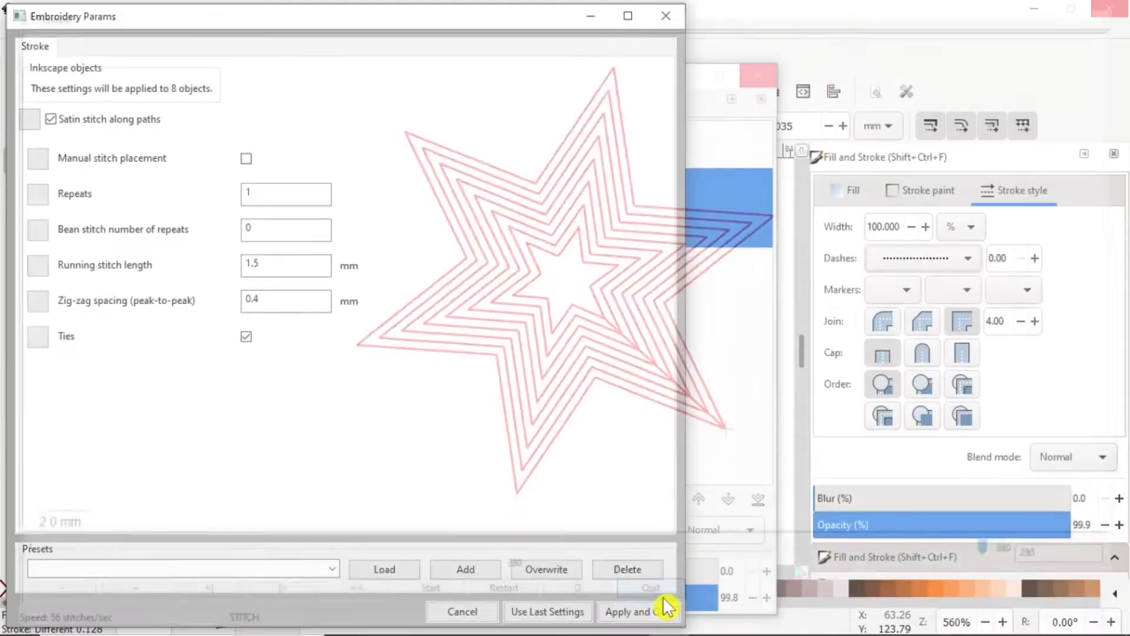
{"action": "left_click", "coordinate": [666, 17]}
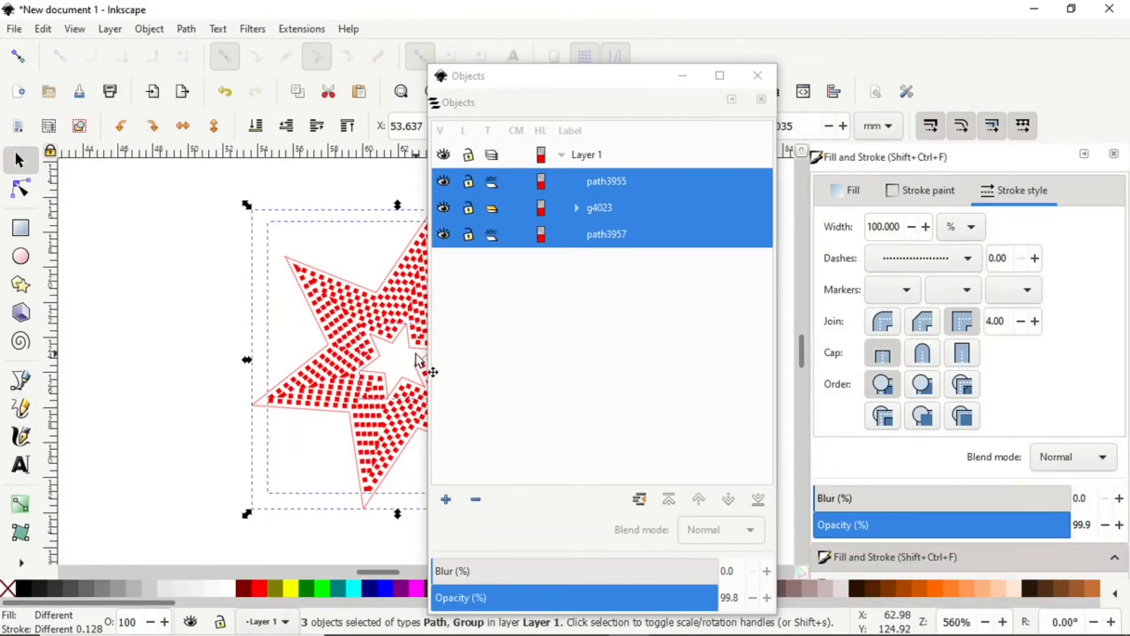
Step: Reselect path3955, the g4023 group and path3957, and set their stroke dashes back to the solid line
{"action": "left_click", "coordinate": [267, 540]}
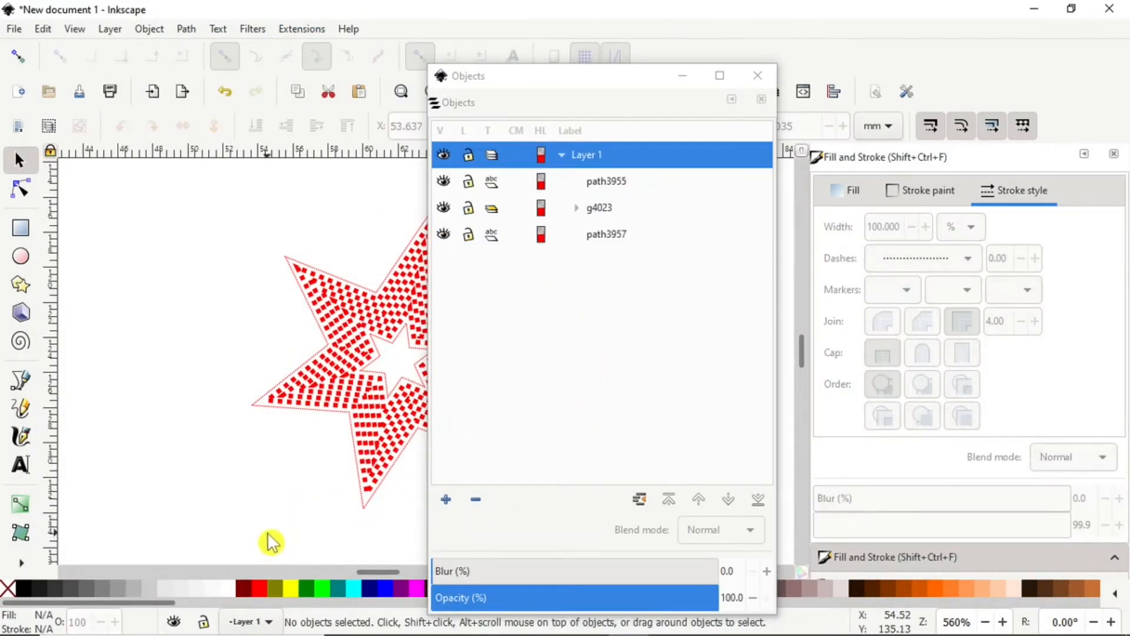
{"action": "left_click_drag", "start_coordinate": [642, 81], "coordinate": [582, 60]}
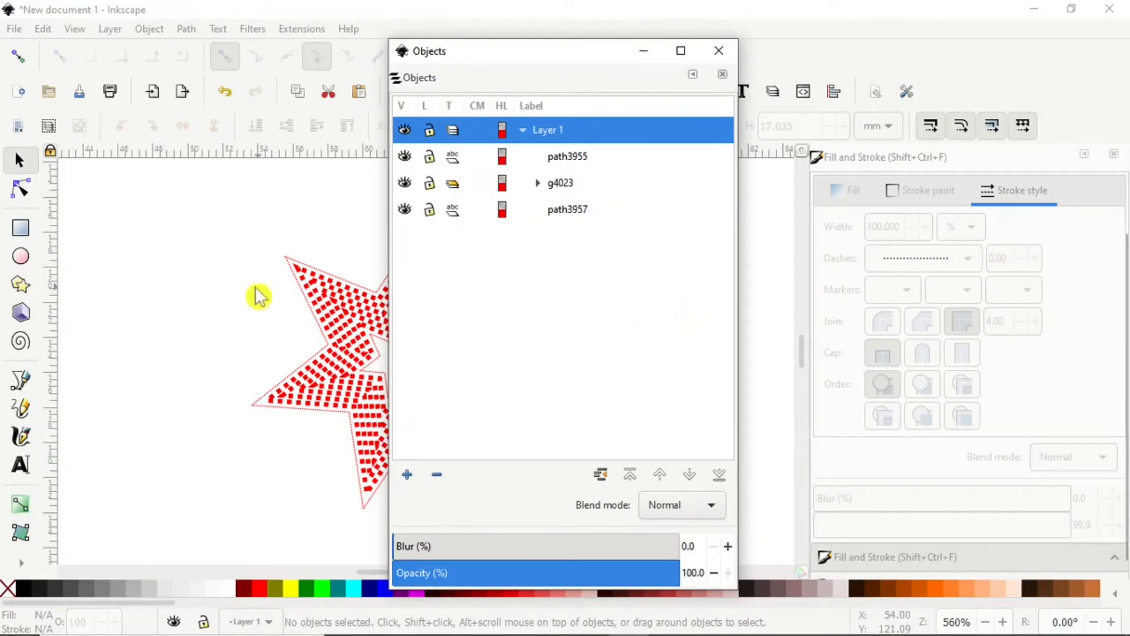
{"action": "left_click", "coordinate": [558, 158]}
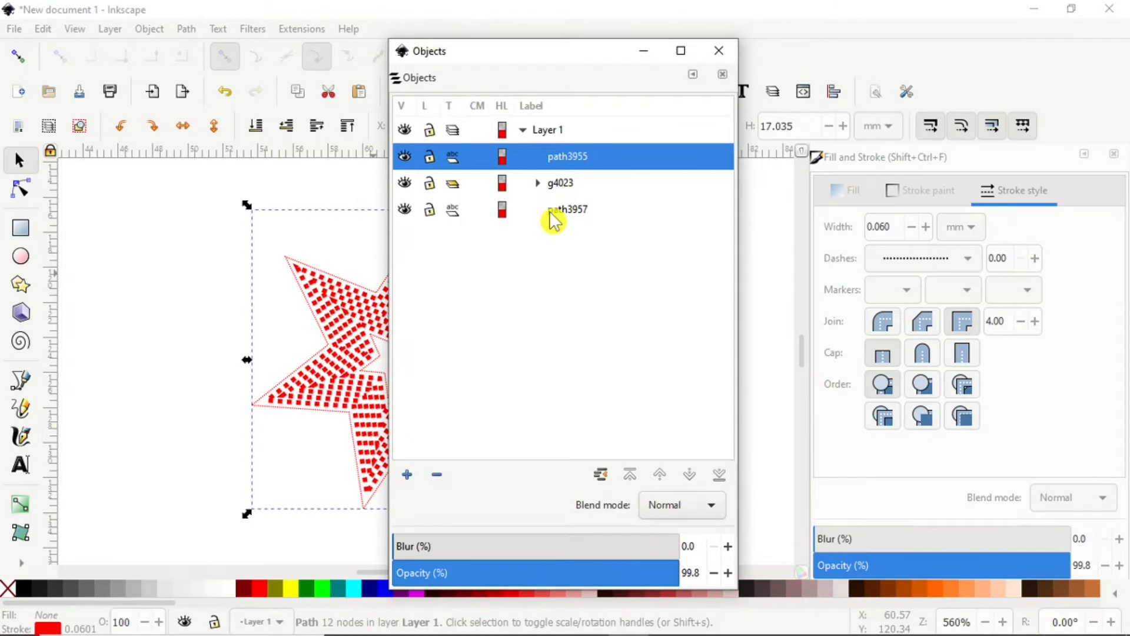
{"action": "left_click", "coordinate": [551, 215], "text": "shift"}
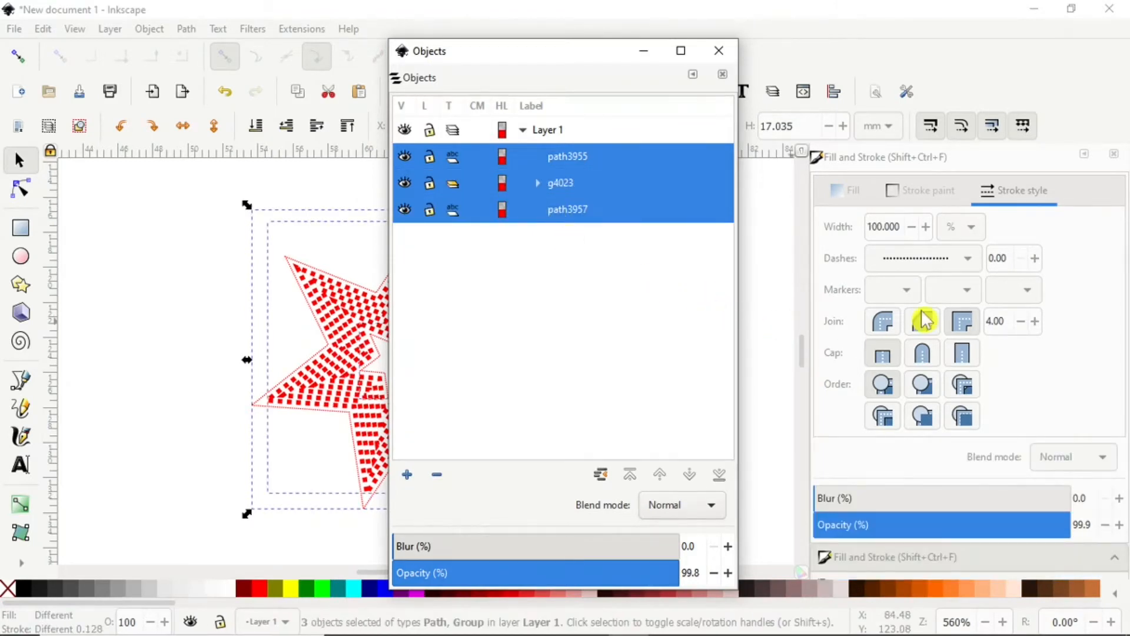
{"action": "left_click", "coordinate": [970, 261]}
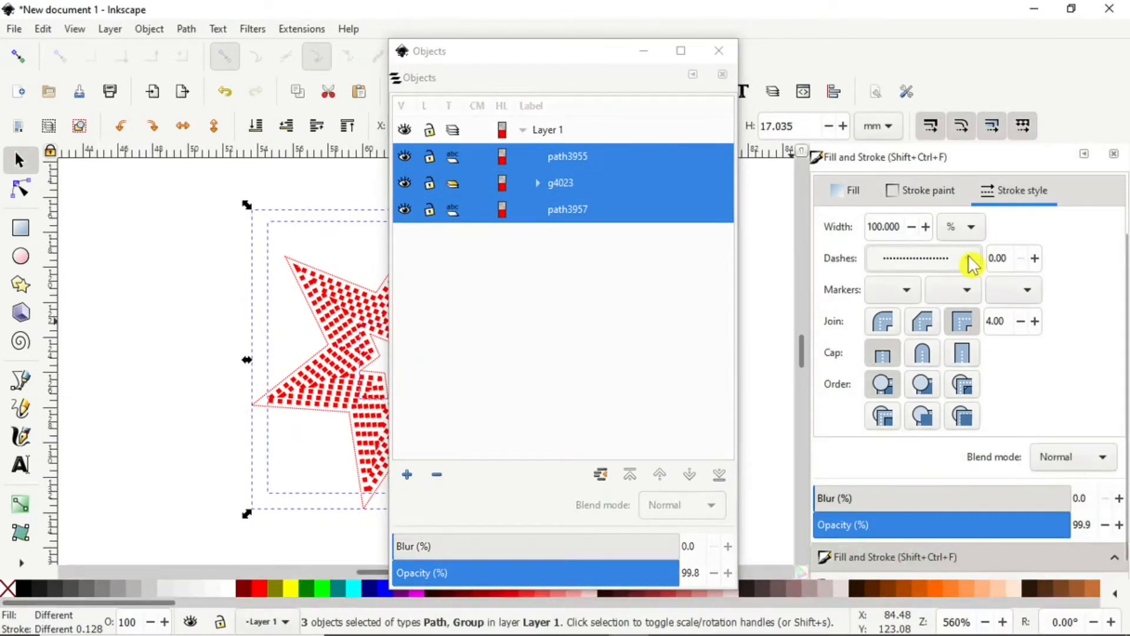
{"action": "left_click", "coordinate": [970, 266]}
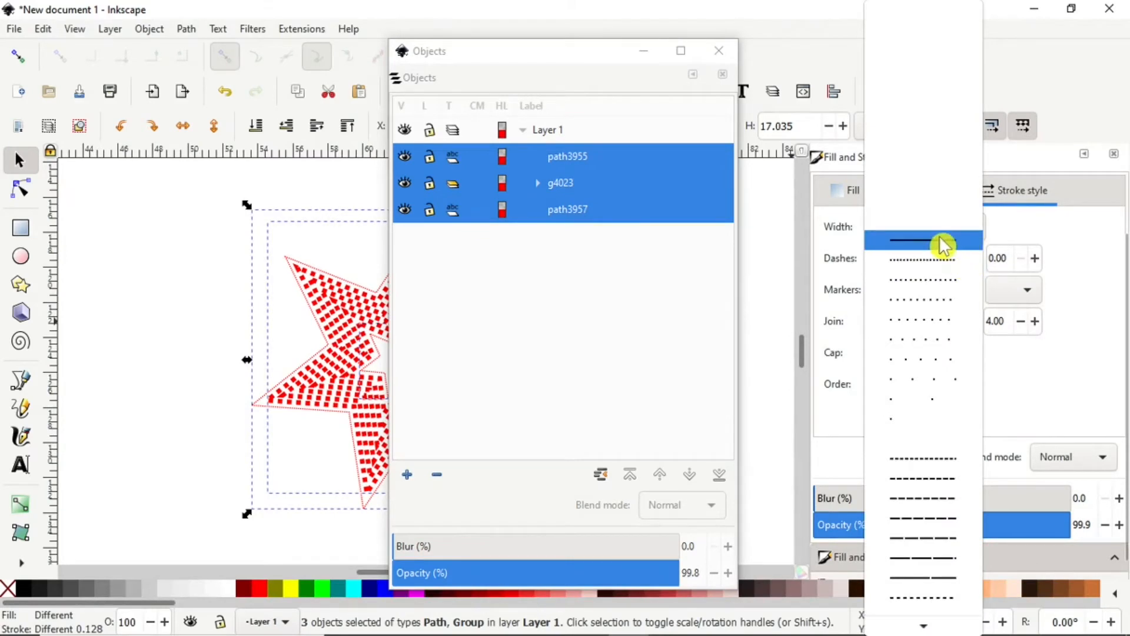
{"action": "left_click", "coordinate": [944, 242]}
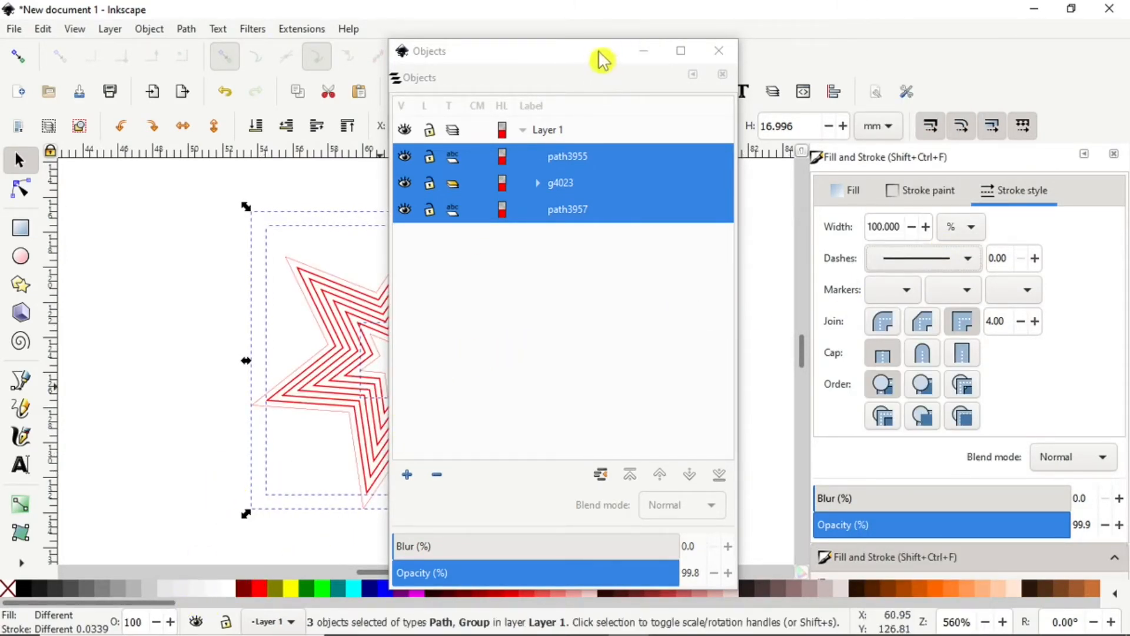
Step: Move the Objects window off the star and widen the selected paths' strokes to about 0.361 mm
{"action": "left_click_drag", "start_coordinate": [583, 59], "coordinate": [1029, 66]}
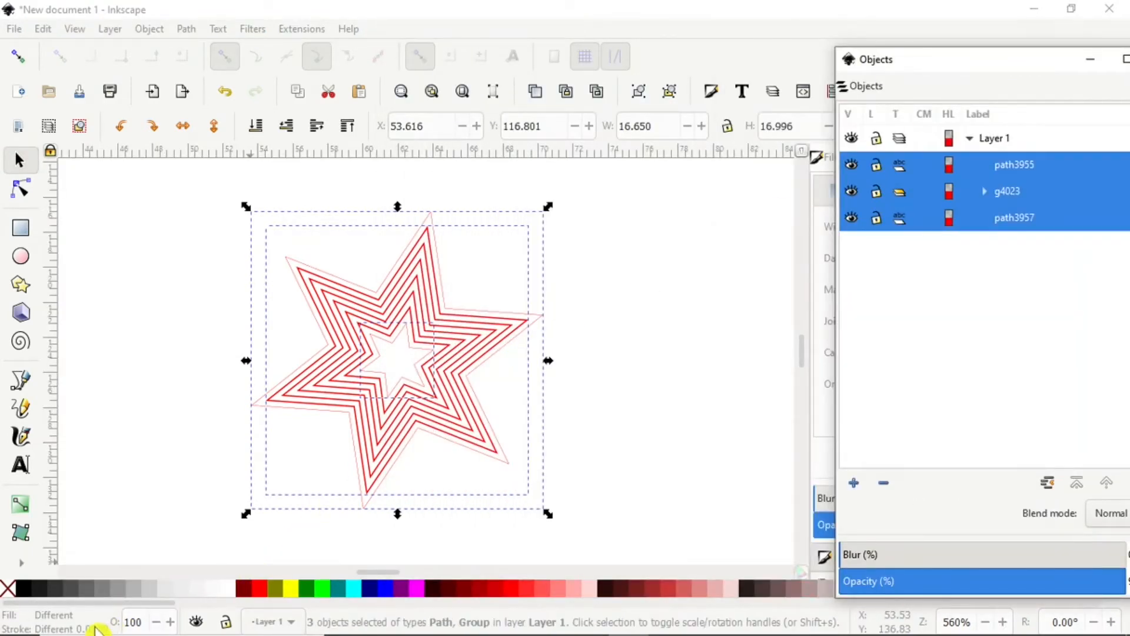
{"action": "scroll", "coordinate": [96, 629], "scroll_direction": "up", "scroll_amount": 10}
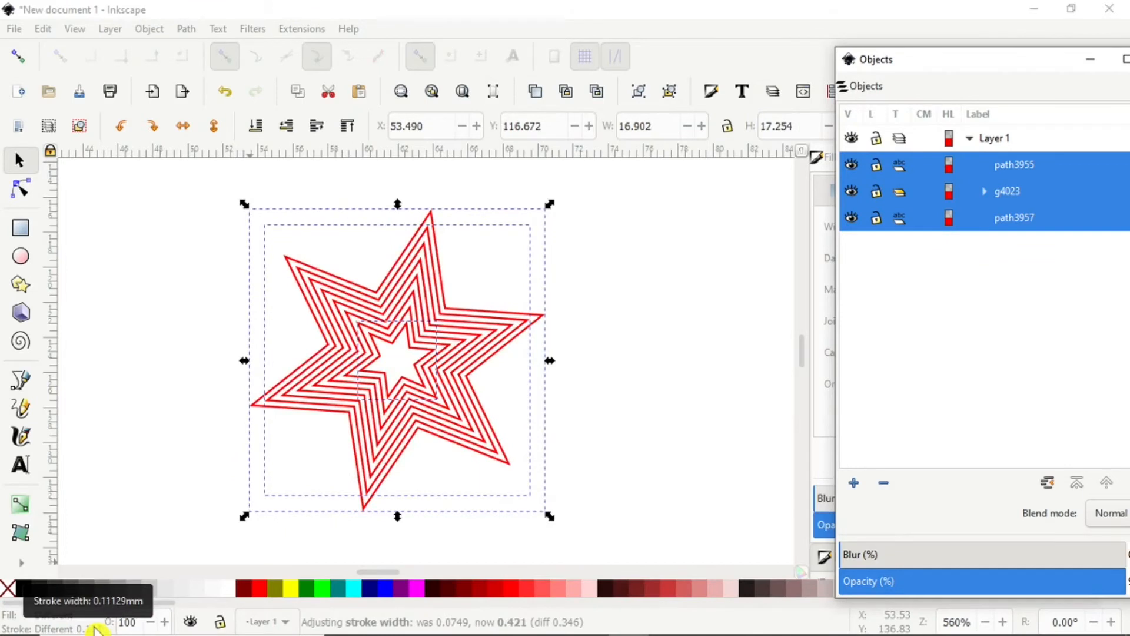
{"action": "scroll", "coordinate": [96, 628], "scroll_direction": "up", "scroll_amount": 10}
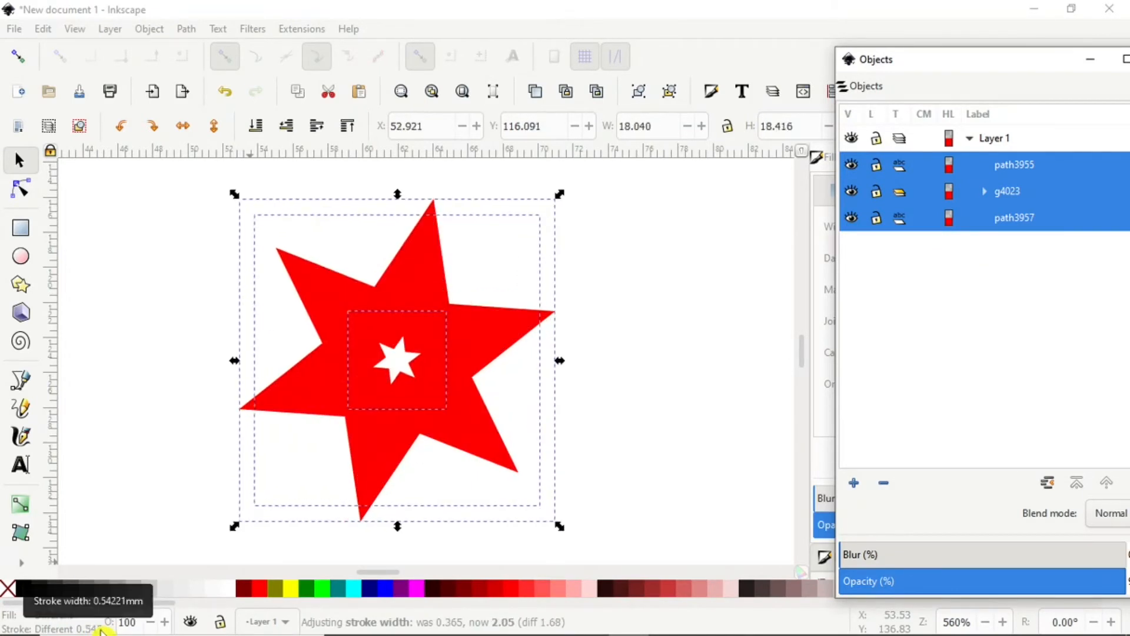
{"action": "scroll", "coordinate": [101, 630], "scroll_direction": "down", "scroll_amount": 5}
{"action": "scroll", "coordinate": [101, 630], "scroll_direction": "down", "scroll_amount": 5}
{"action": "scroll", "coordinate": [101, 630], "scroll_direction": "down", "scroll_amount": 4}
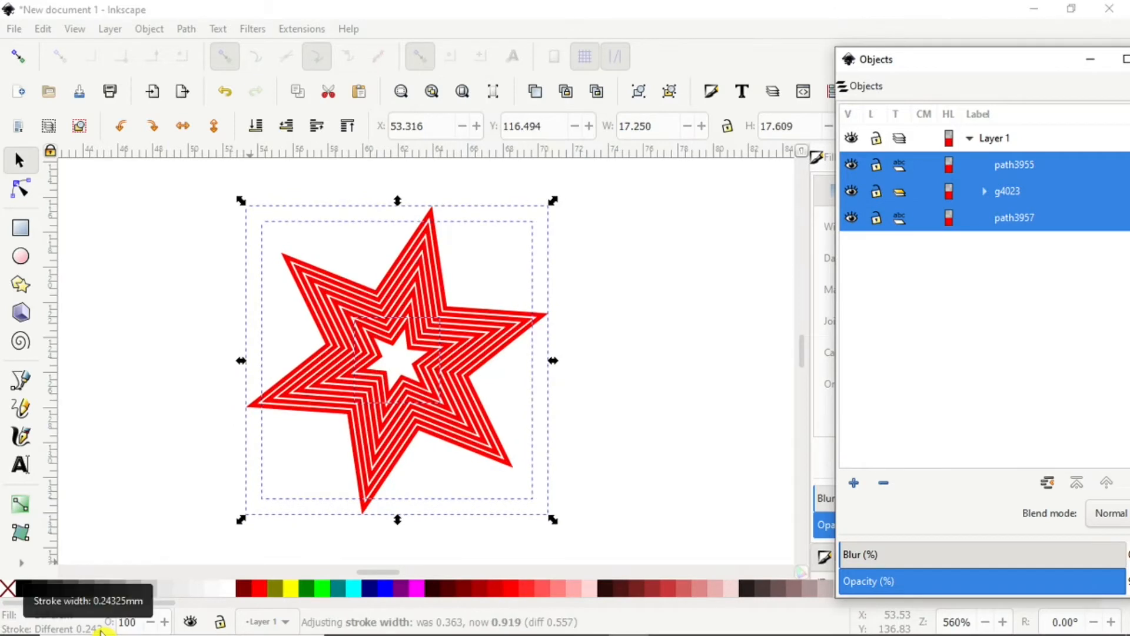
{"action": "scroll", "coordinate": [101, 630], "scroll_direction": "up", "scroll_amount": 4}
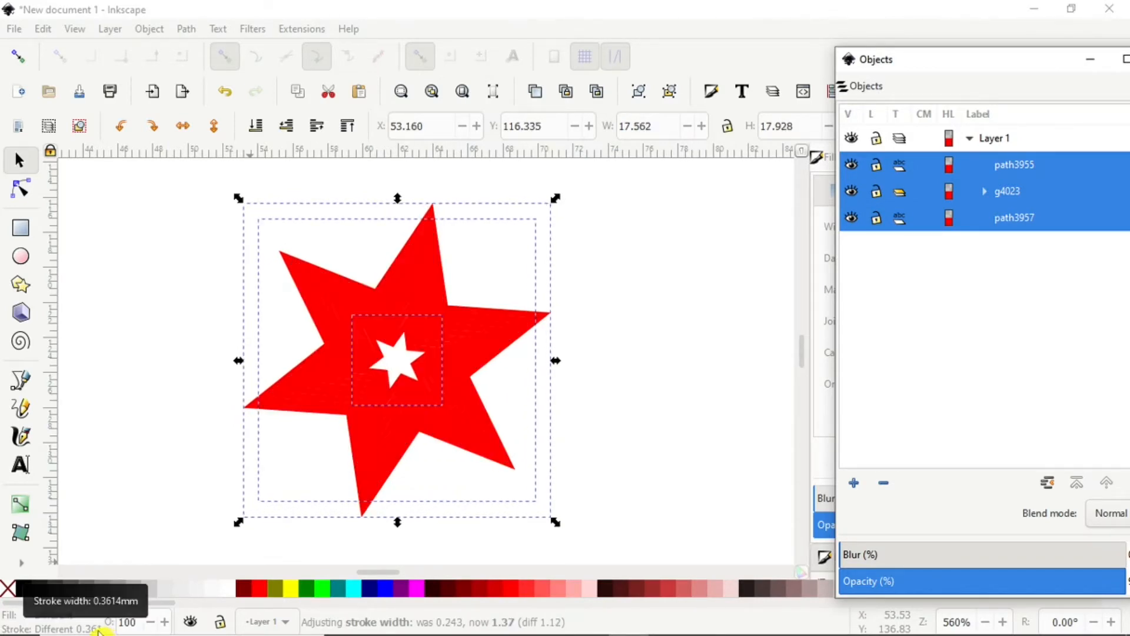
Step: Convert the selected star strokes to satin columns with the Ink/Stitch Convert Line to Satin tool
{"action": "left_click", "coordinate": [302, 30]}
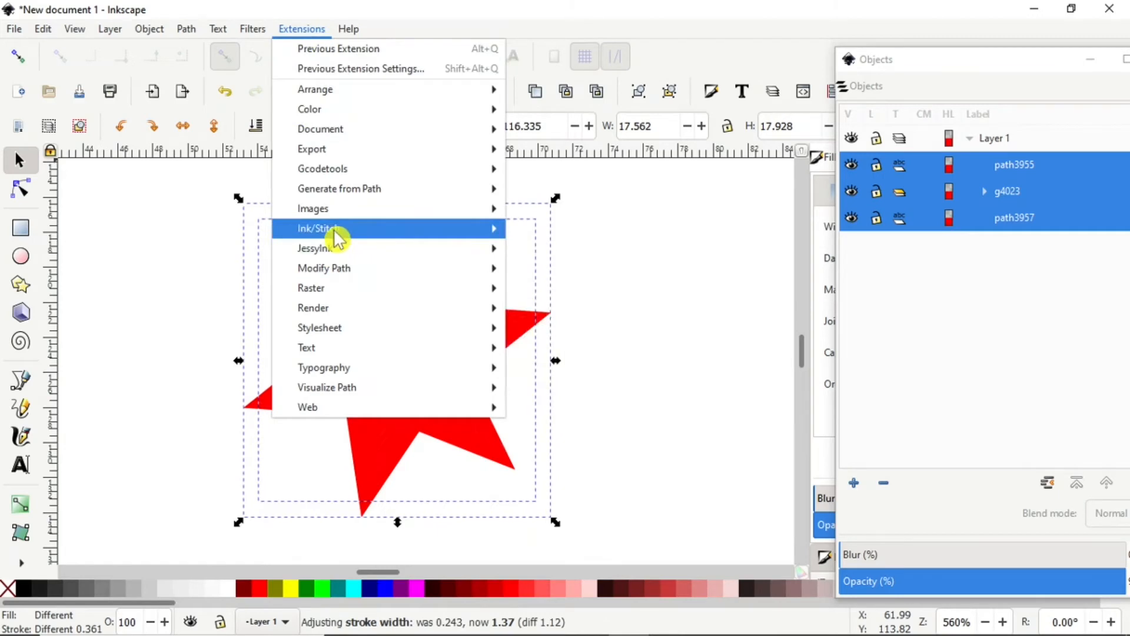
{"action": "mouse_move", "coordinate": [340, 232]}
{"action": "mouse_move", "coordinate": [569, 351]}
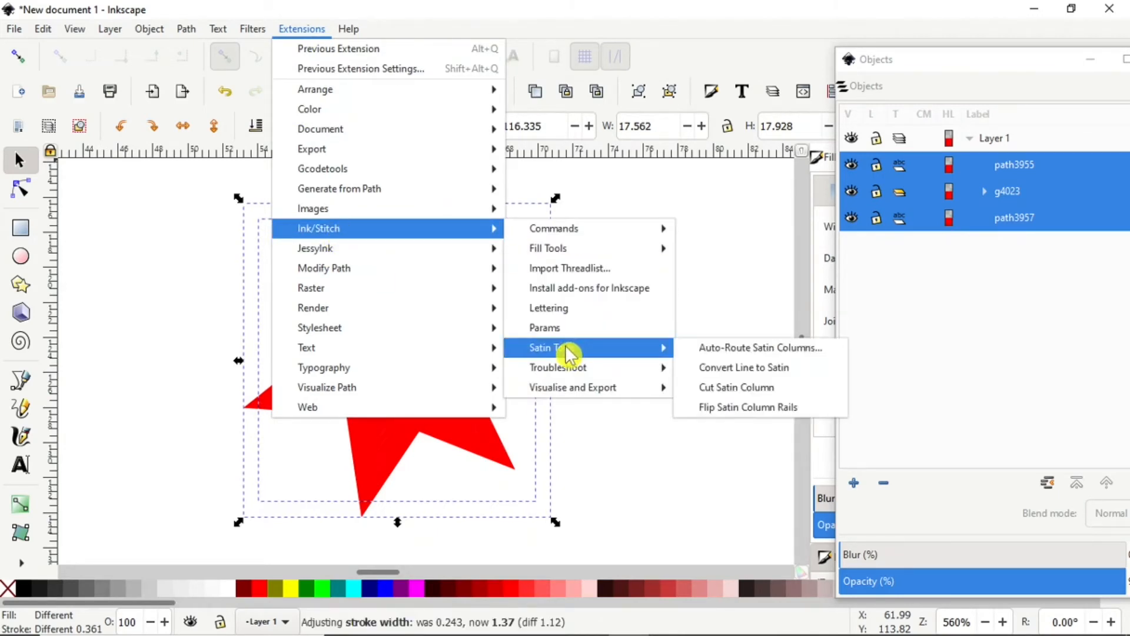
{"action": "left_click", "coordinate": [736, 367]}
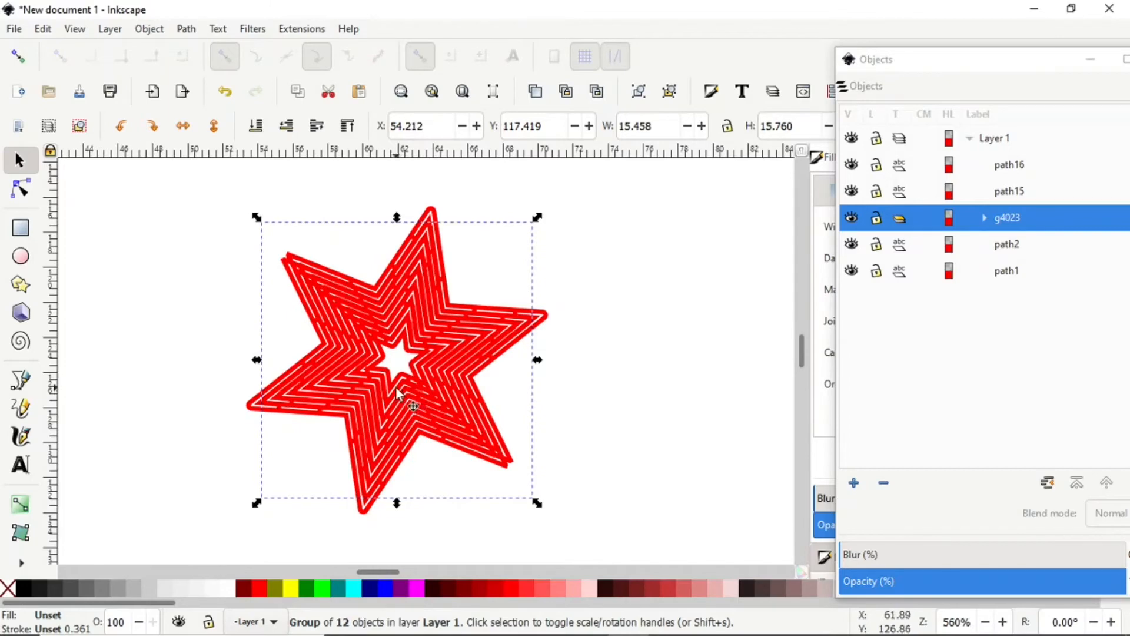
Step: Examine the rails and rungs of the converted satin stars up close and as a whole
{"action": "scroll", "coordinate": [385, 385], "scroll_direction": "up", "scroll_amount": 4}
{"action": "scroll", "coordinate": [391, 389], "scroll_direction": "up", "scroll_amount": 1}
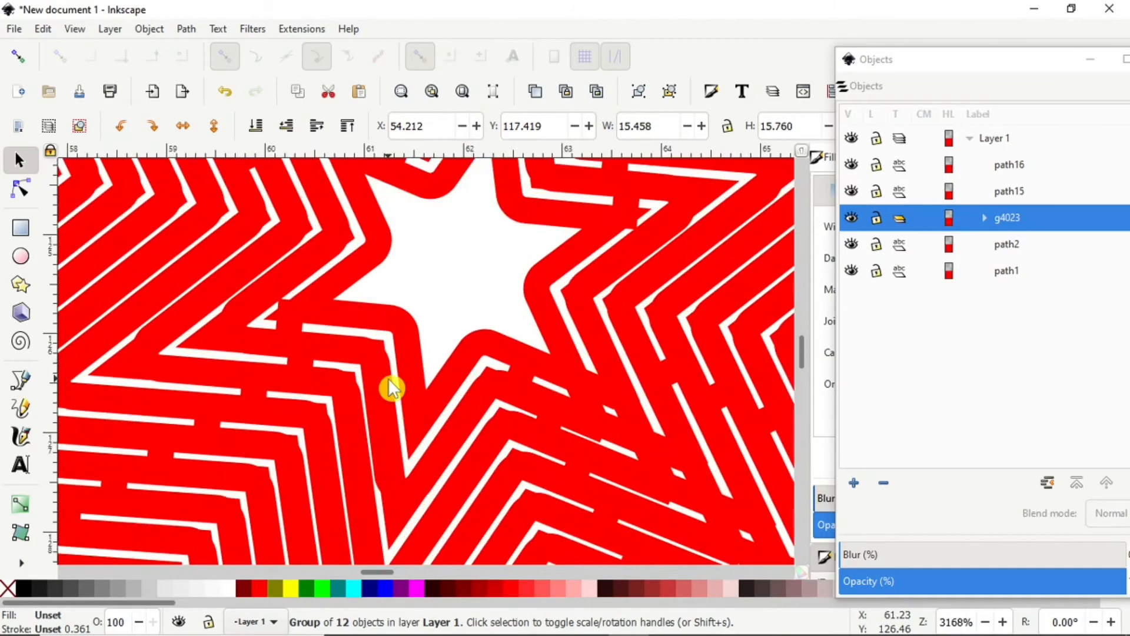
{"action": "scroll", "coordinate": [392, 388], "scroll_direction": "down", "scroll_amount": 5}
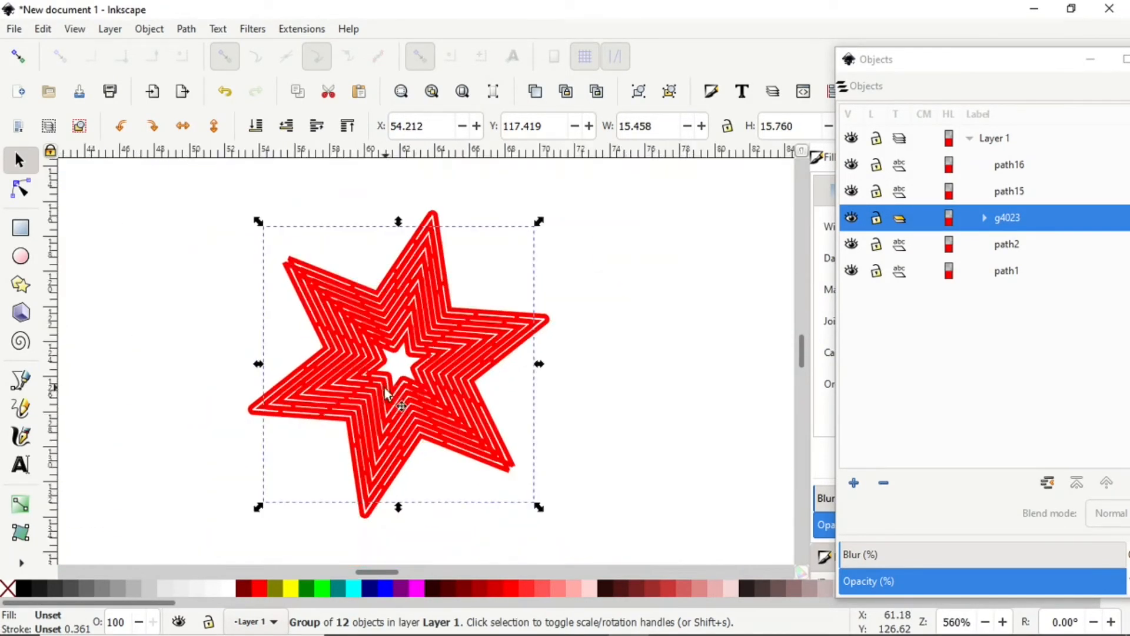
{"action": "scroll", "coordinate": [384, 389], "scroll_direction": "down", "scroll_amount": 1}
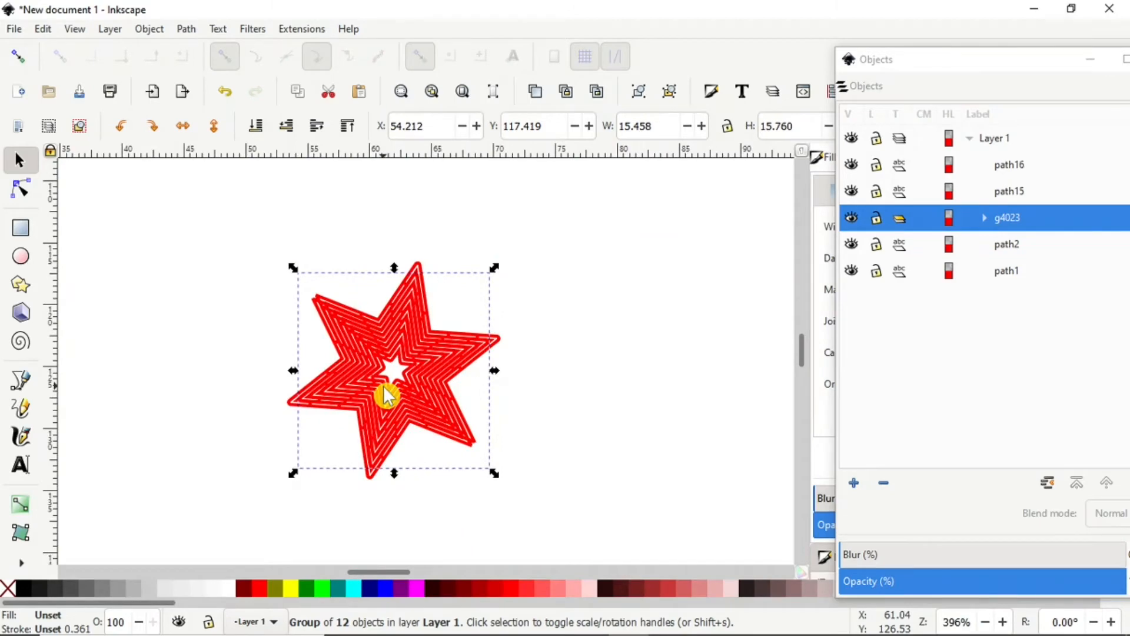
{"action": "scroll", "coordinate": [384, 390], "scroll_direction": "up", "scroll_amount": 3}
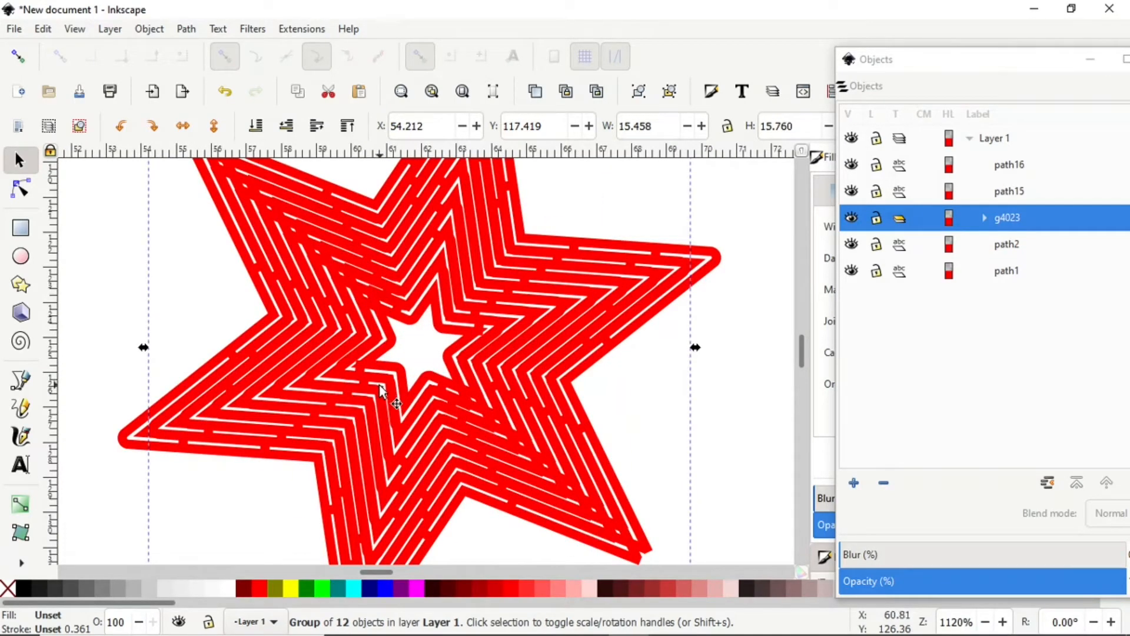
{"action": "scroll", "coordinate": [381, 392], "scroll_direction": "down", "scroll_amount": 1}
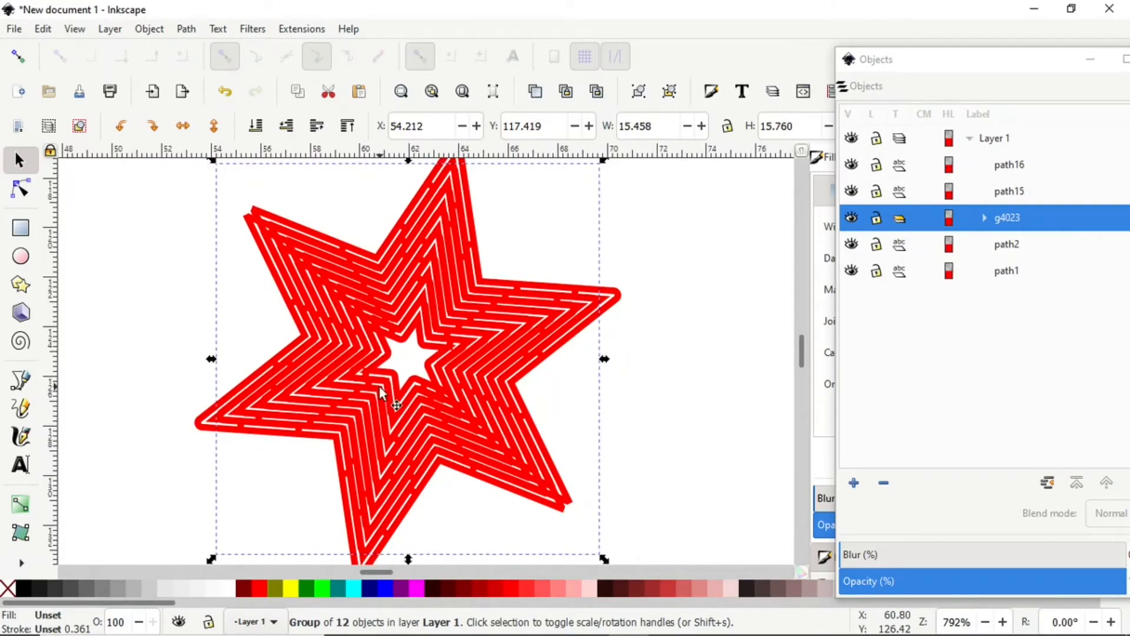
{"action": "scroll", "coordinate": [386, 396], "scroll_direction": "down", "scroll_amount": 1}
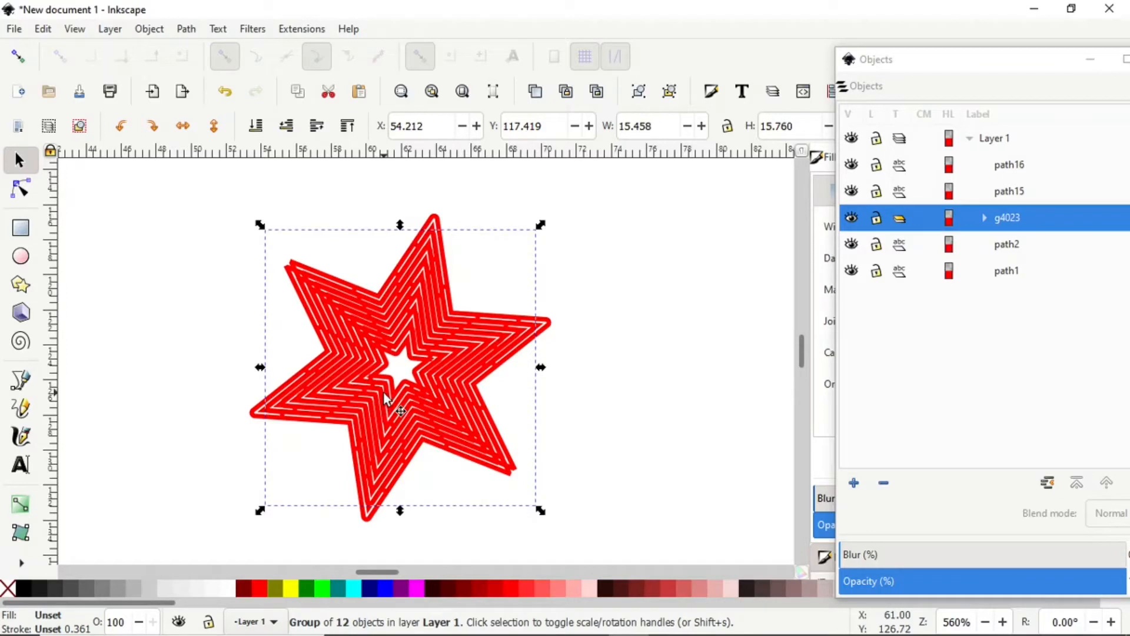
Step: Open Ink/Stitch Params for the g4023 satin group, watch the enlarged stitch simulation, and close both windows without applying
{"action": "left_click", "coordinate": [290, 31]}
{"action": "mouse_move", "coordinate": [320, 232]}
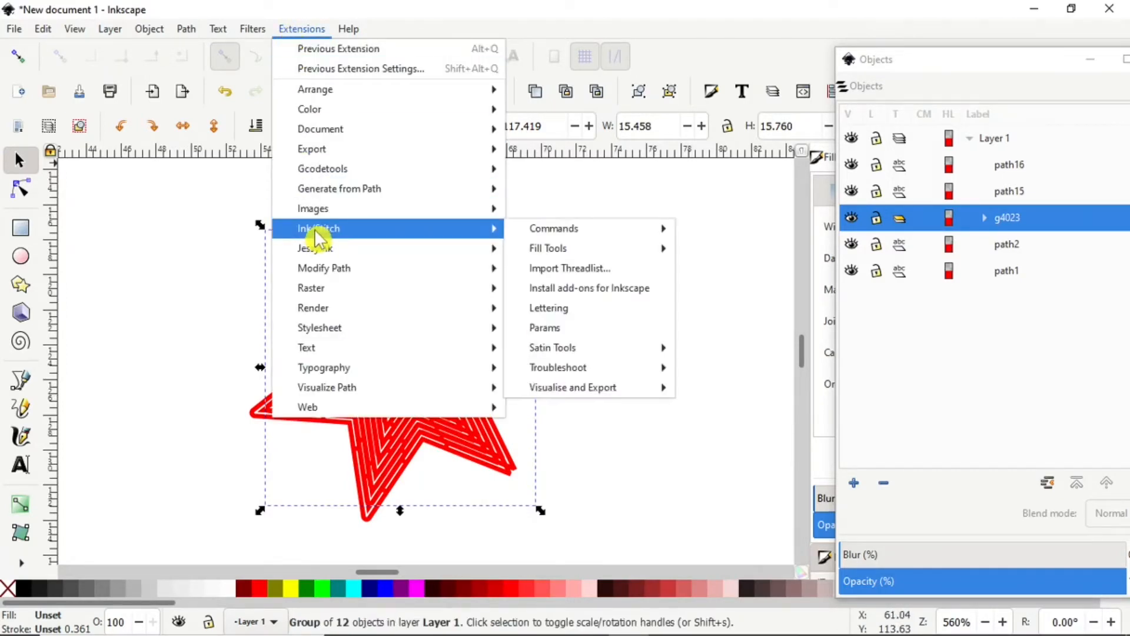
{"action": "left_click", "coordinate": [559, 327]}
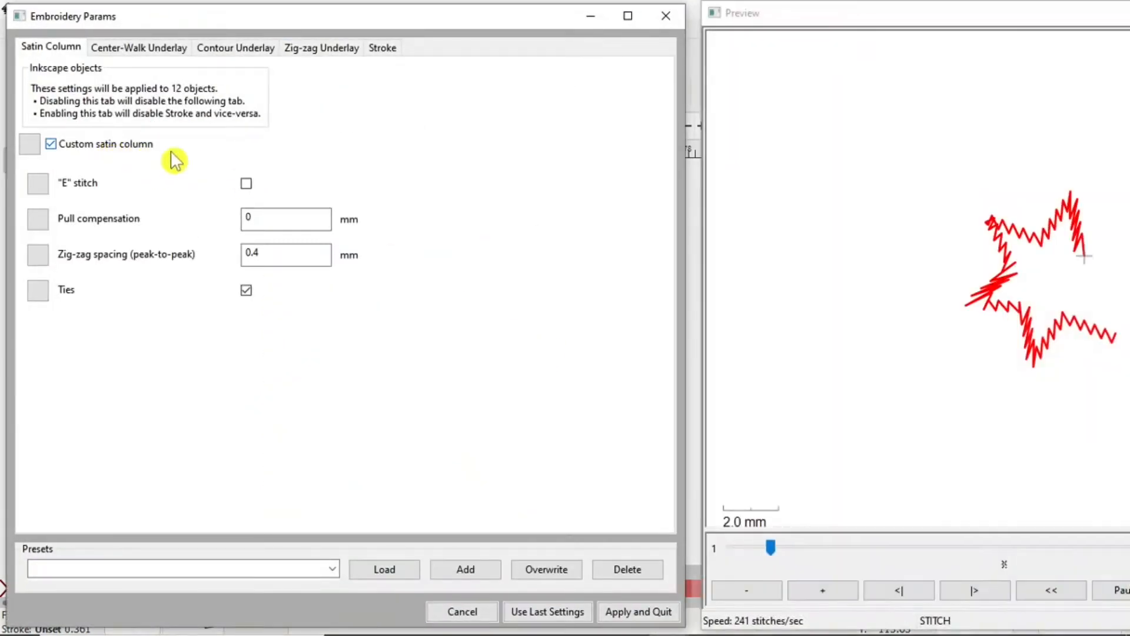
{"action": "left_click_drag", "start_coordinate": [961, 20], "coordinate": [601, 12]}
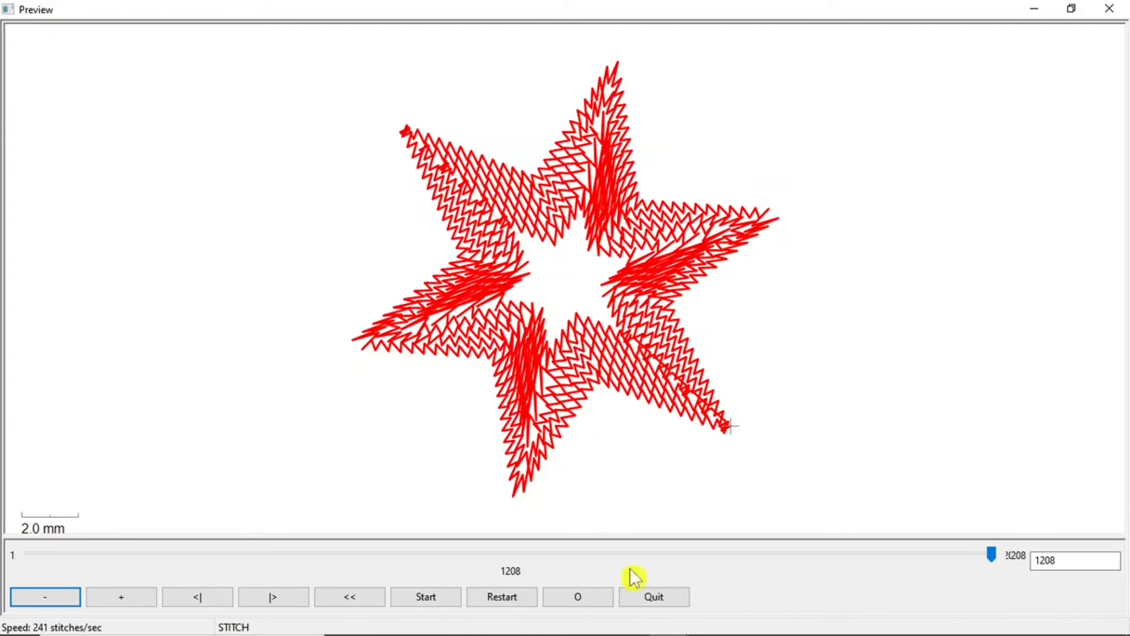
{"action": "left_click", "coordinate": [653, 598]}
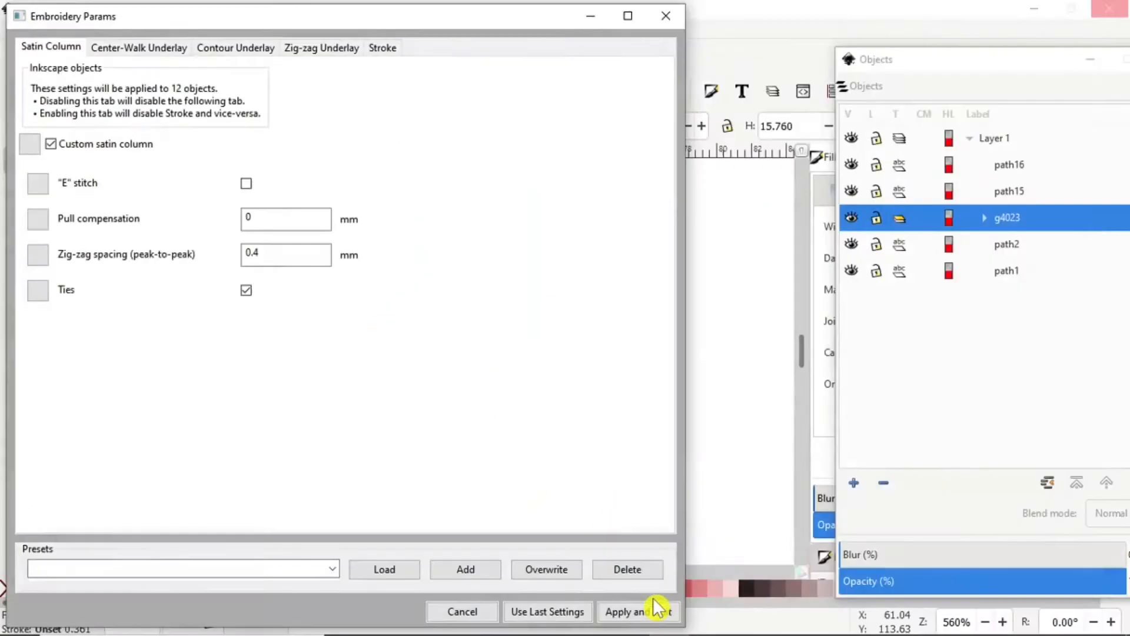
{"action": "left_click", "coordinate": [669, 22]}
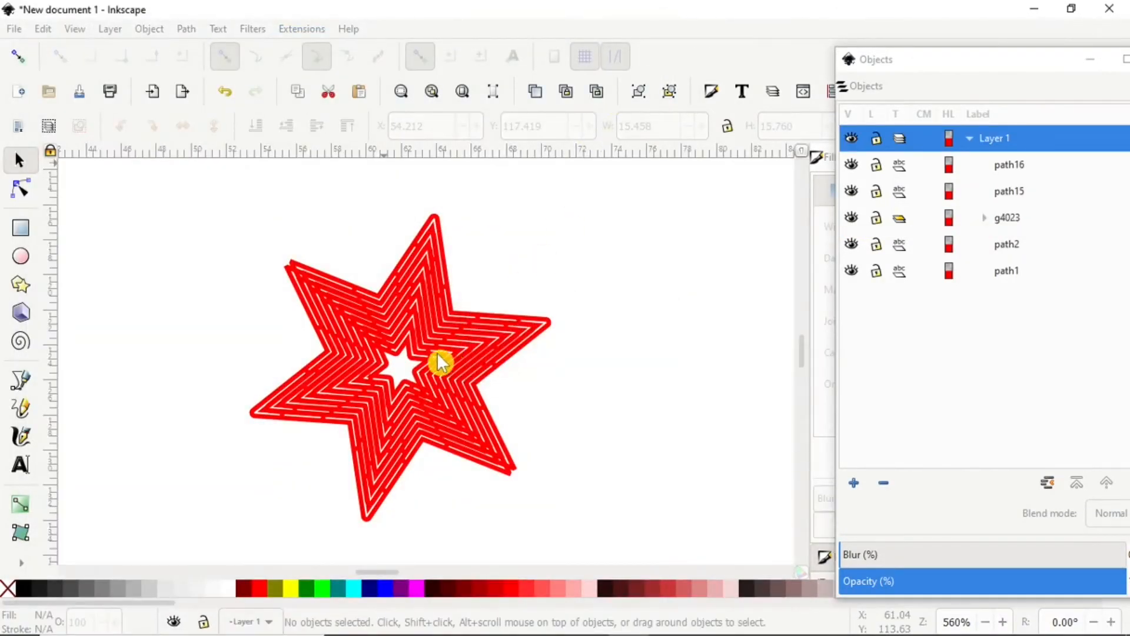
Step: Recolour the outermost star's two satin halves, giving path16 a bright green stroke and path15 an aqua stroke
{"action": "left_click", "coordinate": [1004, 173]}
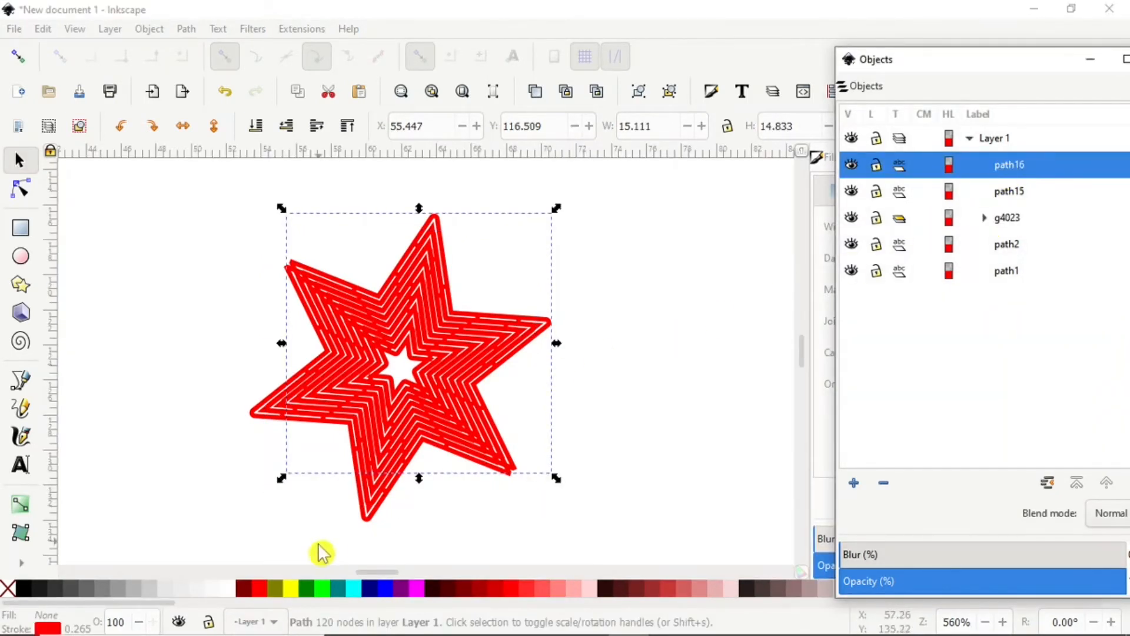
{"action": "left_click", "coordinate": [326, 596], "text": "shift"}
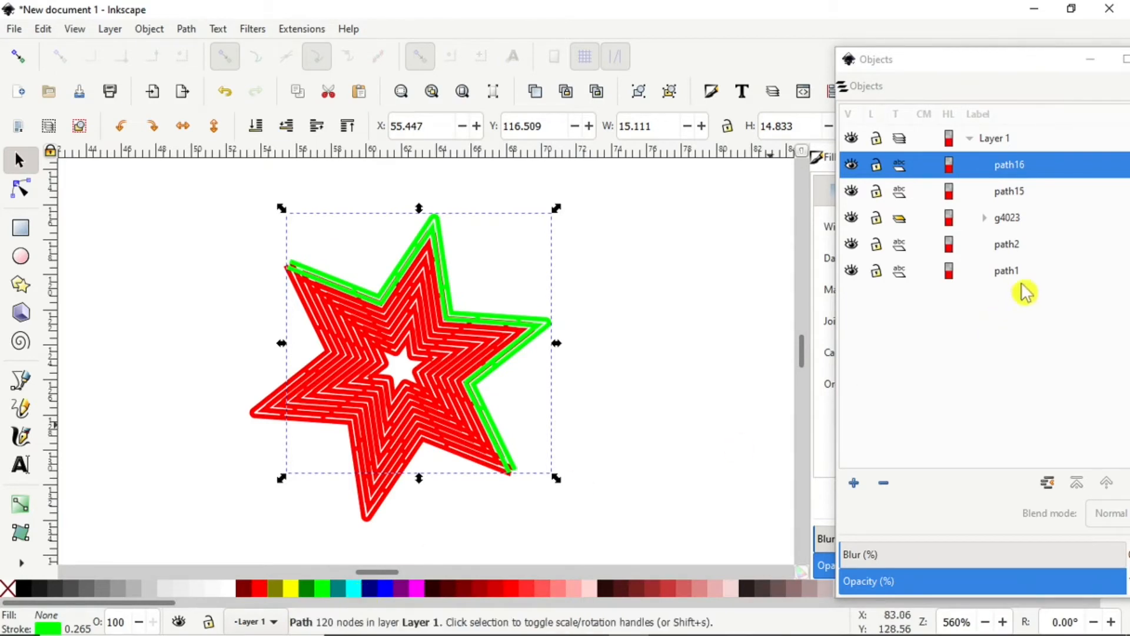
{"action": "left_click", "coordinate": [1009, 195]}
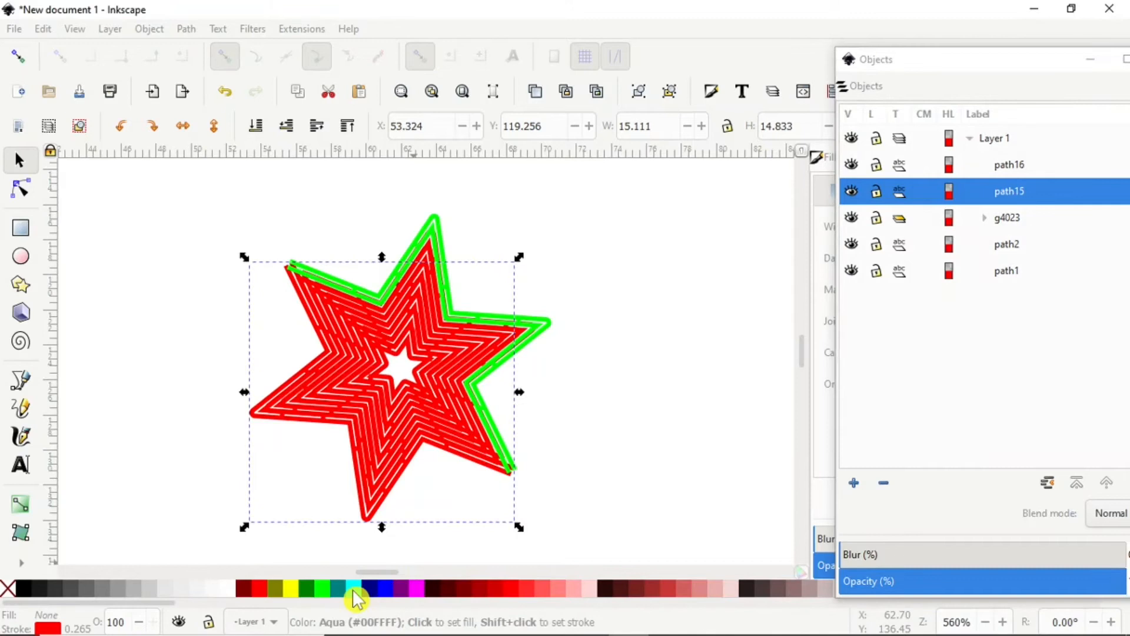
{"action": "left_click", "coordinate": [356, 590], "text": "shift"}
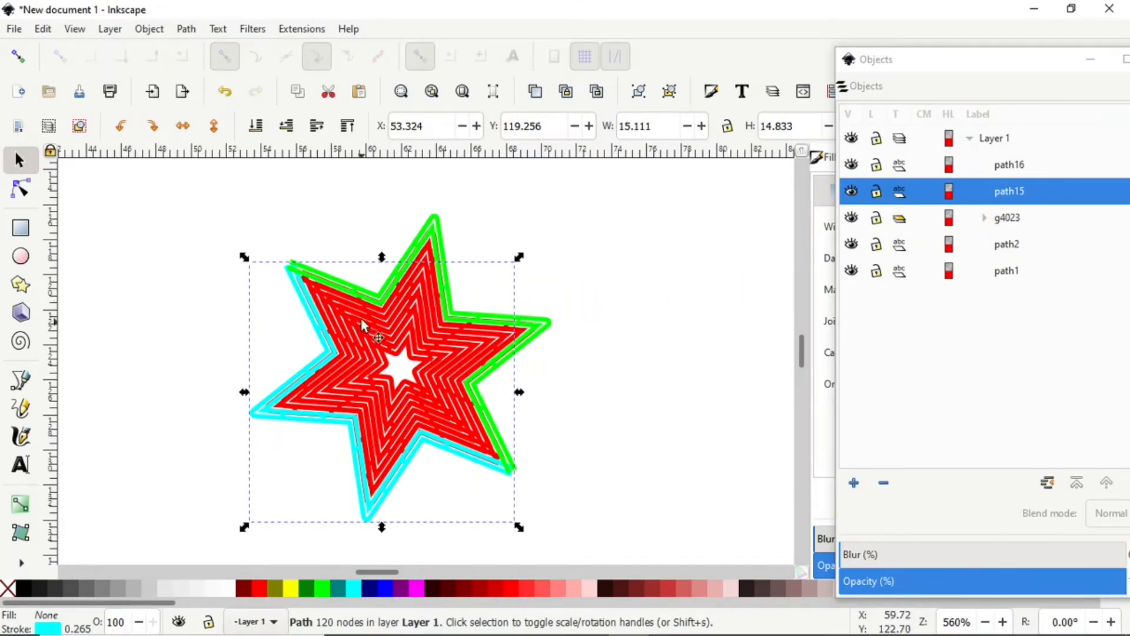
Step: Thin the stroke of path15, followed by all star paths and group g4023, to a stroke width of 0.0143
{"action": "scroll", "coordinate": [335, 307], "scroll_direction": "up", "scroll_amount": 6}
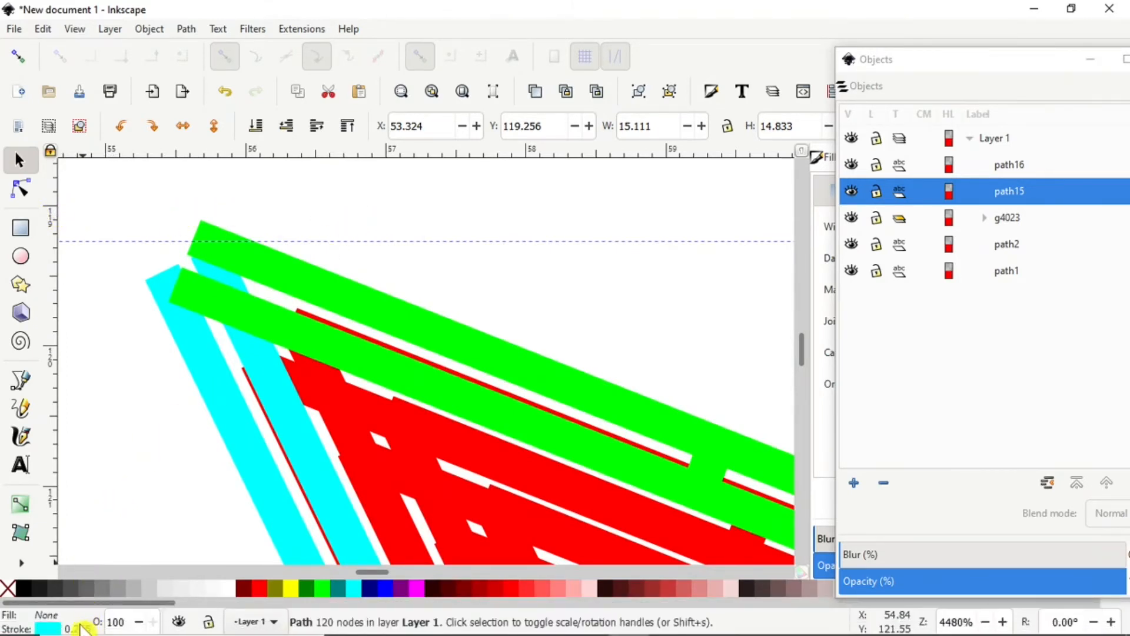
{"action": "scroll", "coordinate": [83, 630], "scroll_direction": "down", "scroll_amount": 5}
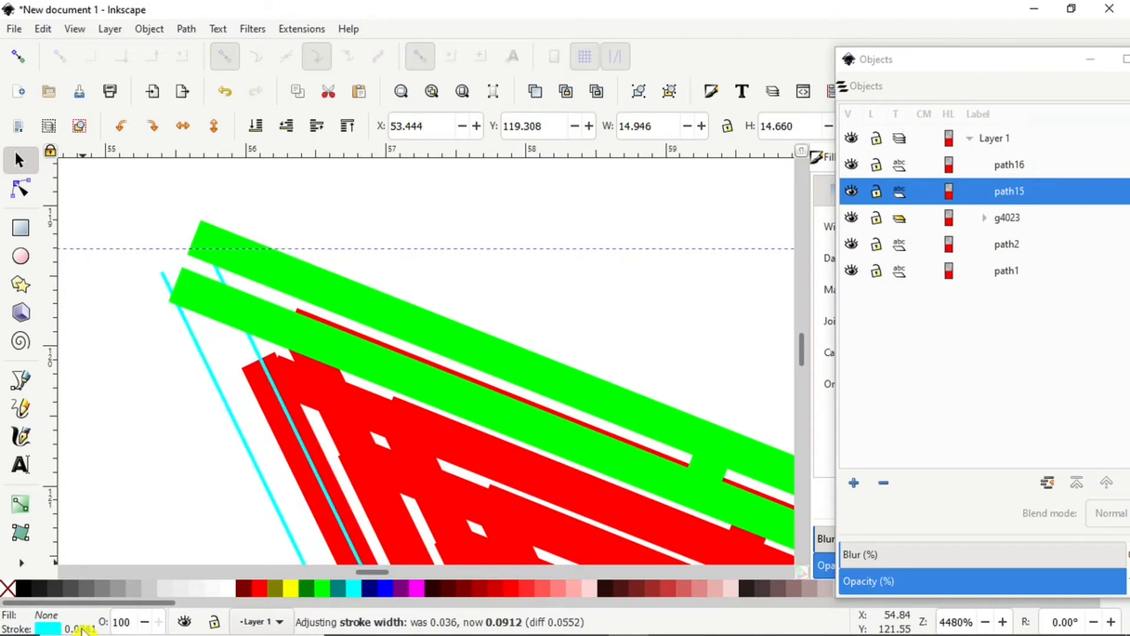
{"action": "left_click_drag", "start_coordinate": [99, 177], "coordinate": [201, 208]}
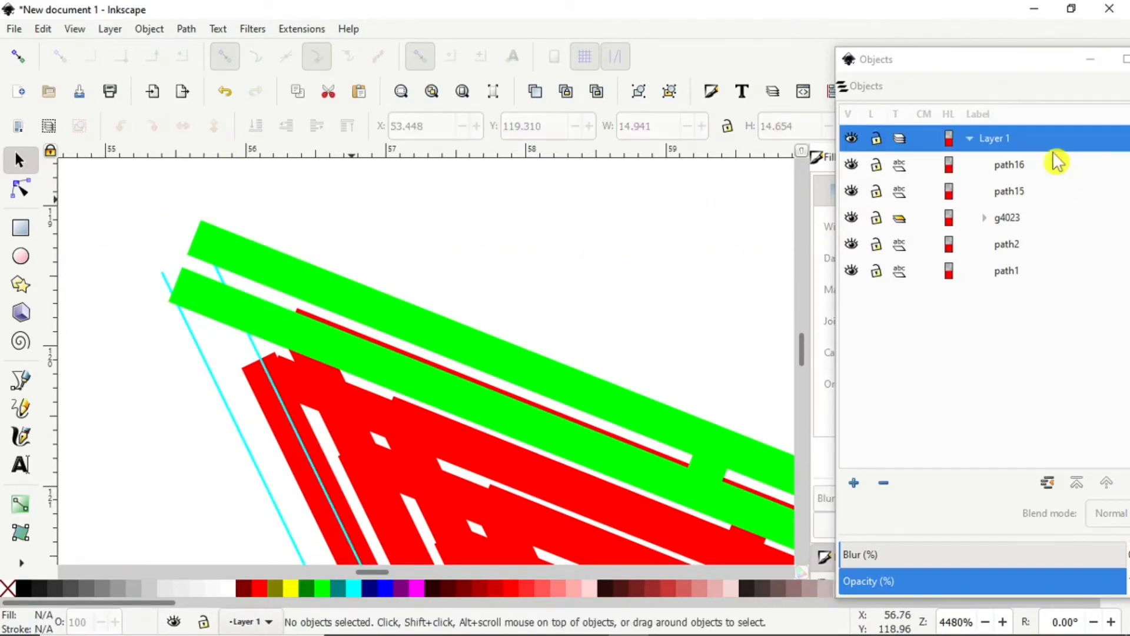
{"action": "left_click", "coordinate": [1005, 172]}
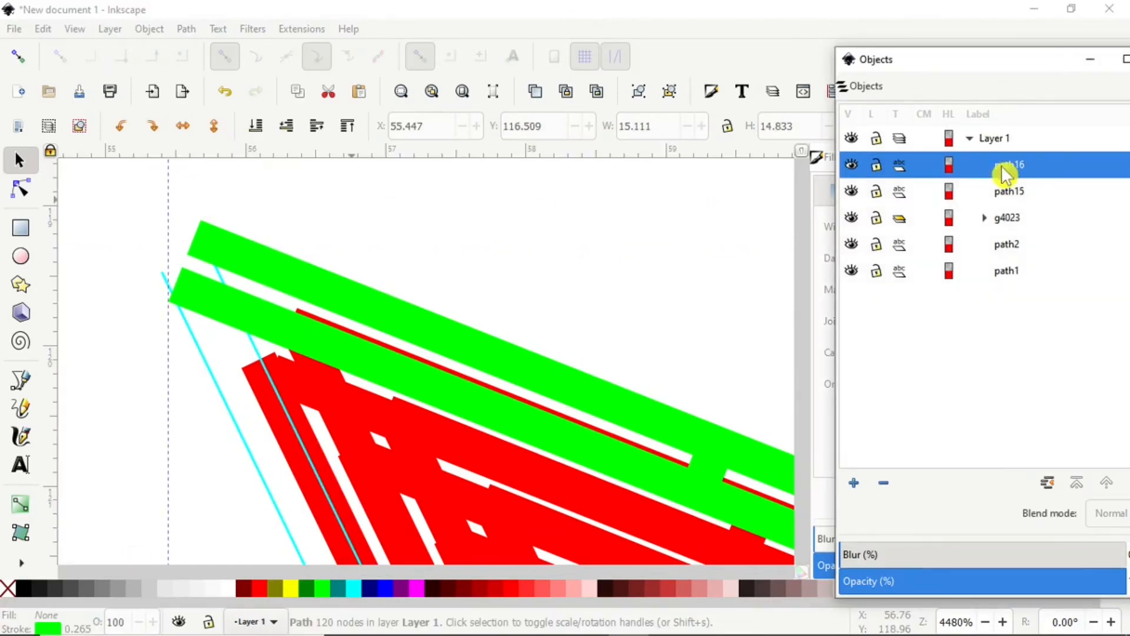
{"action": "left_click", "coordinate": [1005, 277], "text": "shift"}
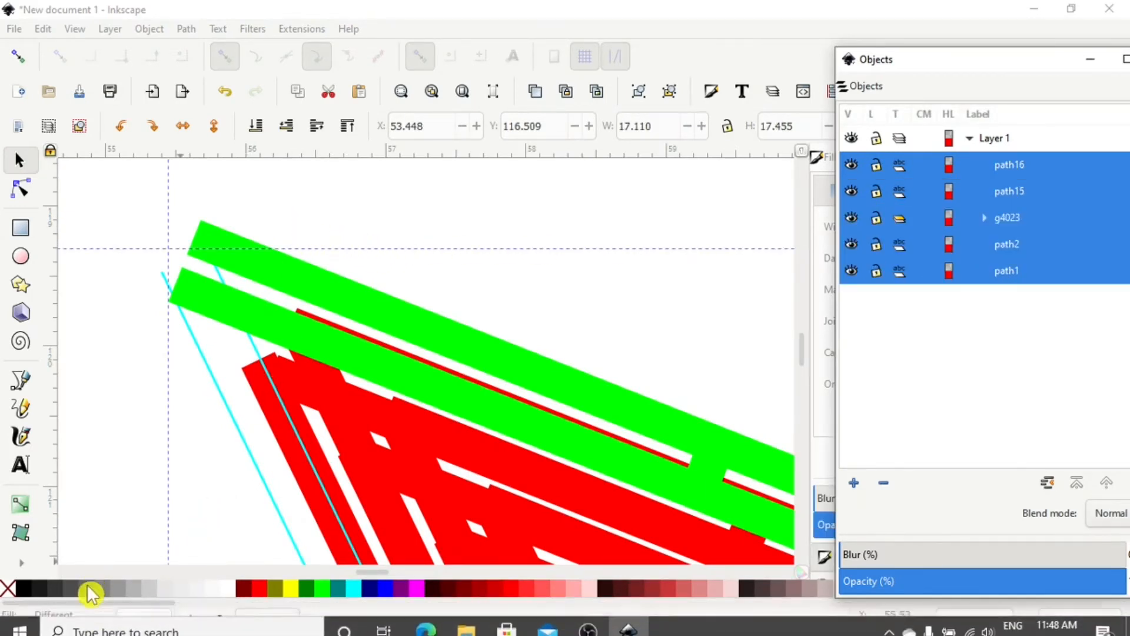
{"action": "scroll", "coordinate": [95, 629], "scroll_direction": "down", "scroll_amount": 5}
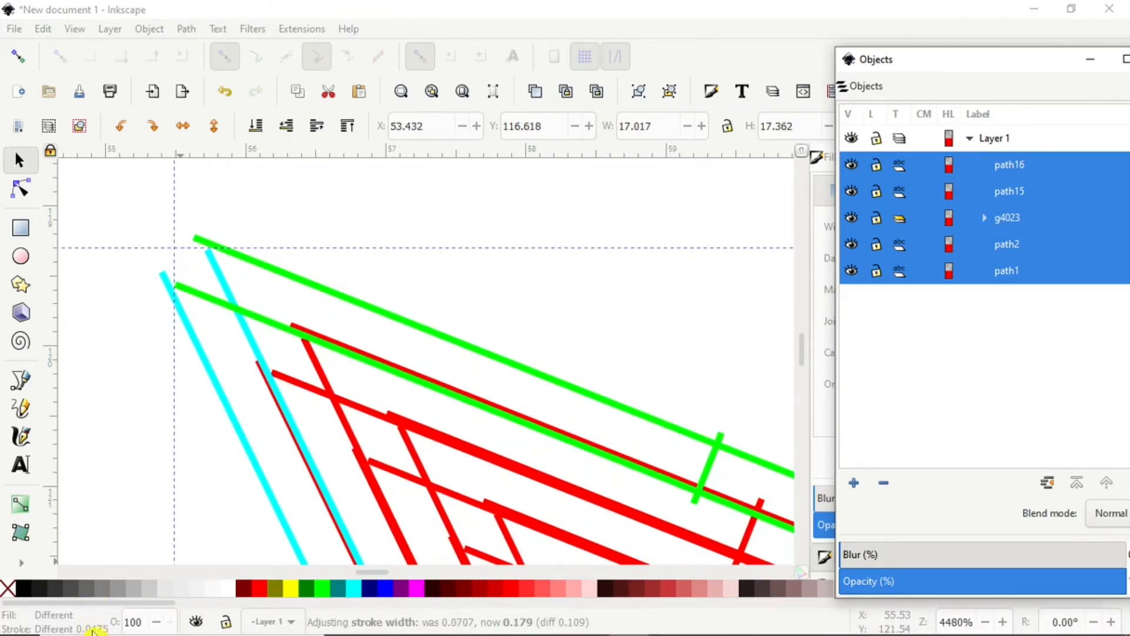
{"action": "scroll", "coordinate": [94, 629], "scroll_direction": "down", "scroll_amount": 5}
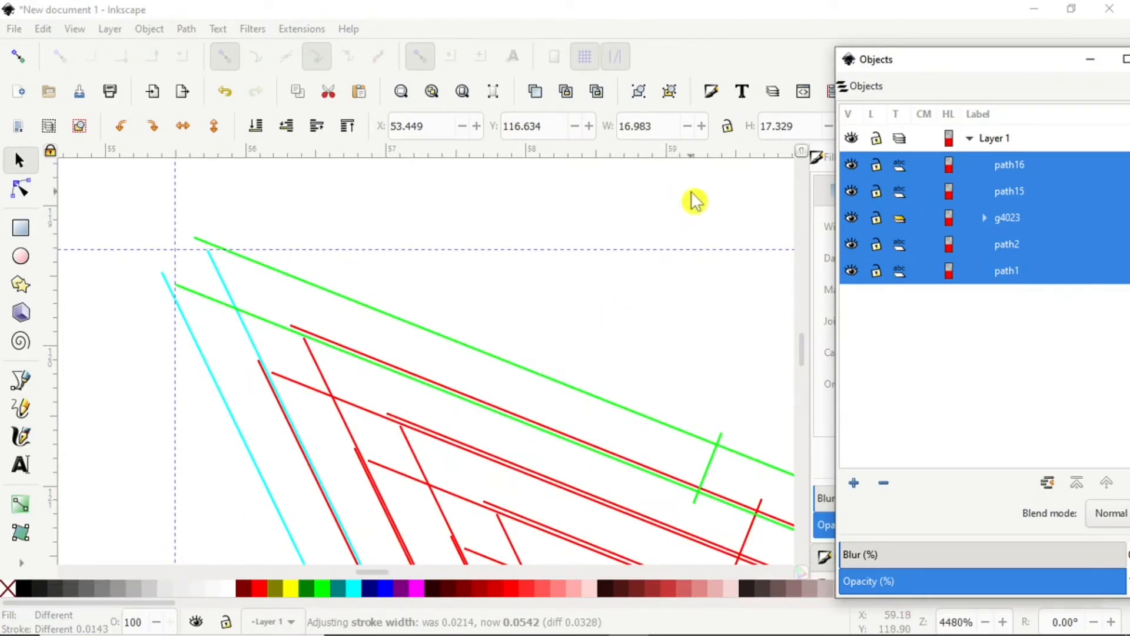
{"action": "left_click", "coordinate": [694, 216]}
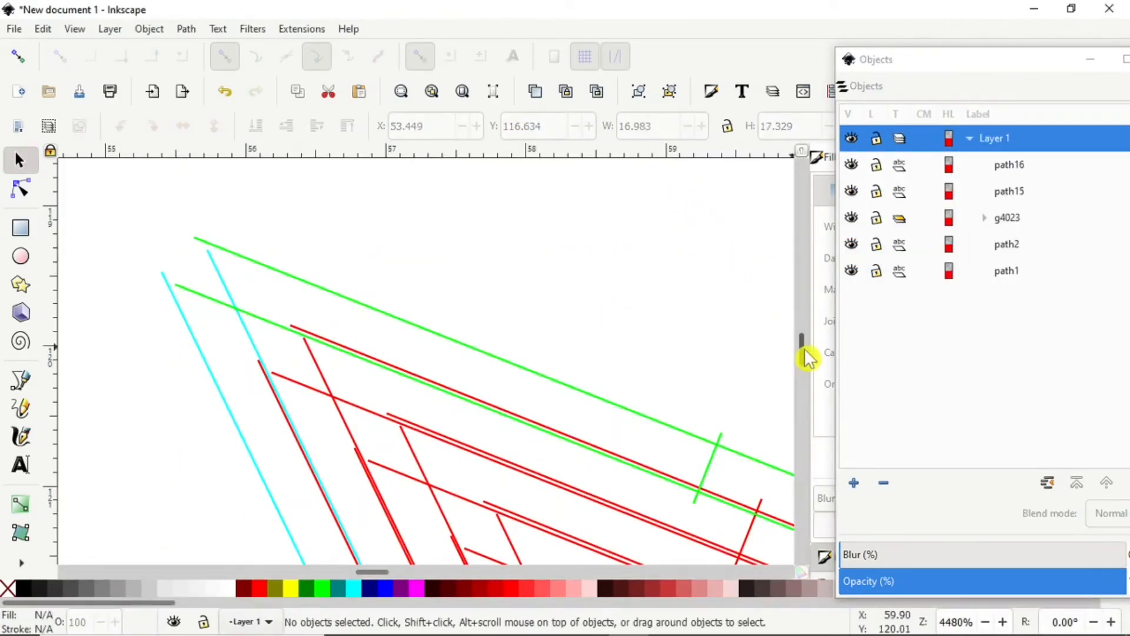
Step: Extend the outer rail of green path16 at the star's upper-left tip by moving its end node to about X 55.328, Y 119.100 mm
{"action": "scroll", "coordinate": [580, 321], "scroll_direction": "right", "scroll_amount": 3}
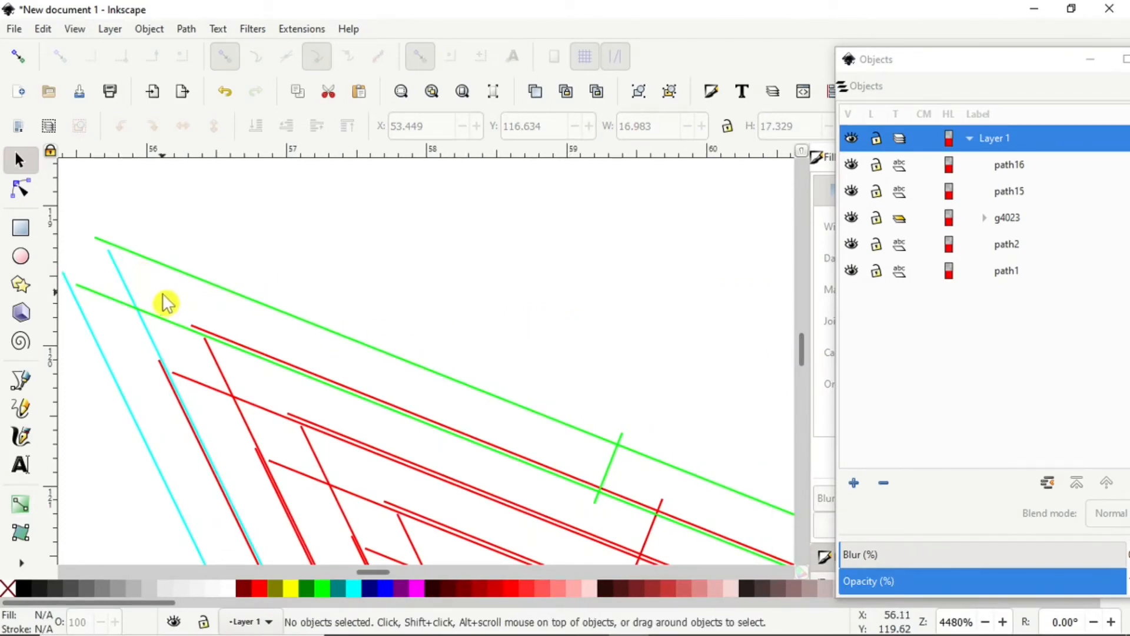
{"action": "scroll", "coordinate": [159, 302], "scroll_direction": "down", "scroll_amount": 4}
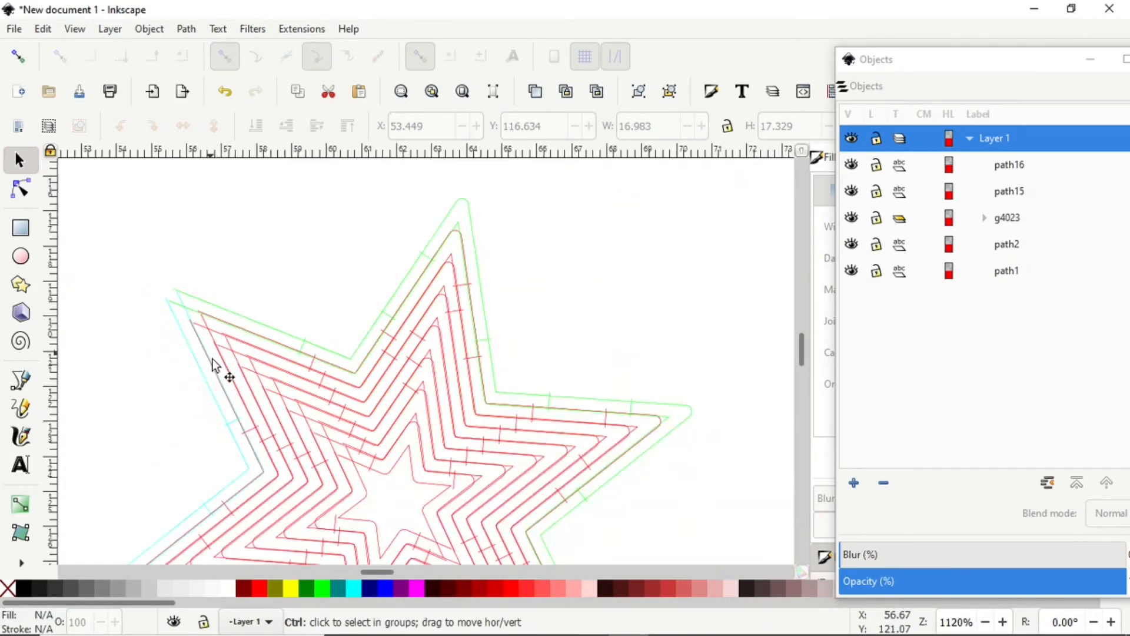
{"action": "scroll", "coordinate": [162, 303], "scroll_direction": "up", "scroll_amount": 5}
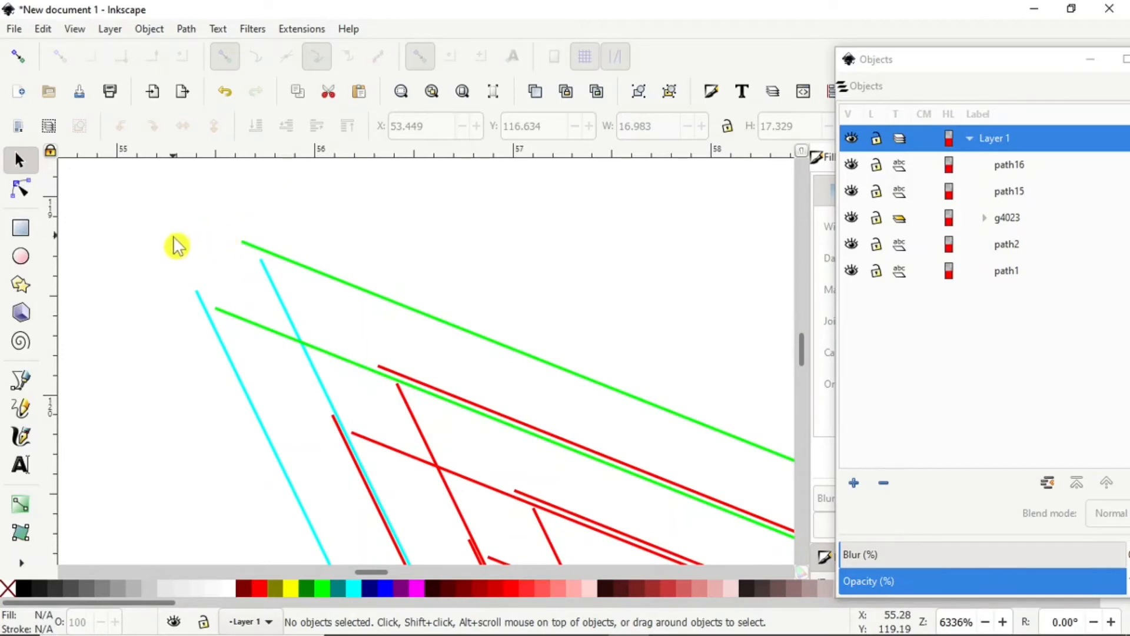
{"action": "left_click", "coordinate": [21, 190]}
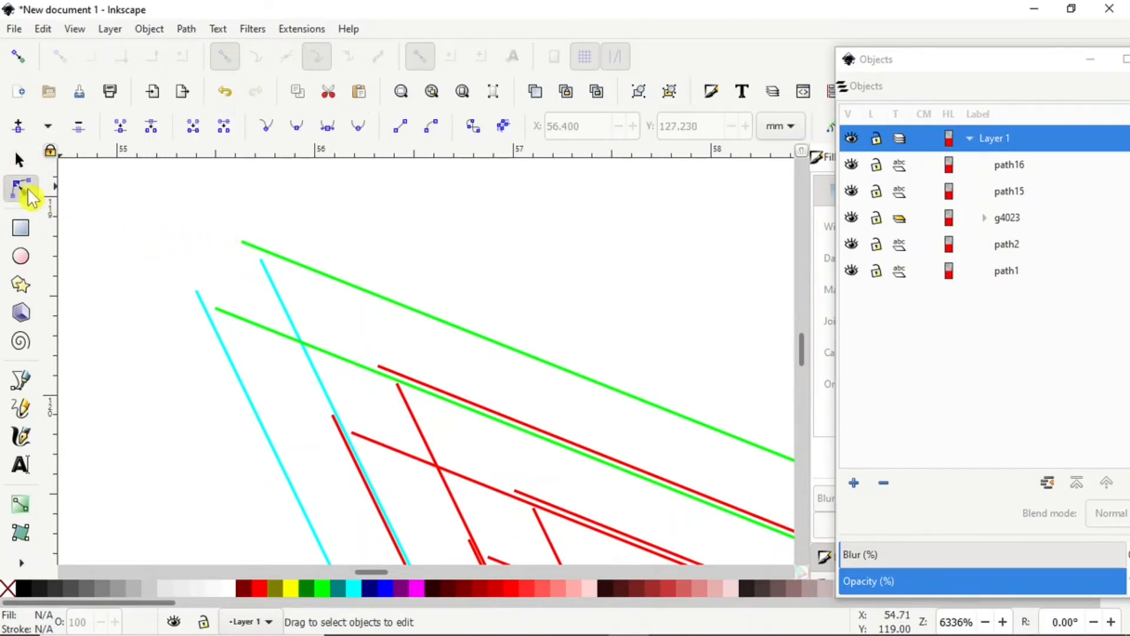
{"action": "left_click", "coordinate": [247, 247]}
{"action": "left_click_drag", "start_coordinate": [239, 242], "coordinate": [183, 219]}
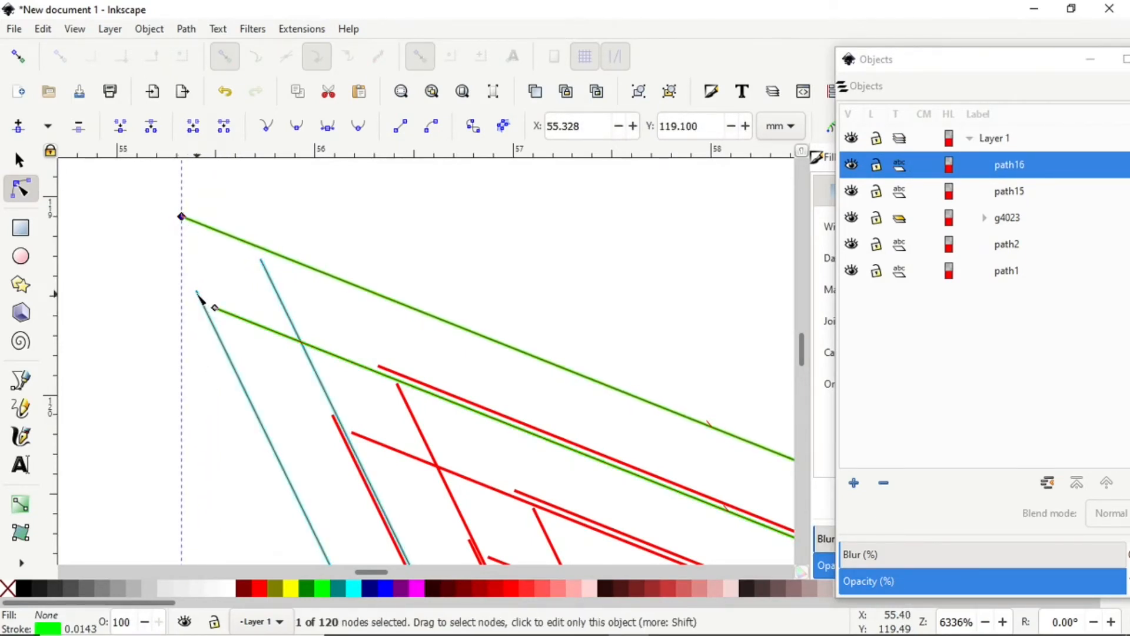
Step: Move aqua path15's end nodes at the same tip: the outer to about X 55.279, Y 119.159 mm, the inner to about X 55.896, Y 119.698 mm
{"action": "left_click", "coordinate": [197, 293]}
{"action": "left_click_drag", "start_coordinate": [197, 292], "coordinate": [173, 228]}
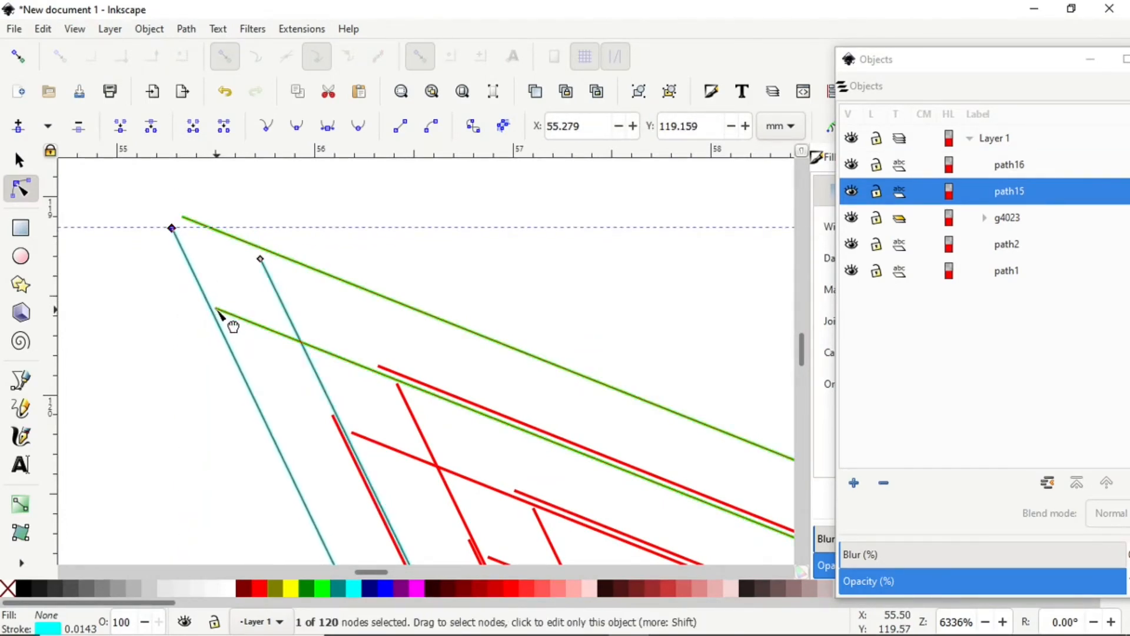
{"action": "left_click_drag", "start_coordinate": [261, 260], "coordinate": [294, 336]}
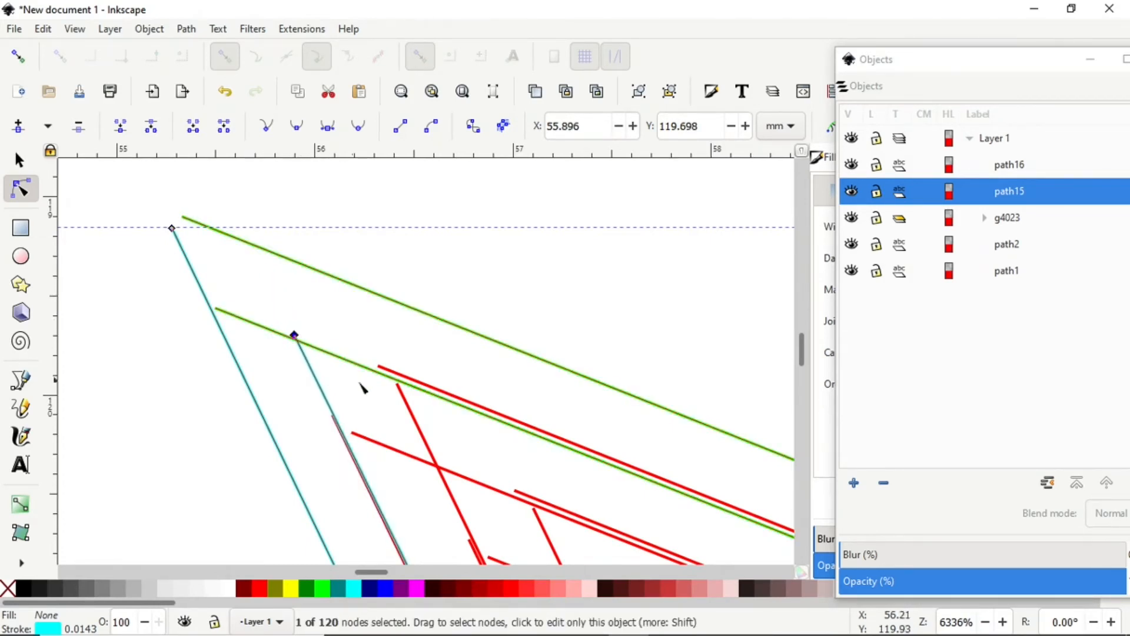
Step: Examine the thinned rails and rungs of the nested stars up close and as a whole, and clear the selection
{"action": "scroll", "coordinate": [558, 416], "scroll_direction": "down", "scroll_amount": 4, "text": "ctrl"}
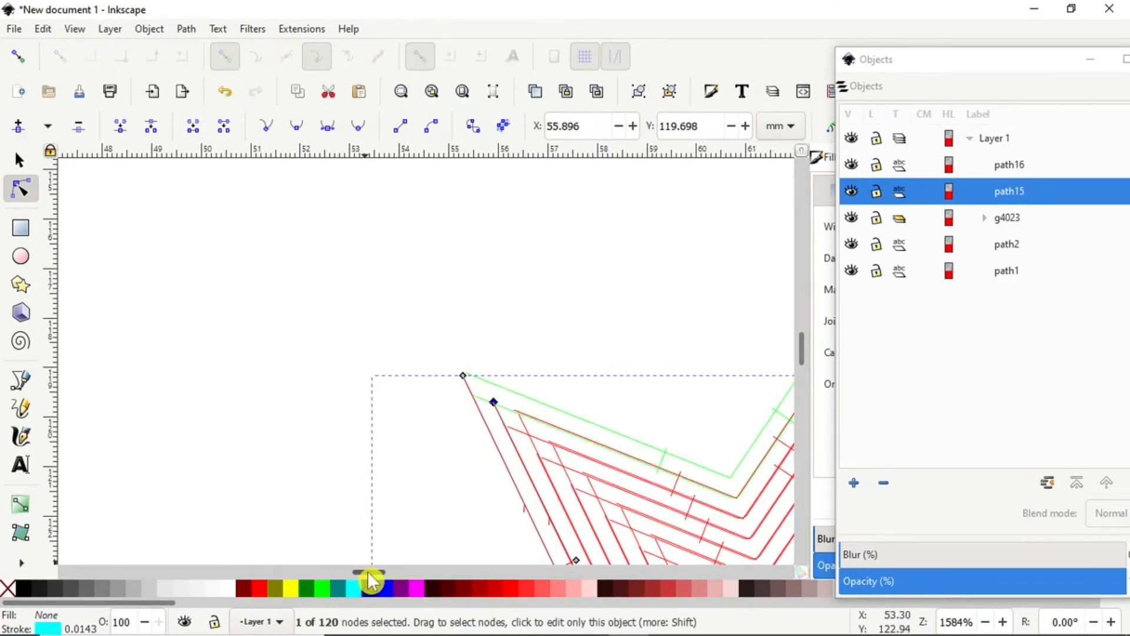
{"action": "left_click_drag", "start_coordinate": [373, 572], "coordinate": [377, 574]}
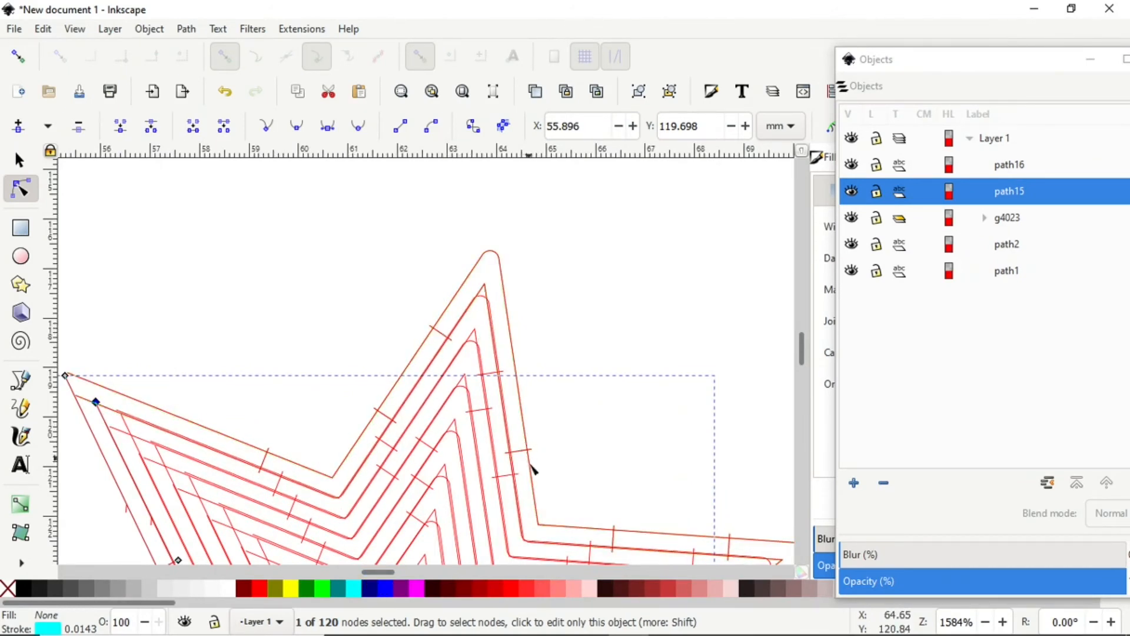
{"action": "scroll", "coordinate": [694, 563], "scroll_direction": "down", "scroll_amount": 5}
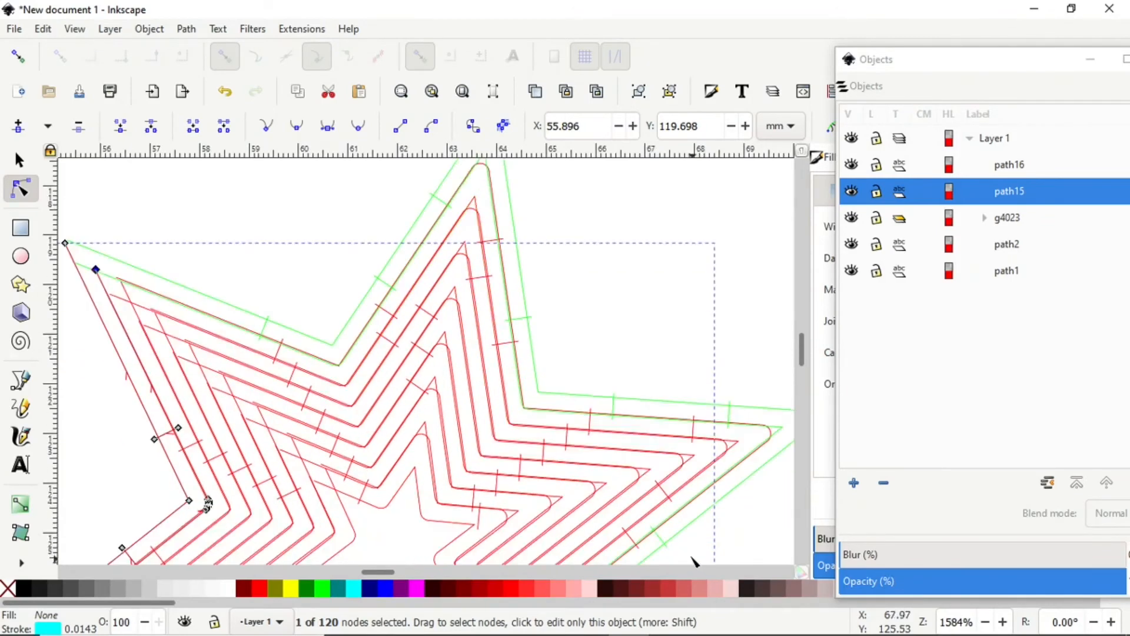
{"action": "scroll", "coordinate": [694, 562], "scroll_direction": "down", "scroll_amount": 1}
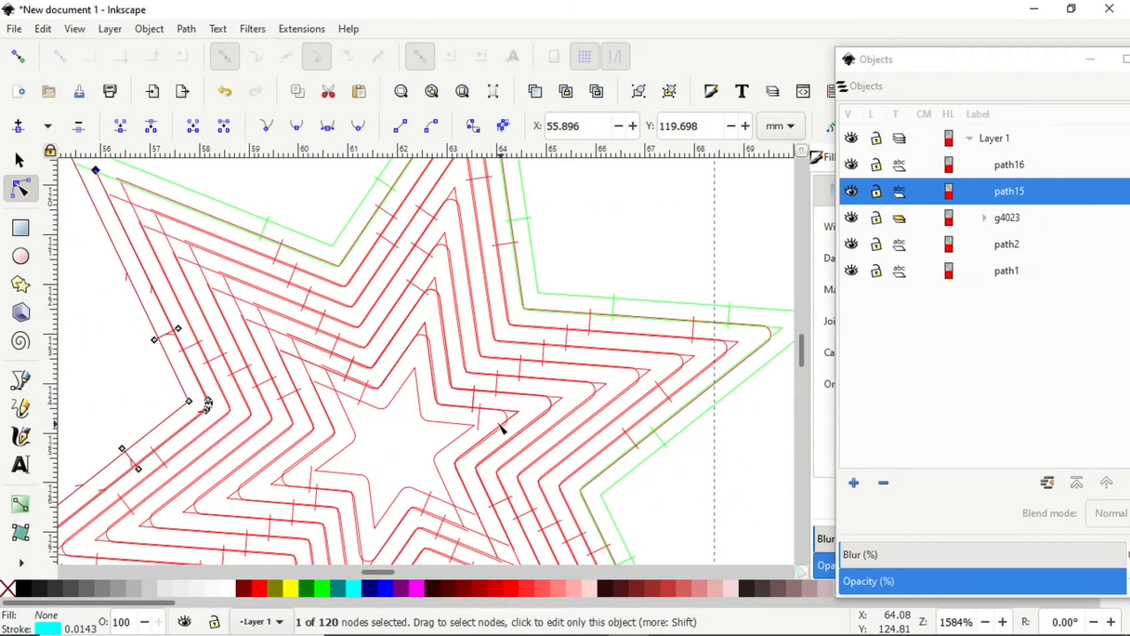
{"action": "scroll", "coordinate": [277, 412], "scroll_direction": "up", "scroll_amount": 1}
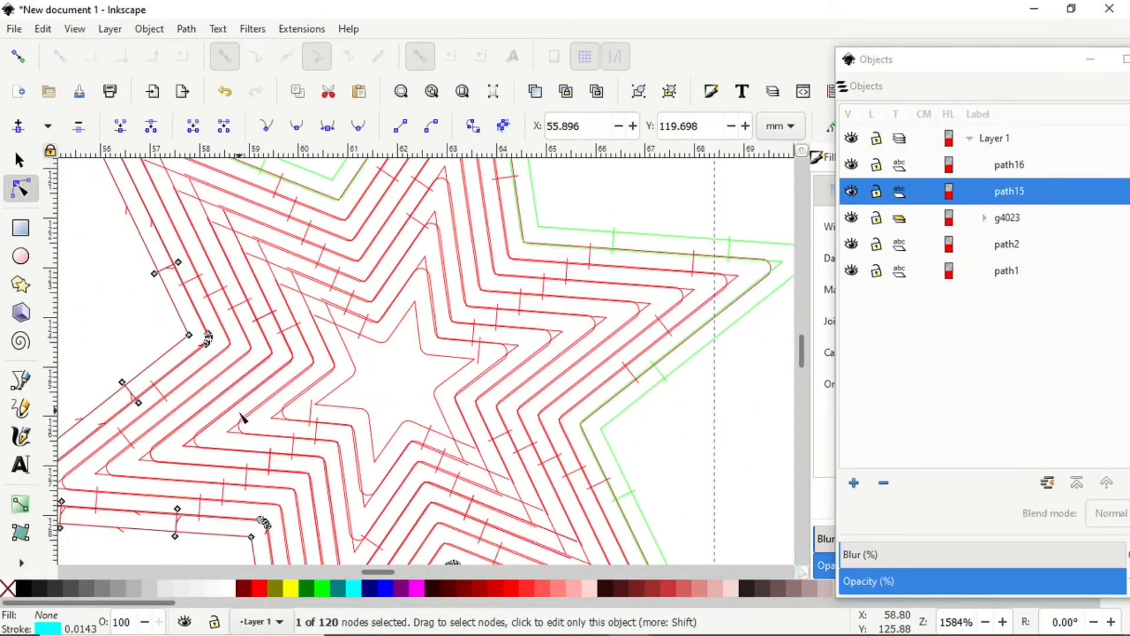
{"action": "scroll", "coordinate": [351, 377], "scroll_direction": "up", "scroll_amount": 1}
{"action": "scroll", "coordinate": [347, 368], "scroll_direction": "up", "scroll_amount": 4}
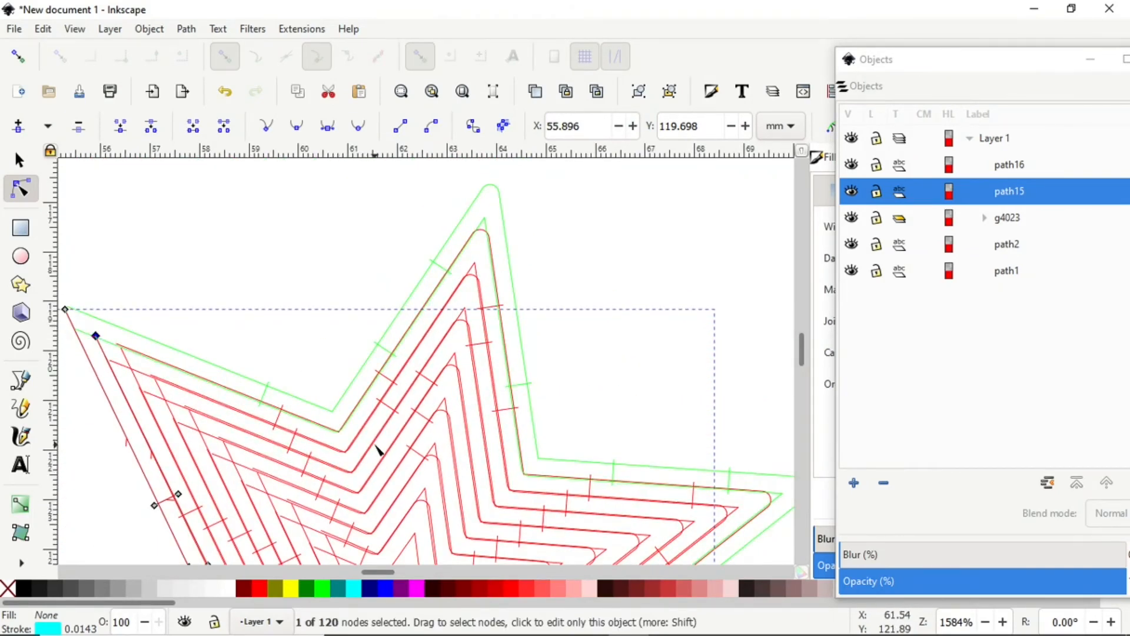
{"action": "scroll", "coordinate": [506, 359], "scroll_direction": "down", "scroll_amount": 2}
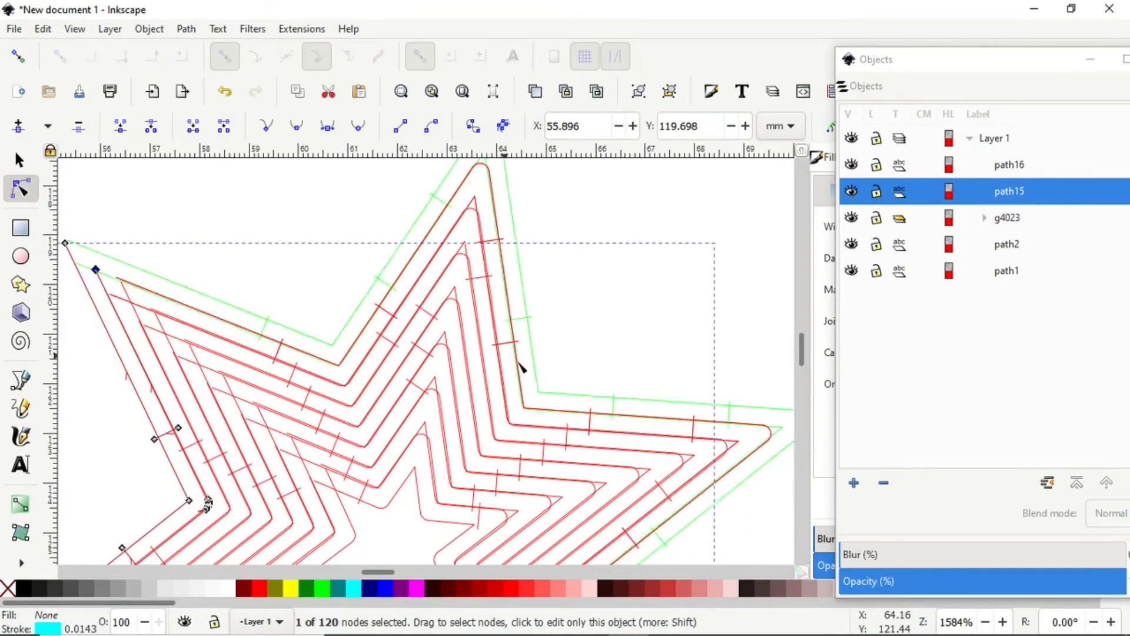
{"action": "scroll", "coordinate": [530, 344], "scroll_direction": "down", "scroll_amount": 5}
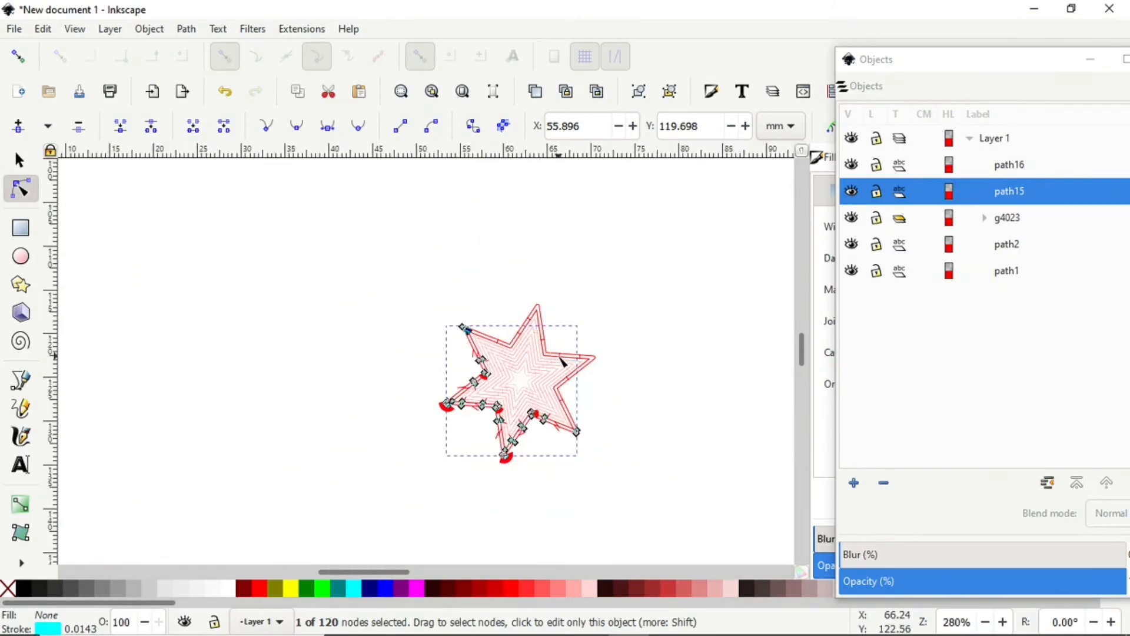
{"action": "left_click_drag", "start_coordinate": [361, 255], "coordinate": [662, 523]}
{"action": "left_click", "coordinate": [327, 323]}
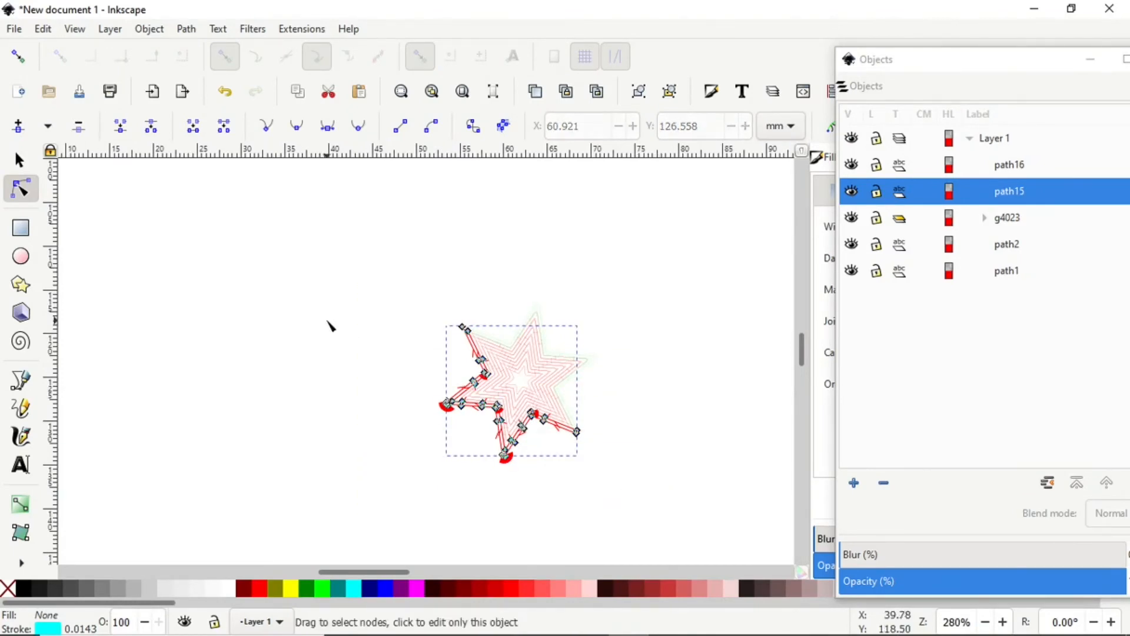
{"action": "left_click", "coordinate": [497, 273]}
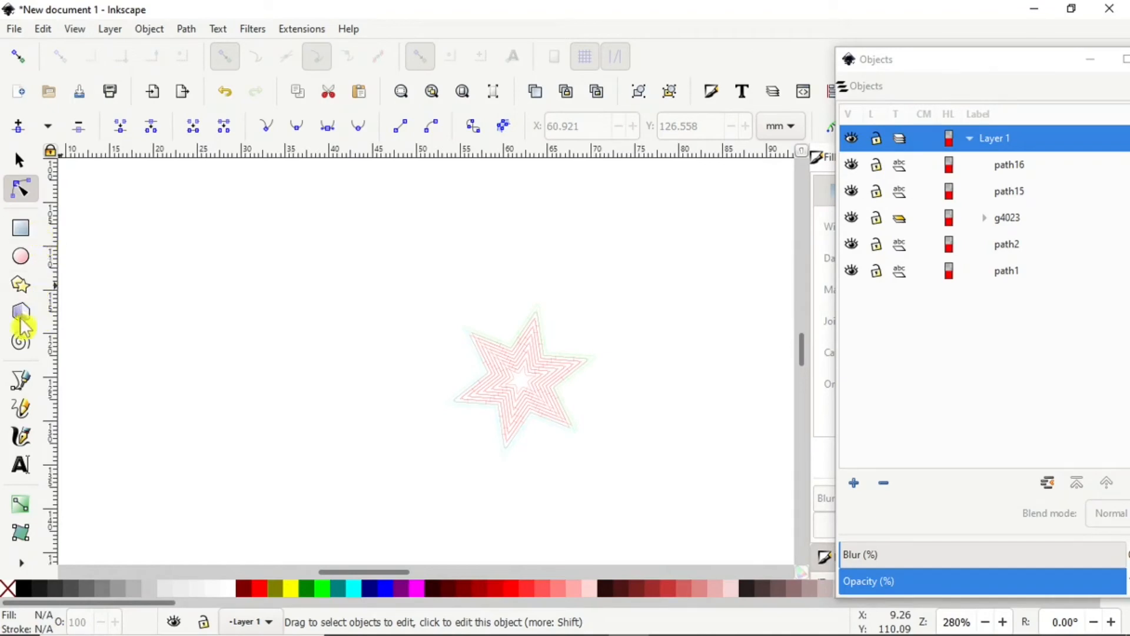
Step: Draw two separate slanted Pen lines left of the star, one rising about 16 mm wide and one falling about 12 mm wide
{"action": "left_click", "coordinate": [21, 383]}
{"action": "left_click", "coordinate": [101, 342]}
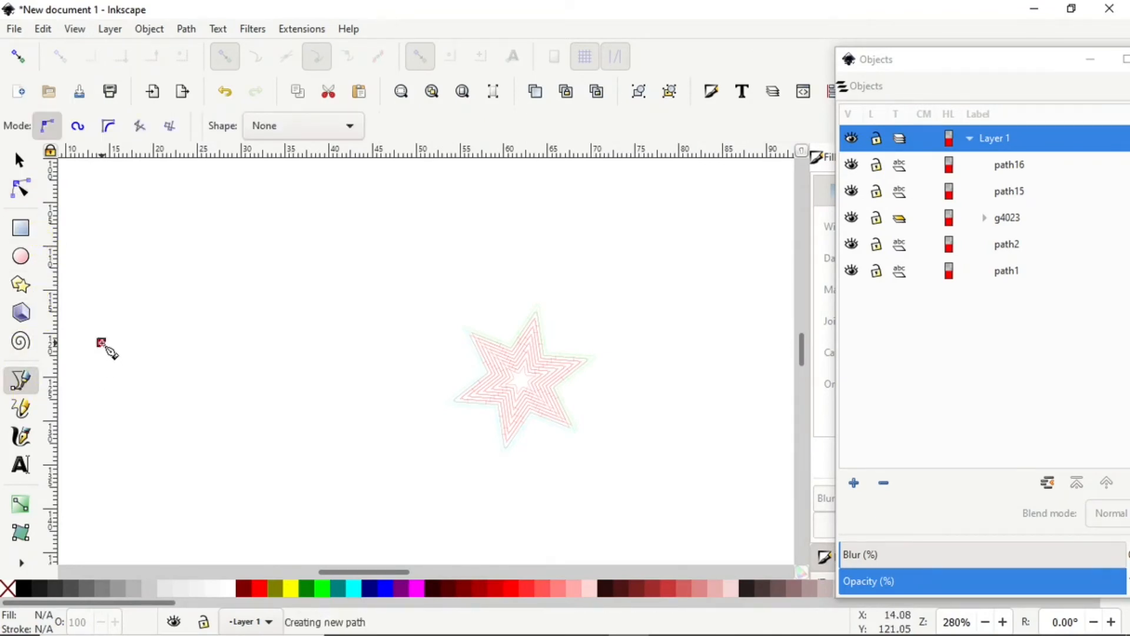
{"action": "double_click", "coordinate": [240, 241]}
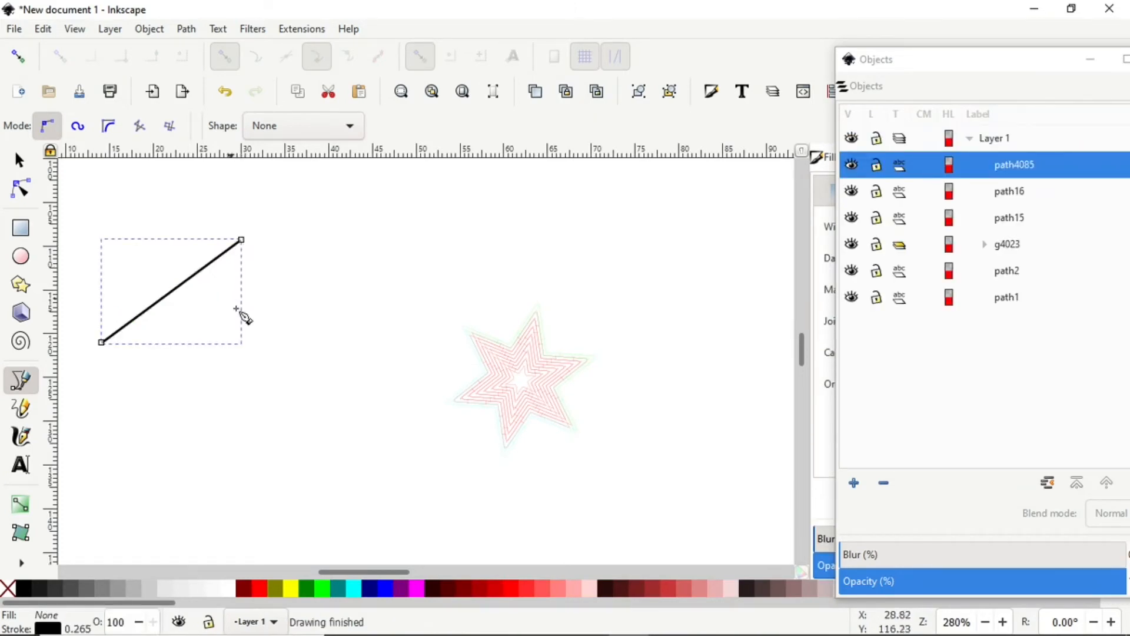
{"action": "left_click", "coordinate": [425, 332]}
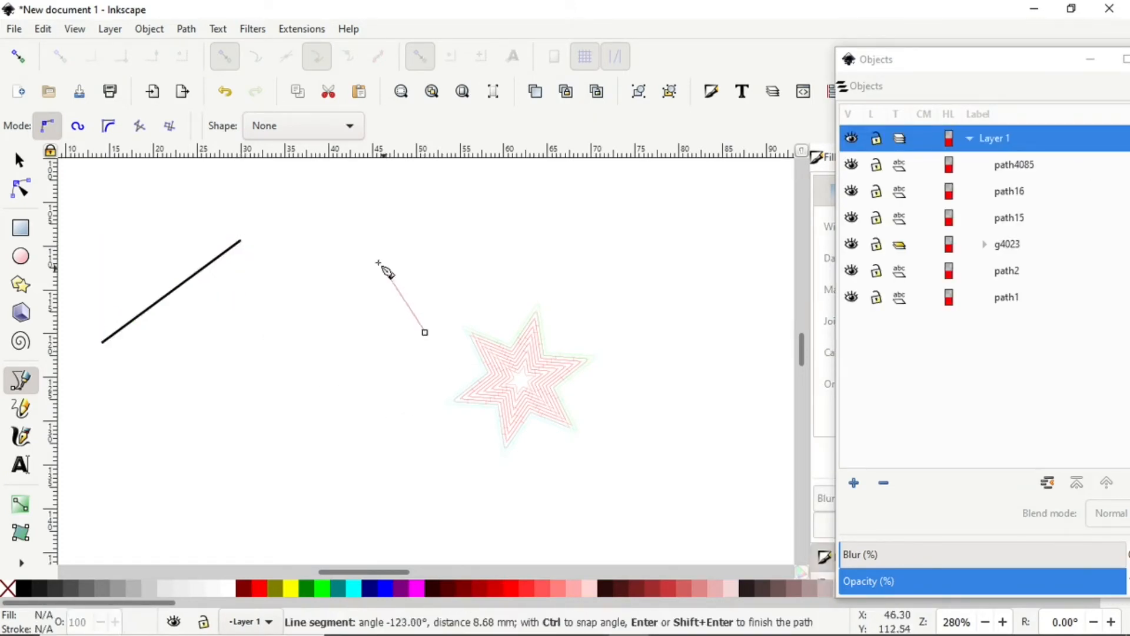
{"action": "double_click", "coordinate": [323, 234]}
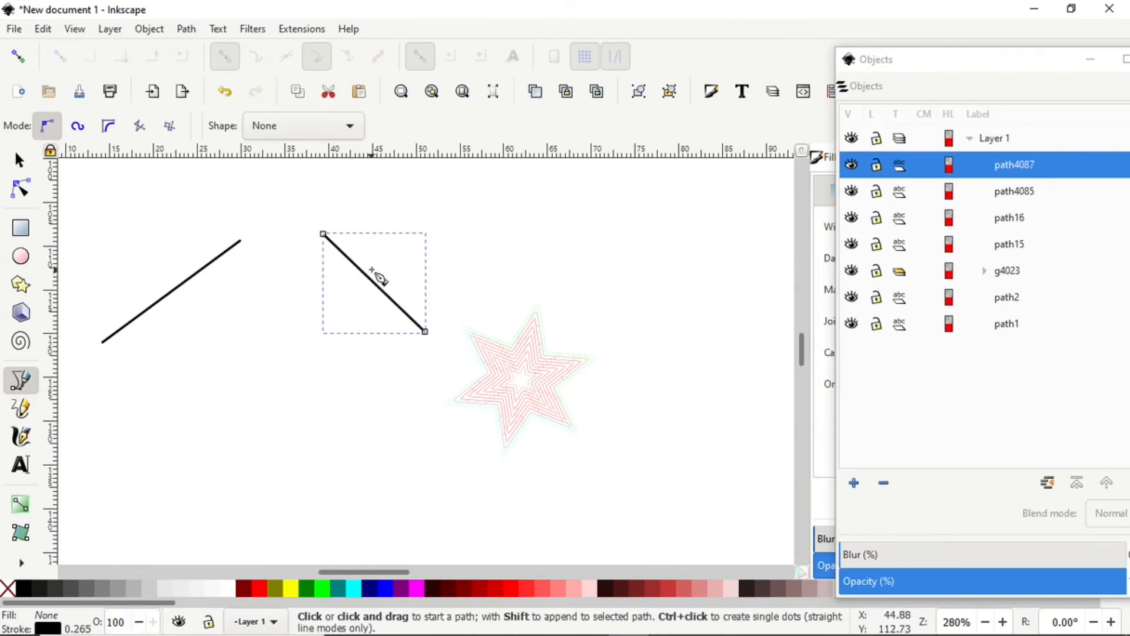
Step: Interpolate between the two slanted lines with exponent 0.0, 12 interpolation steps and method 1
{"action": "left_click", "coordinate": [19, 160]}
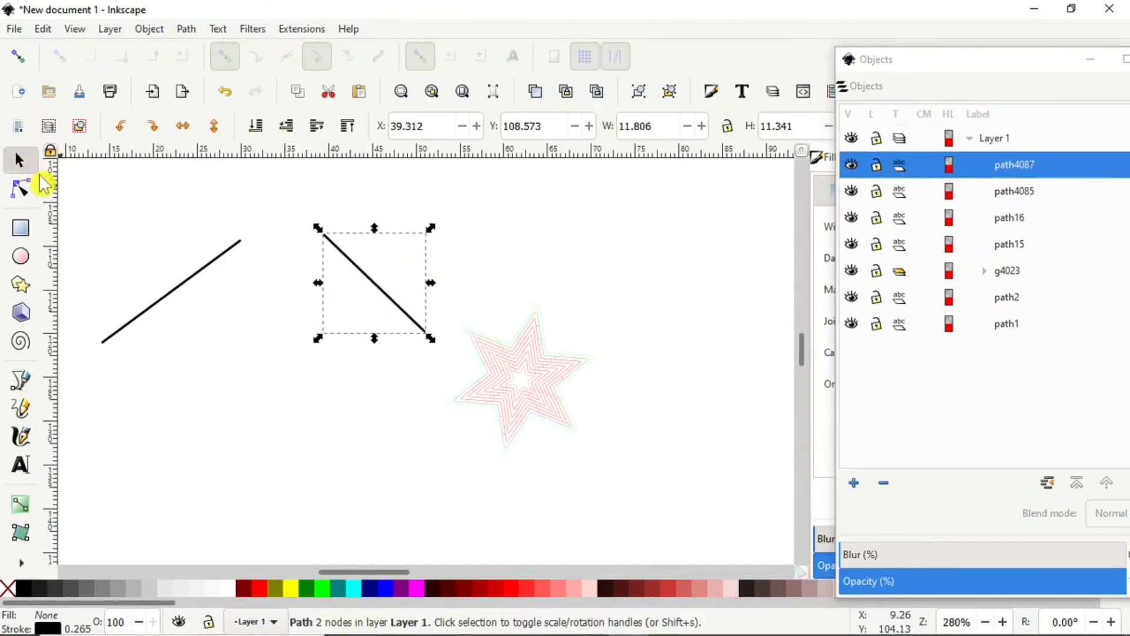
{"action": "left_click", "coordinate": [222, 266], "text": "shift"}
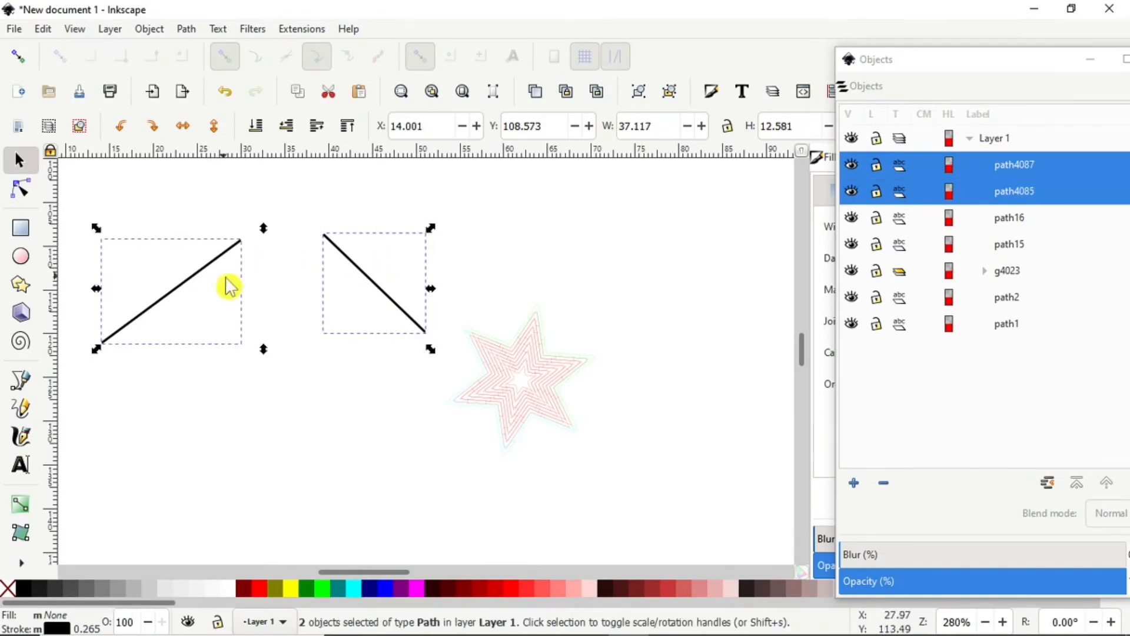
{"action": "left_click", "coordinate": [298, 36]}
{"action": "mouse_move", "coordinate": [347, 194]}
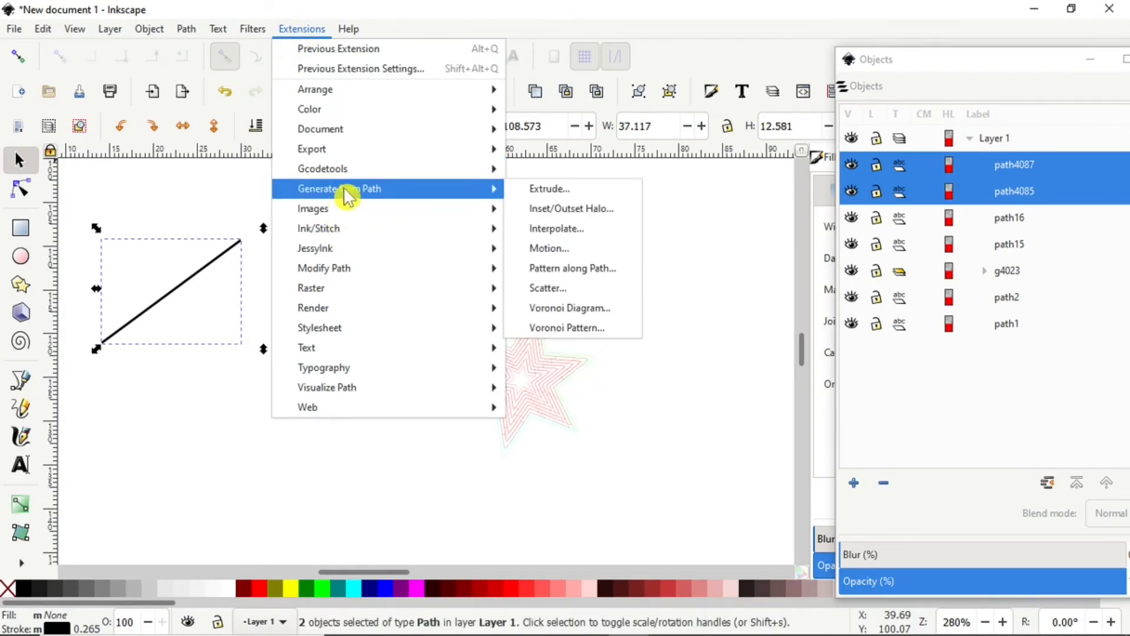
{"action": "left_click", "coordinate": [564, 236]}
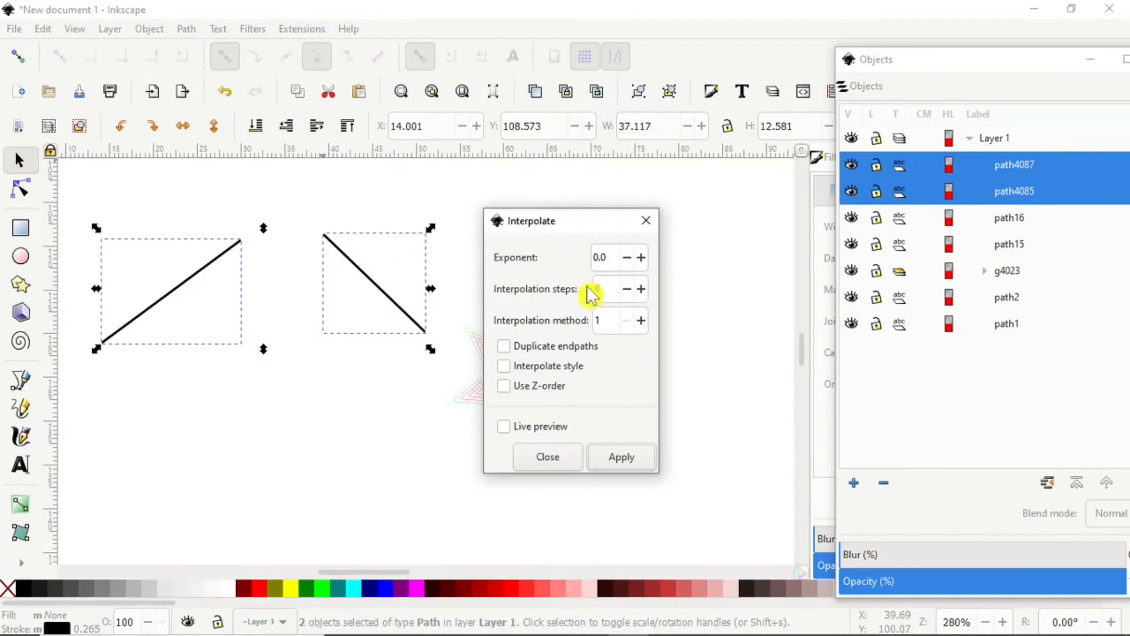
{"action": "left_click", "coordinate": [642, 290]}
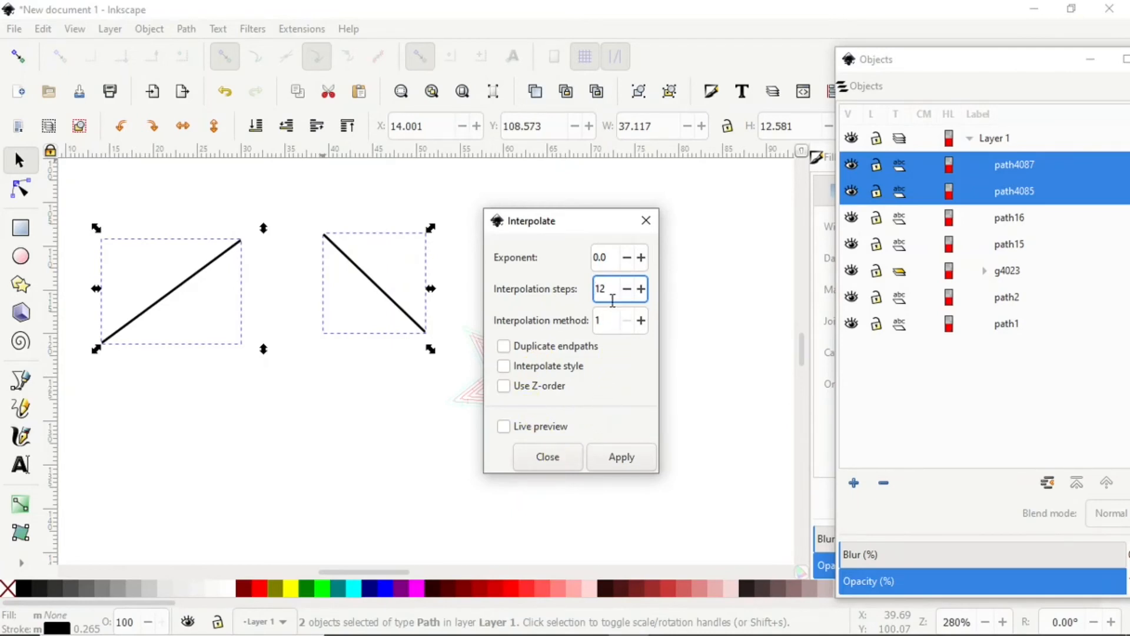
{"action": "left_click", "coordinate": [624, 462]}
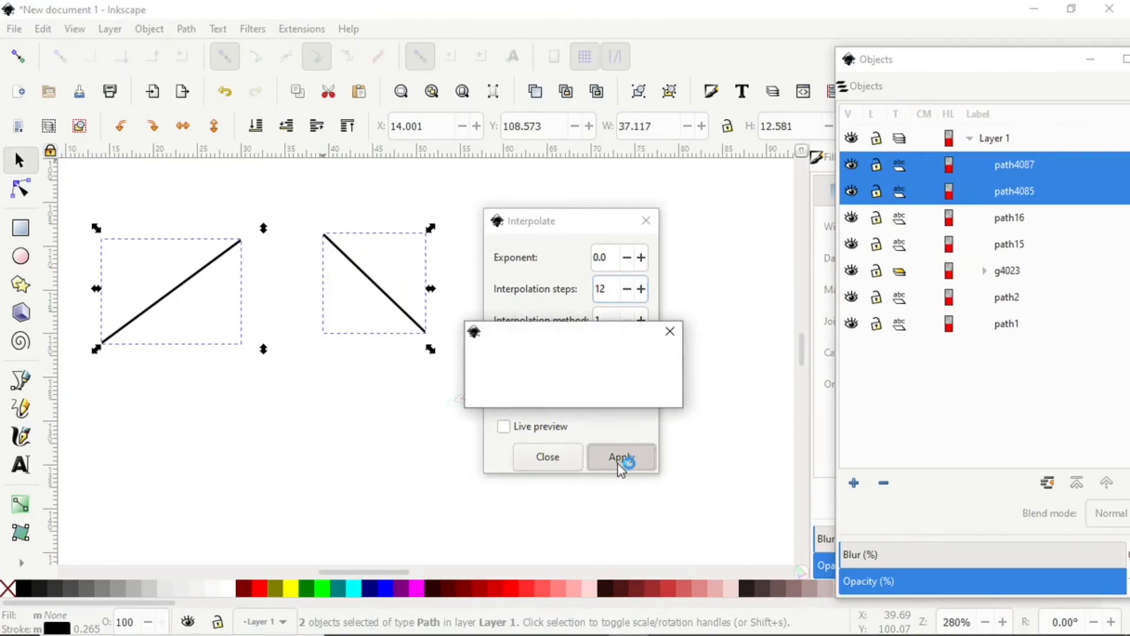
Step: Apply a dotted dash pattern to the strokes of the two slanted lines and the interpolated group between them
{"action": "left_click", "coordinate": [586, 566]}
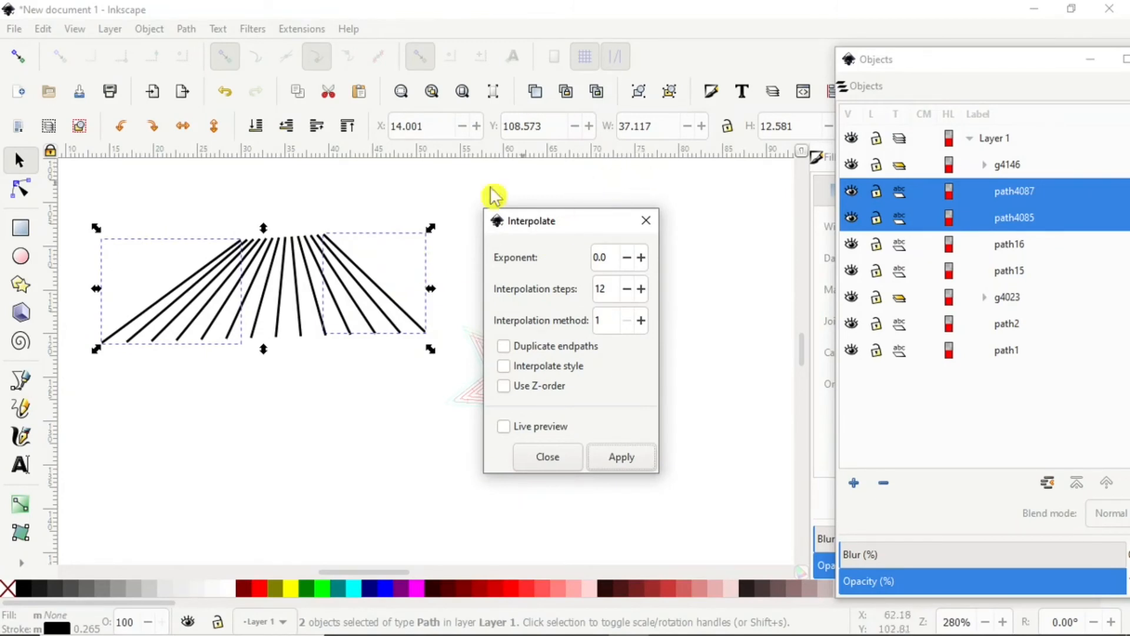
{"action": "left_click", "coordinate": [318, 415]}
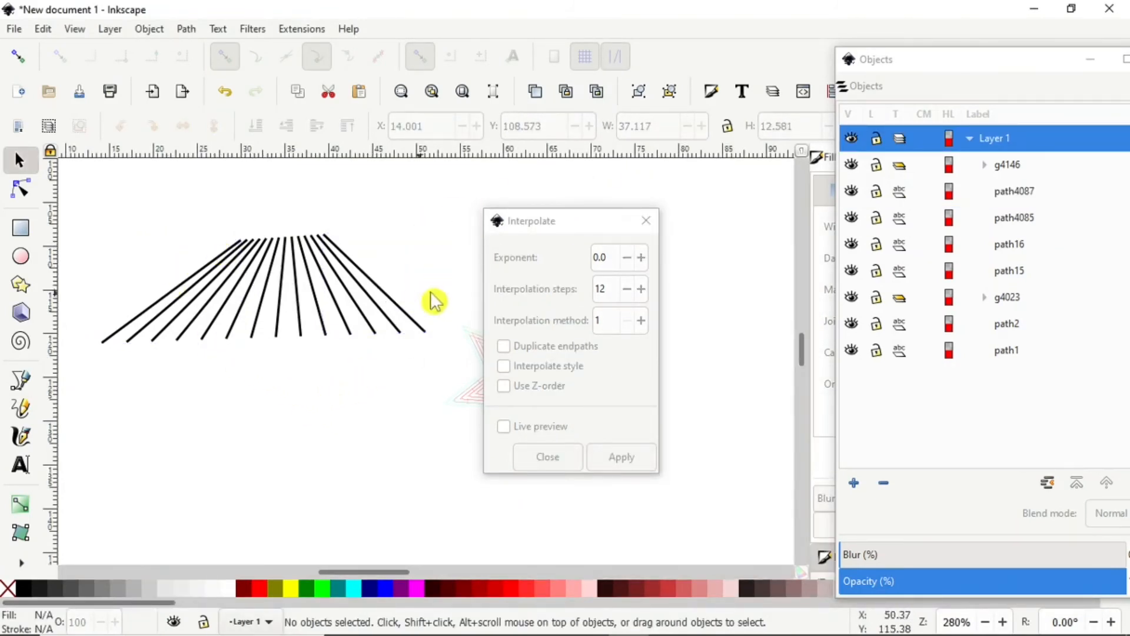
{"action": "left_click_drag", "start_coordinate": [1005, 58], "coordinate": [970, 445]}
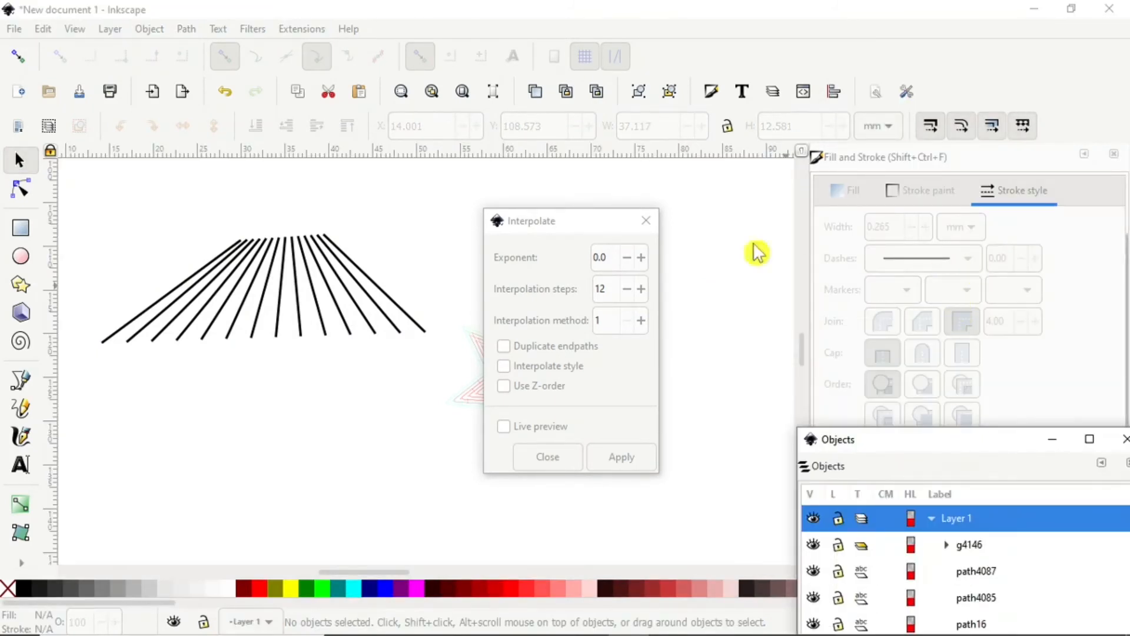
{"action": "left_click", "coordinate": [20, 161]}
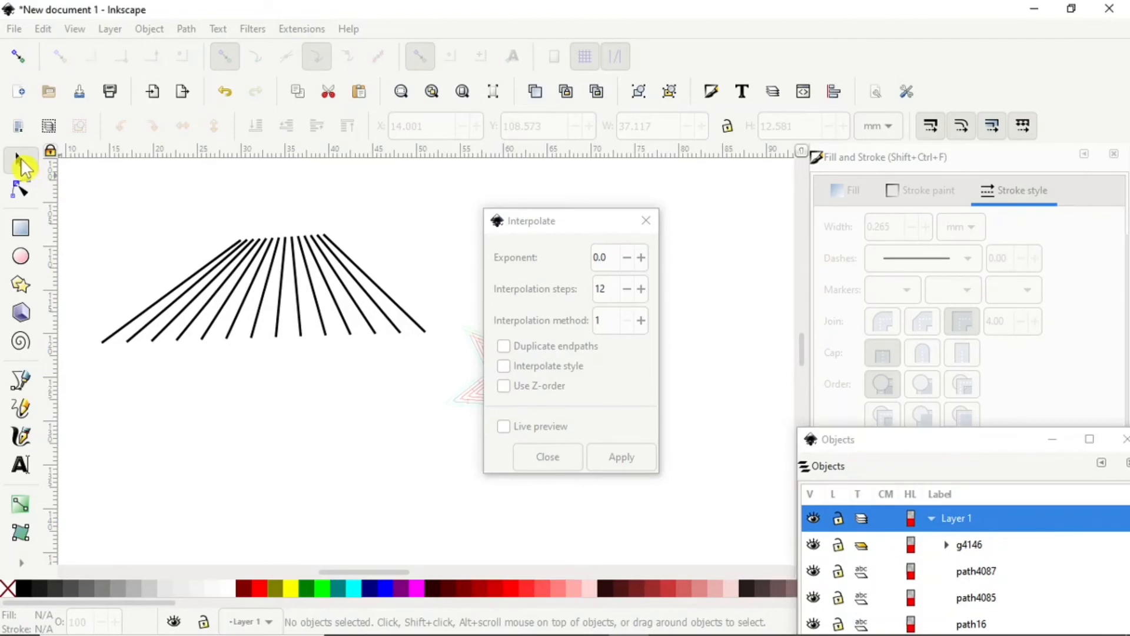
{"action": "left_click_drag", "start_coordinate": [90, 182], "coordinate": [455, 395]}
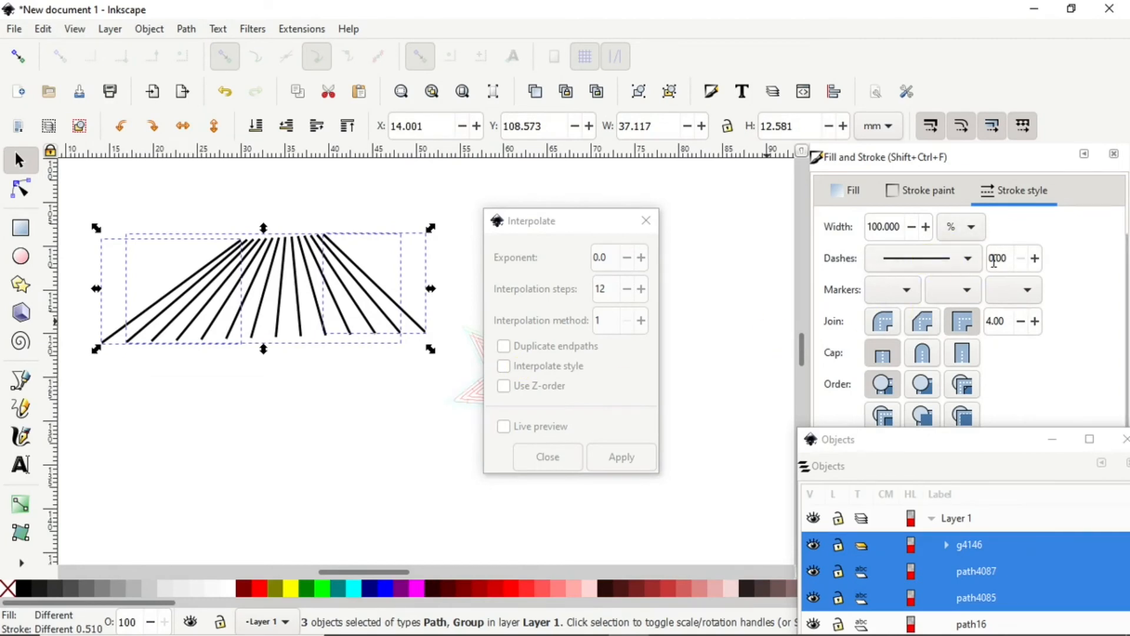
{"action": "left_click", "coordinate": [969, 260]}
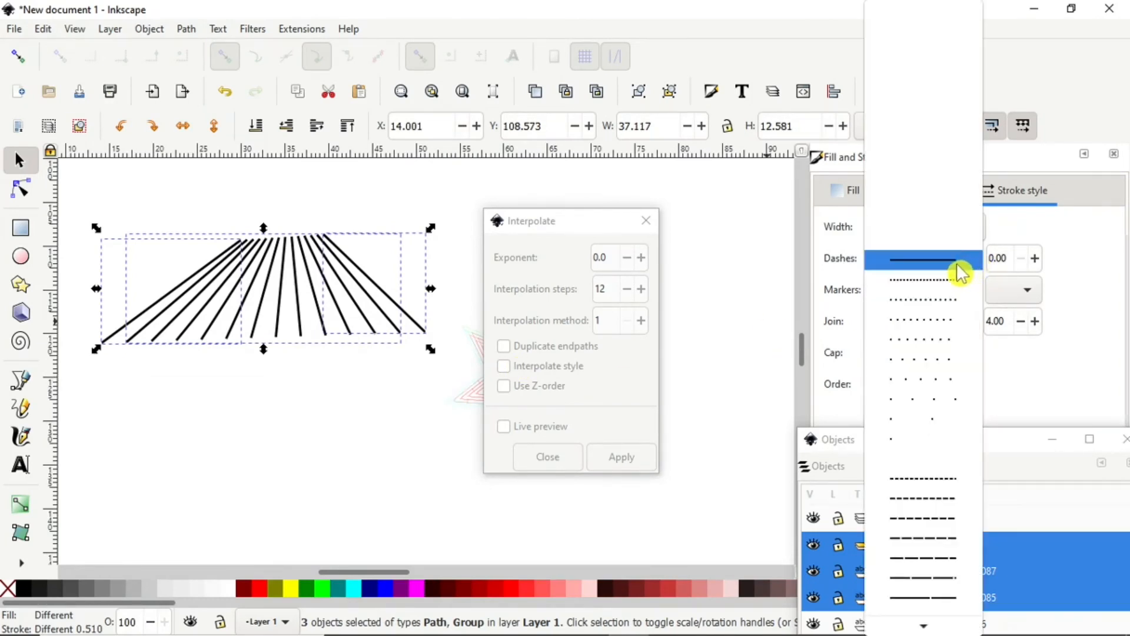
{"action": "left_click", "coordinate": [938, 289]}
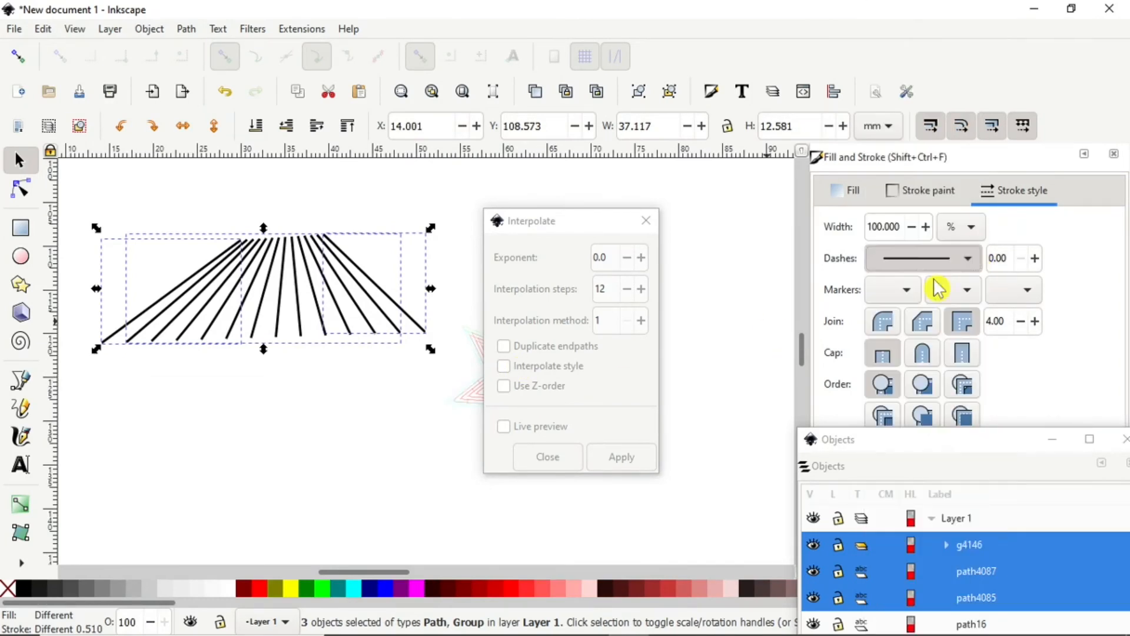
{"action": "left_click", "coordinate": [205, 421]}
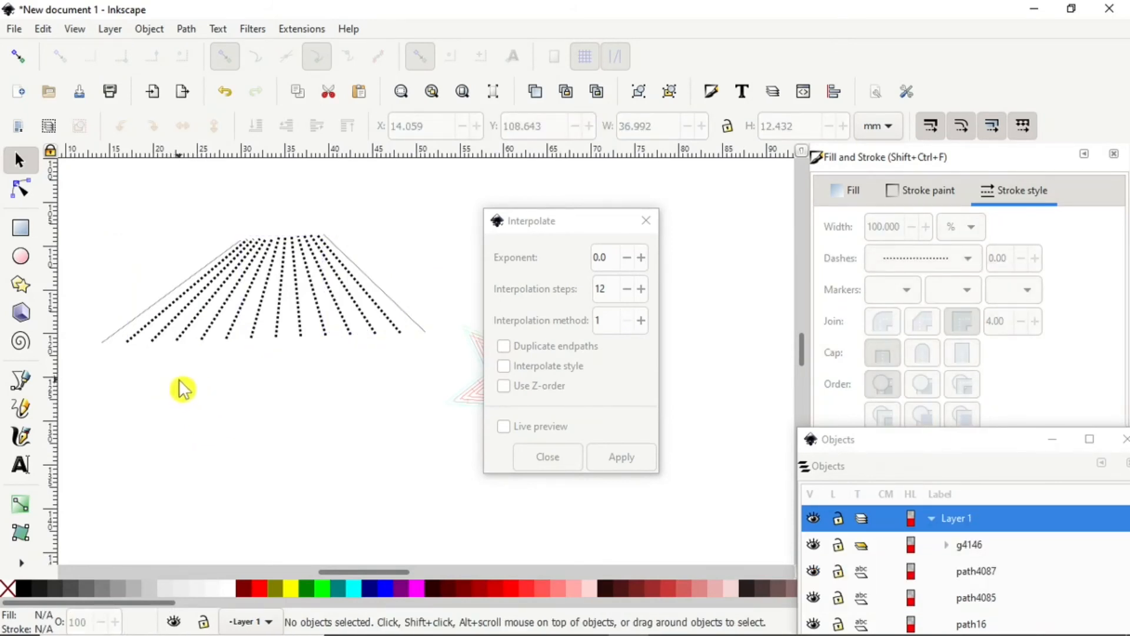
Step: Select the interpolated group of dotted lines and expand it in the object list to show its individual paths
{"action": "left_click", "coordinate": [157, 325]}
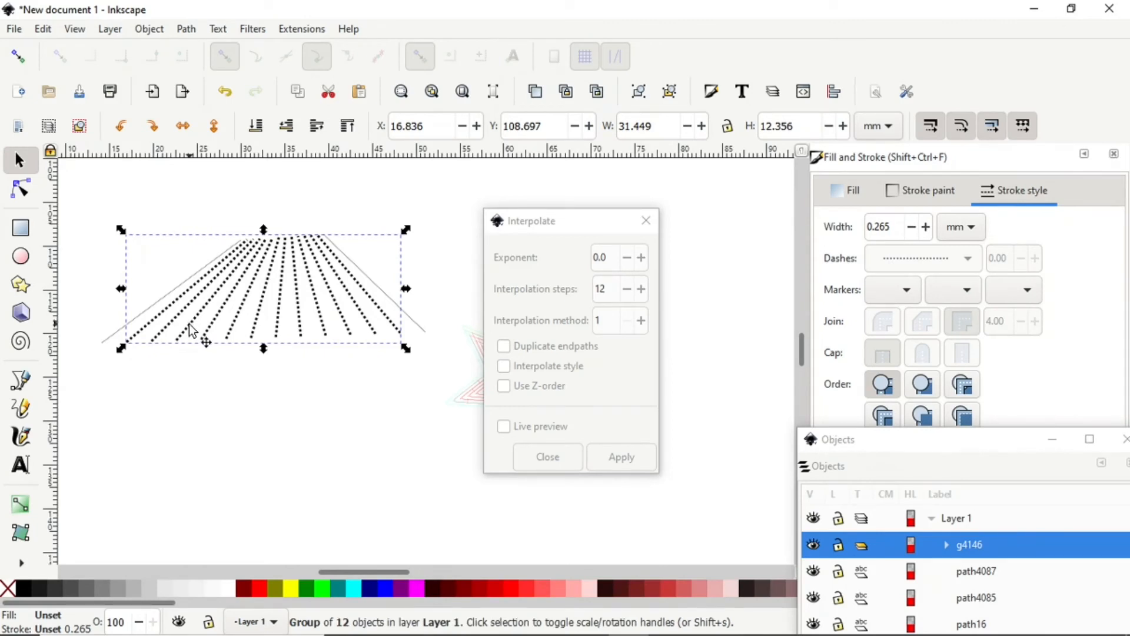
{"action": "key", "text": "Escape"}
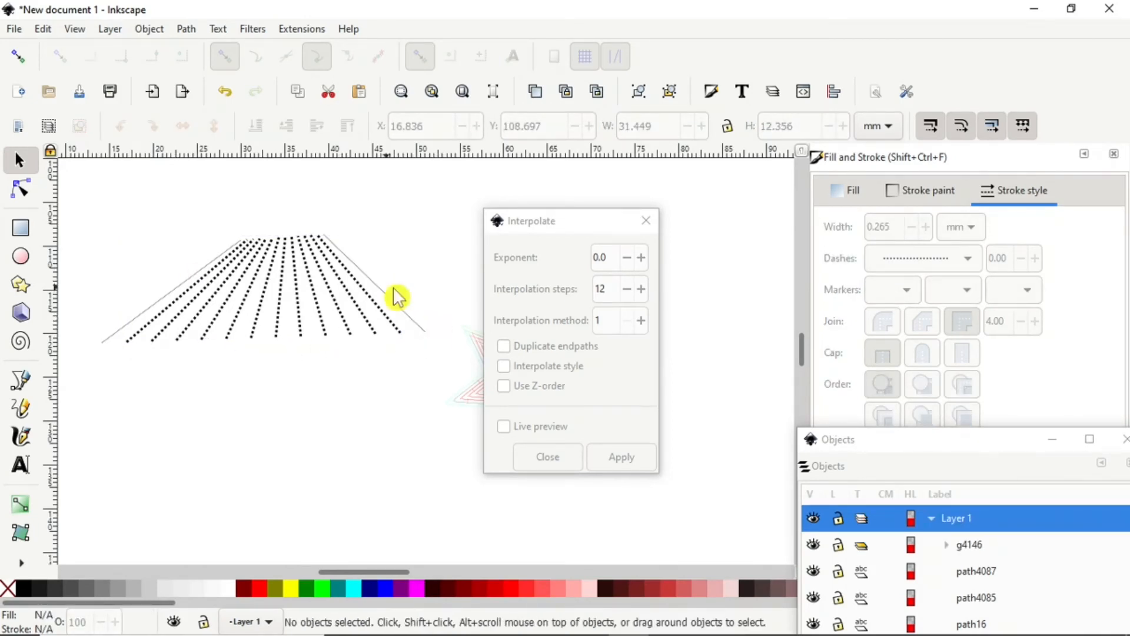
{"action": "left_click_drag", "start_coordinate": [979, 440], "coordinate": [956, 318]}
{"action": "left_click_drag", "start_coordinate": [916, 99], "coordinate": [918, 82]}
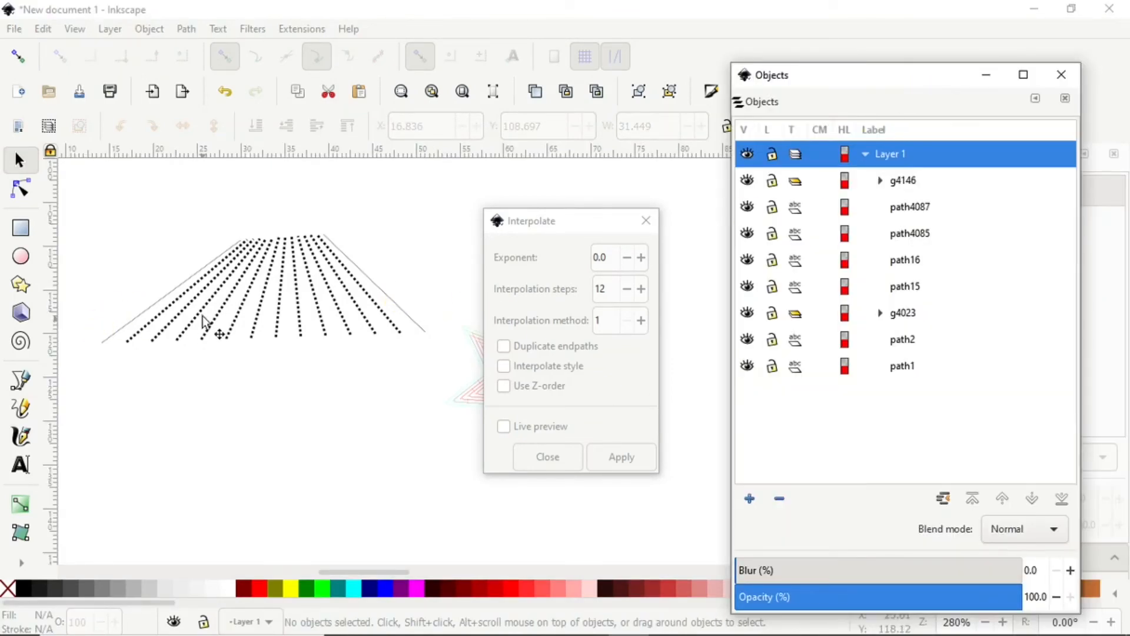
{"action": "left_click", "coordinate": [226, 306]}
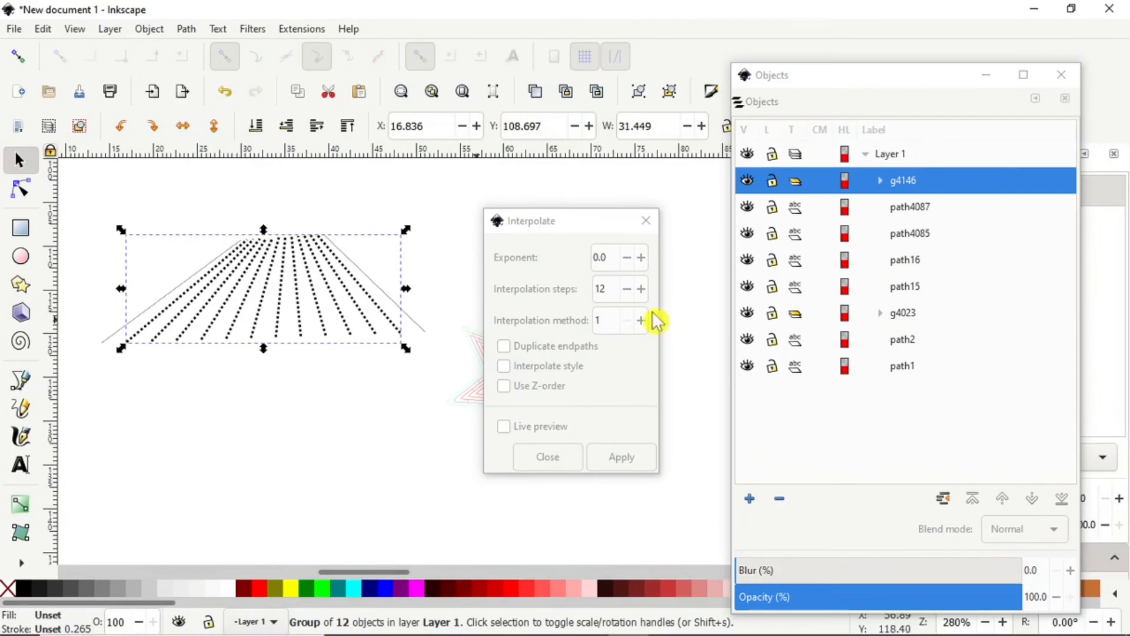
{"action": "left_click", "coordinate": [882, 182]}
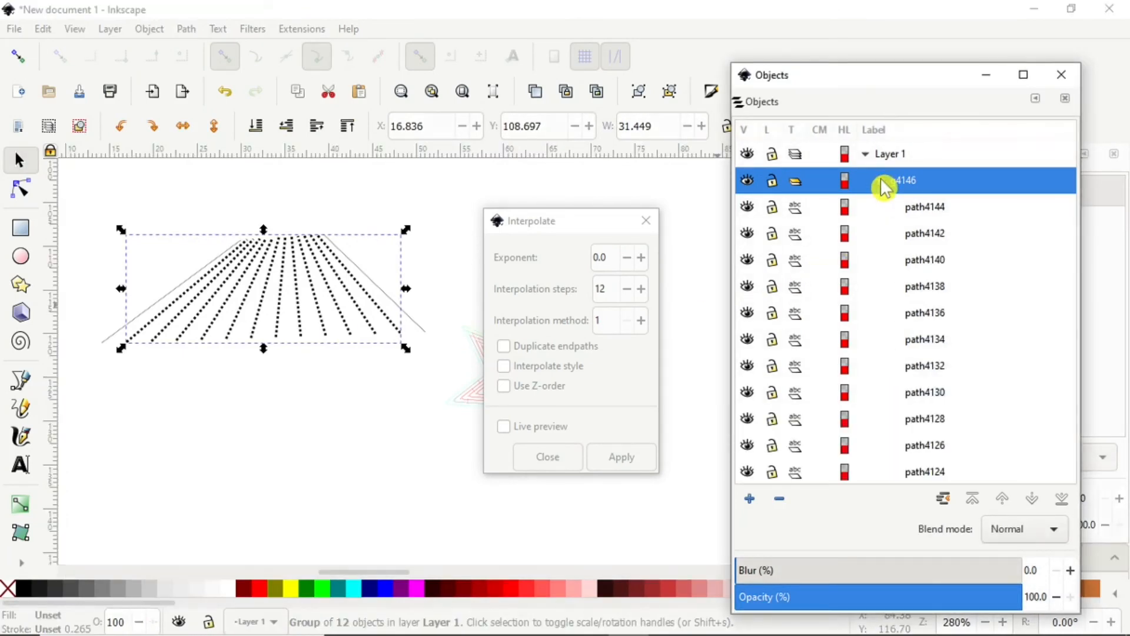
Step: Reverse the direction of every other line: path4144, path4140, path4136, path4132, path4128, path4124 and path4087
{"action": "left_click", "coordinate": [927, 217]}
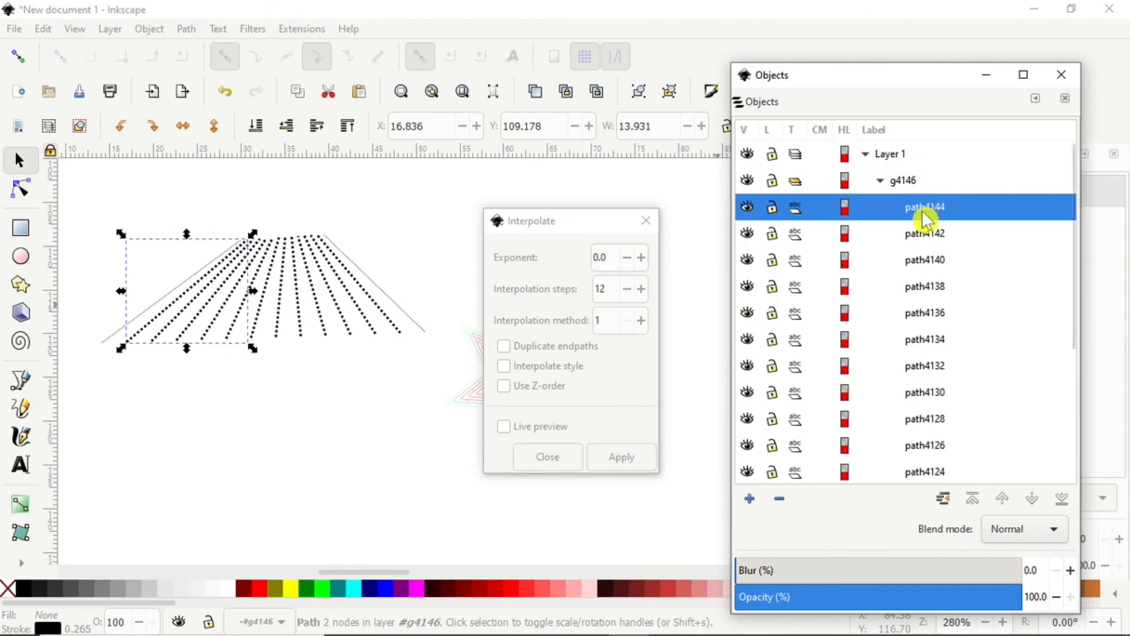
{"action": "left_click", "coordinate": [924, 262], "text": "ctrl"}
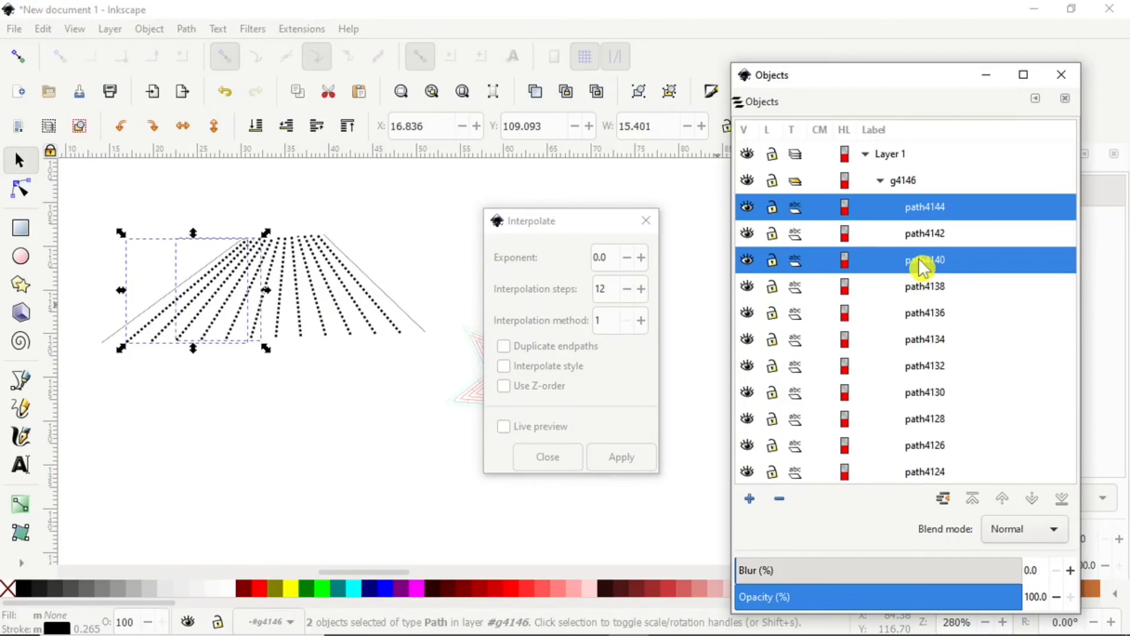
{"action": "left_click", "coordinate": [928, 315], "text": "ctrl"}
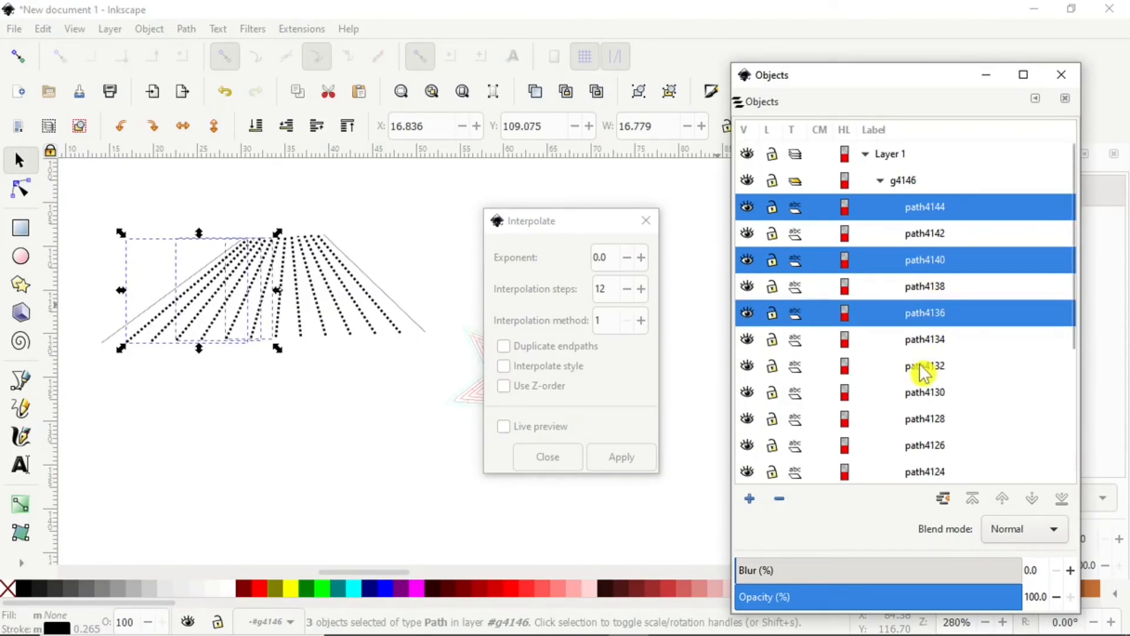
{"action": "left_click", "coordinate": [924, 369], "text": "ctrl"}
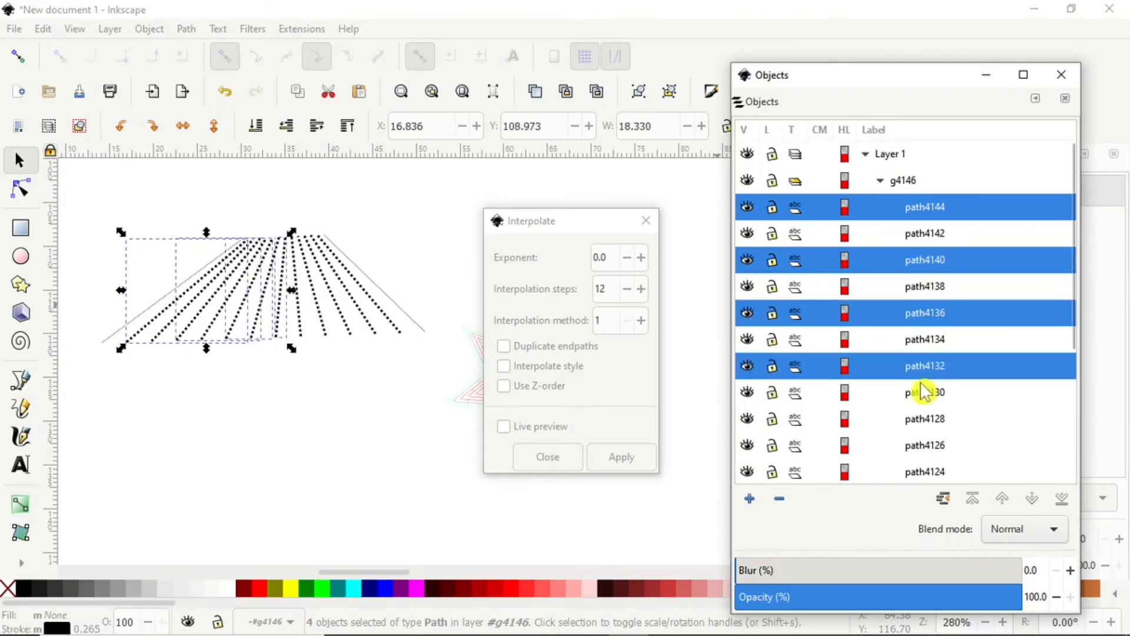
{"action": "left_click", "coordinate": [925, 425], "text": "ctrl"}
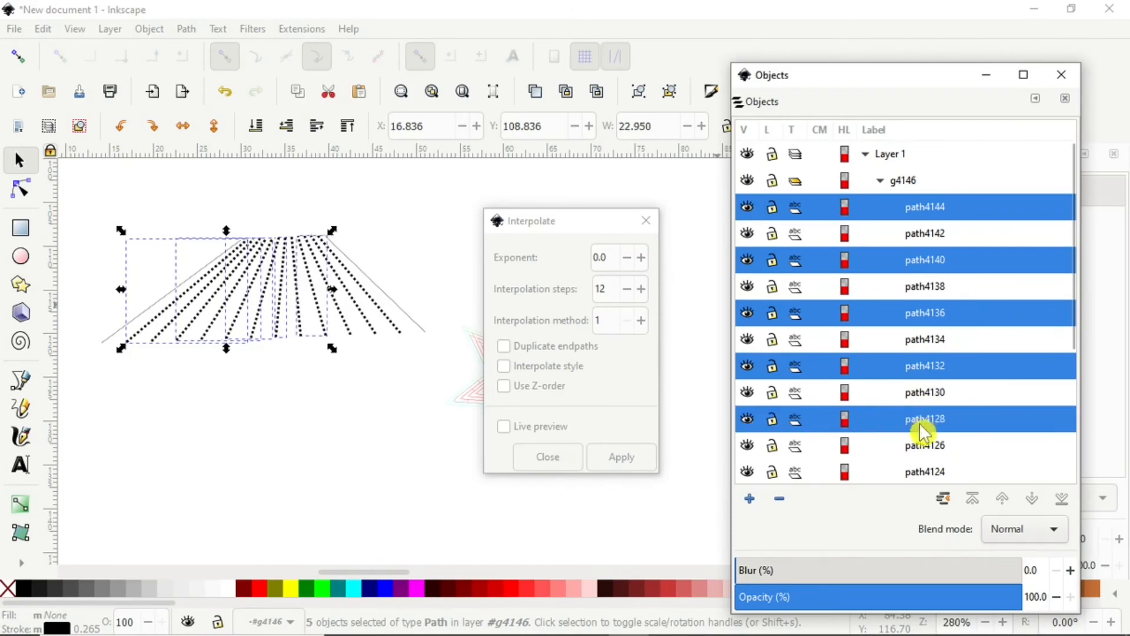
{"action": "left_click", "coordinate": [923, 474], "text": "ctrl"}
{"action": "scroll", "coordinate": [939, 420], "scroll_direction": "down", "scroll_amount": 3}
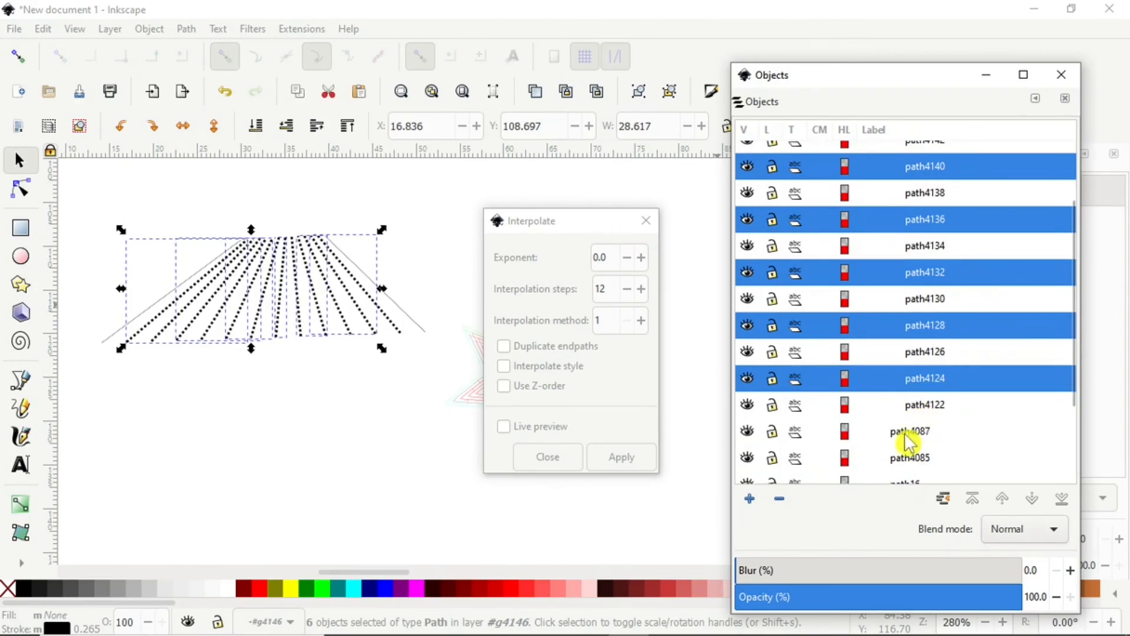
{"action": "left_click", "coordinate": [912, 440], "text": "ctrl"}
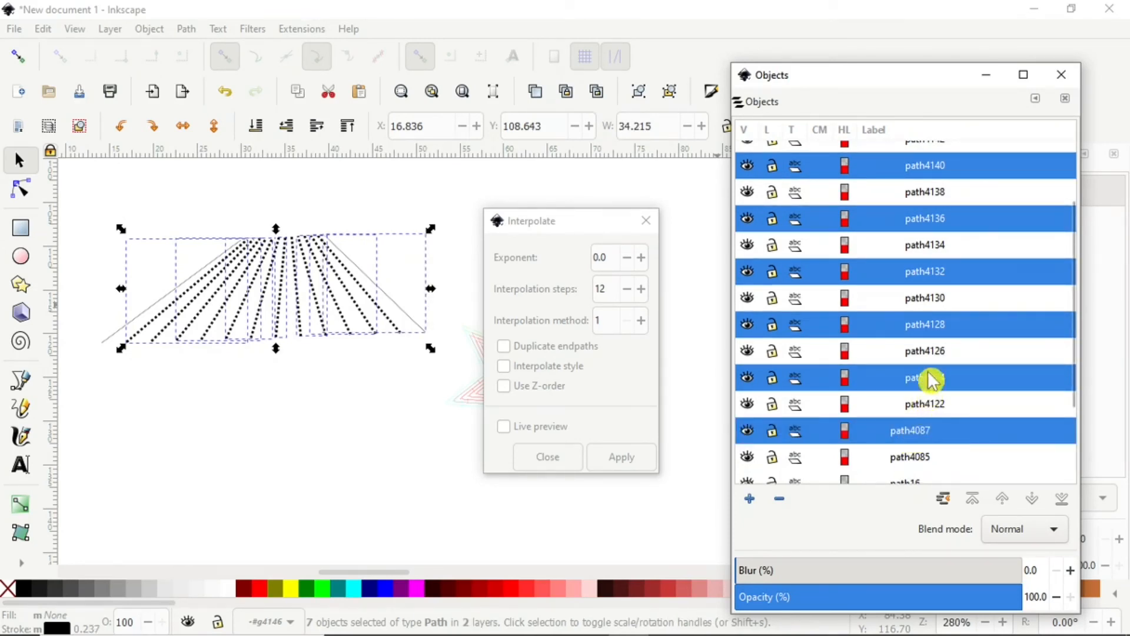
{"action": "left_click", "coordinate": [186, 33]}
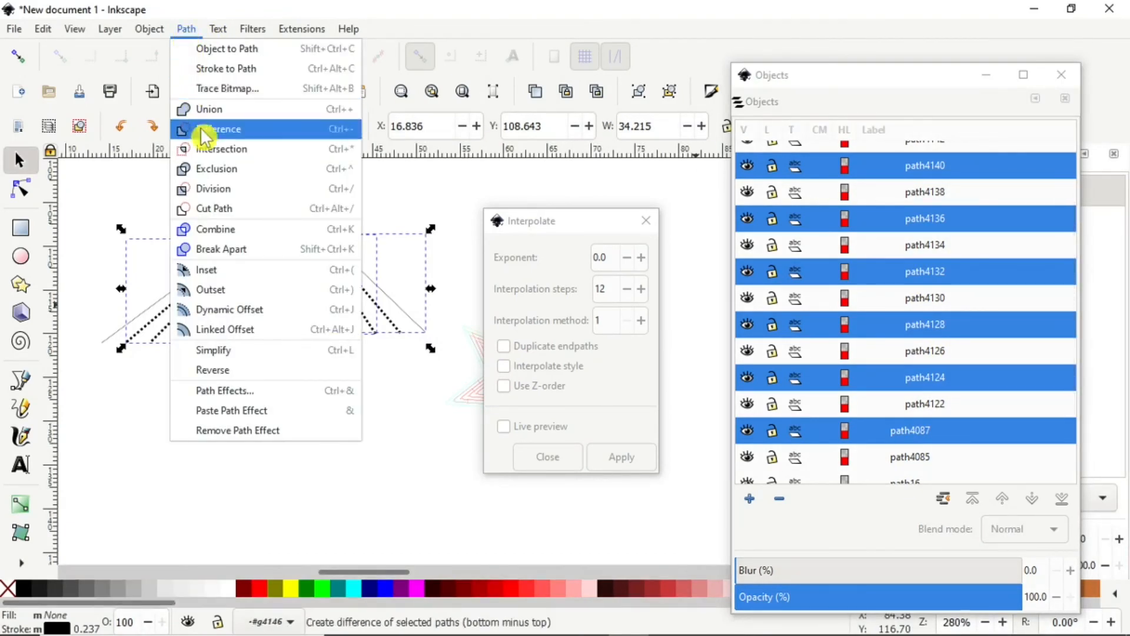
{"action": "left_click", "coordinate": [219, 377]}
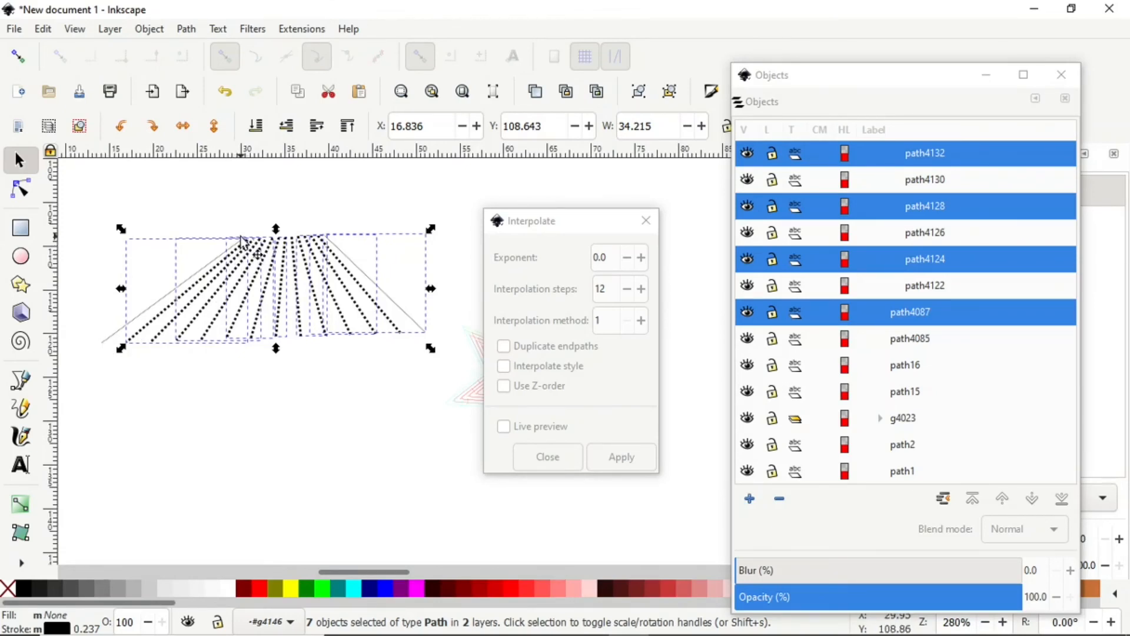
Step: Colour the strokes of the reversed lines blue, and give all 14 lines the same blue stroke
{"action": "left_click", "coordinate": [126, 354]}
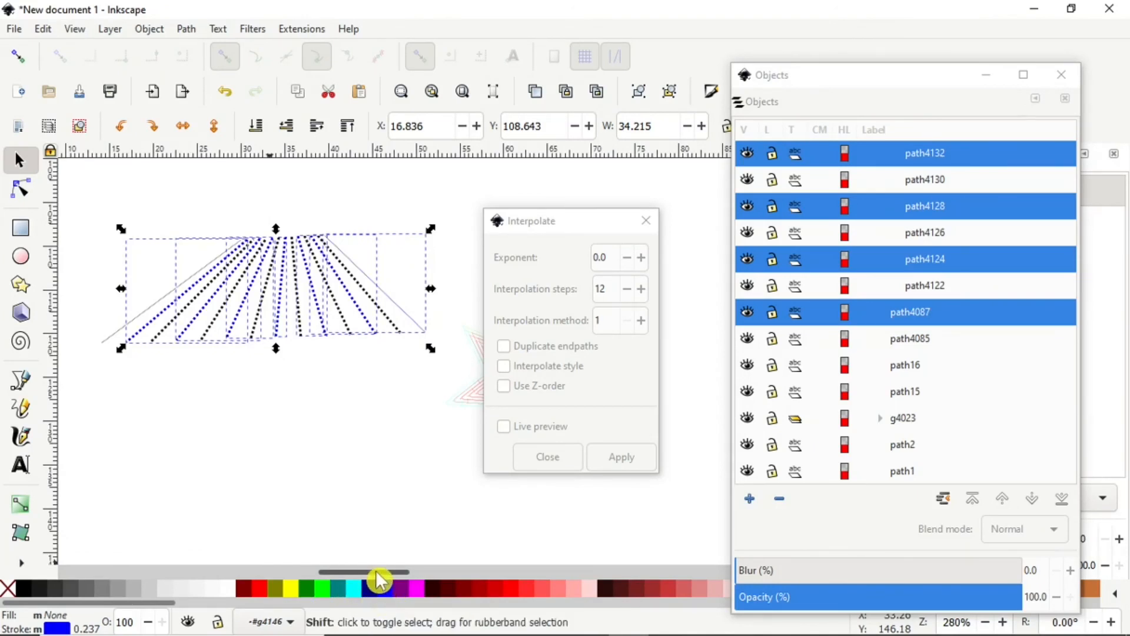
{"action": "left_click", "coordinate": [252, 446]}
{"action": "left_click_drag", "start_coordinate": [116, 196], "coordinate": [443, 407]}
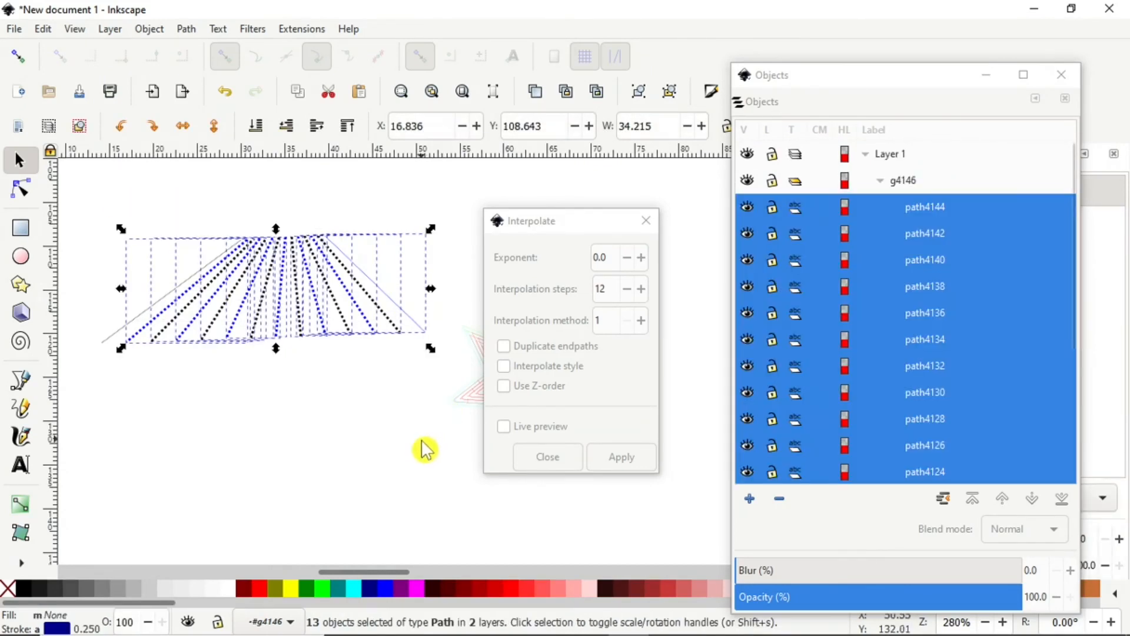
{"action": "left_click", "coordinate": [75, 197]}
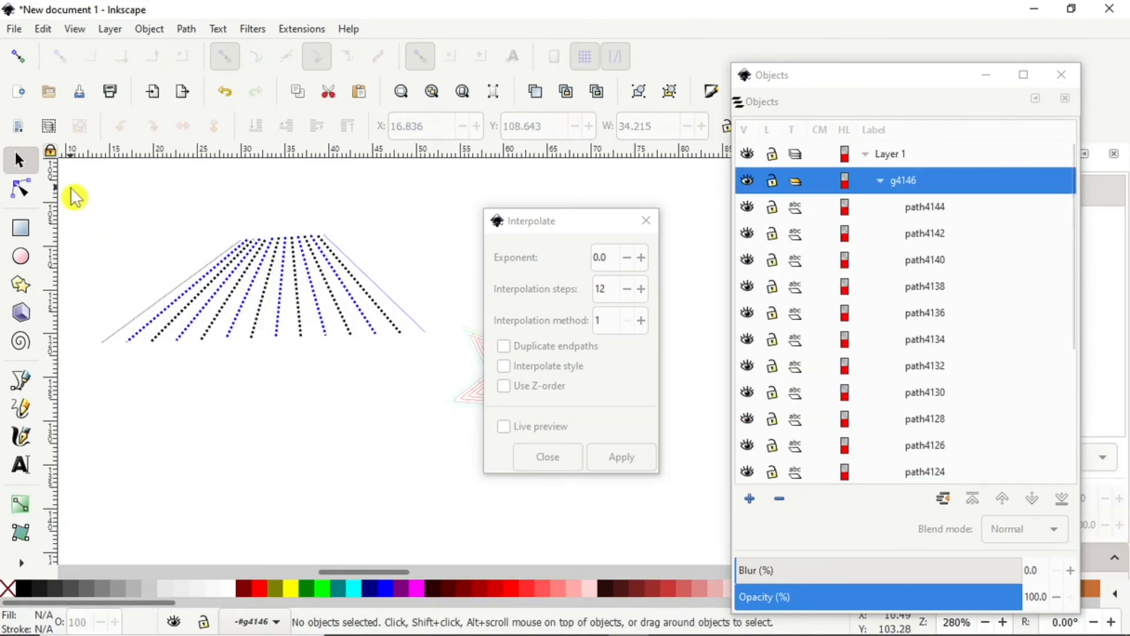
{"action": "left_click_drag", "start_coordinate": [67, 180], "coordinate": [462, 406]}
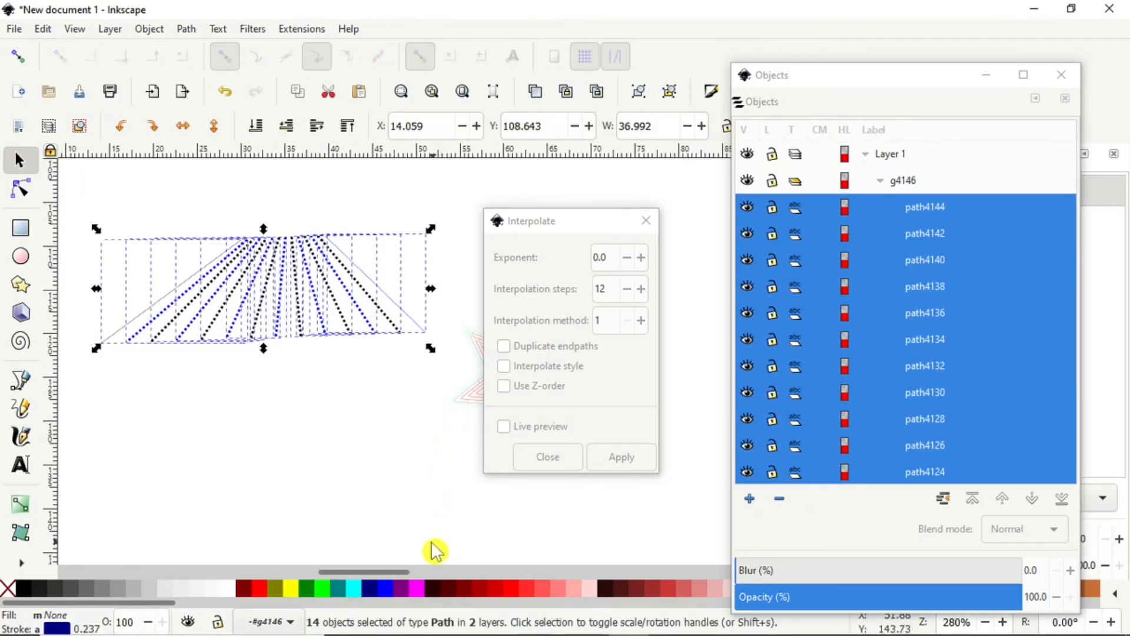
{"action": "left_click", "coordinate": [388, 599], "text": "shift"}
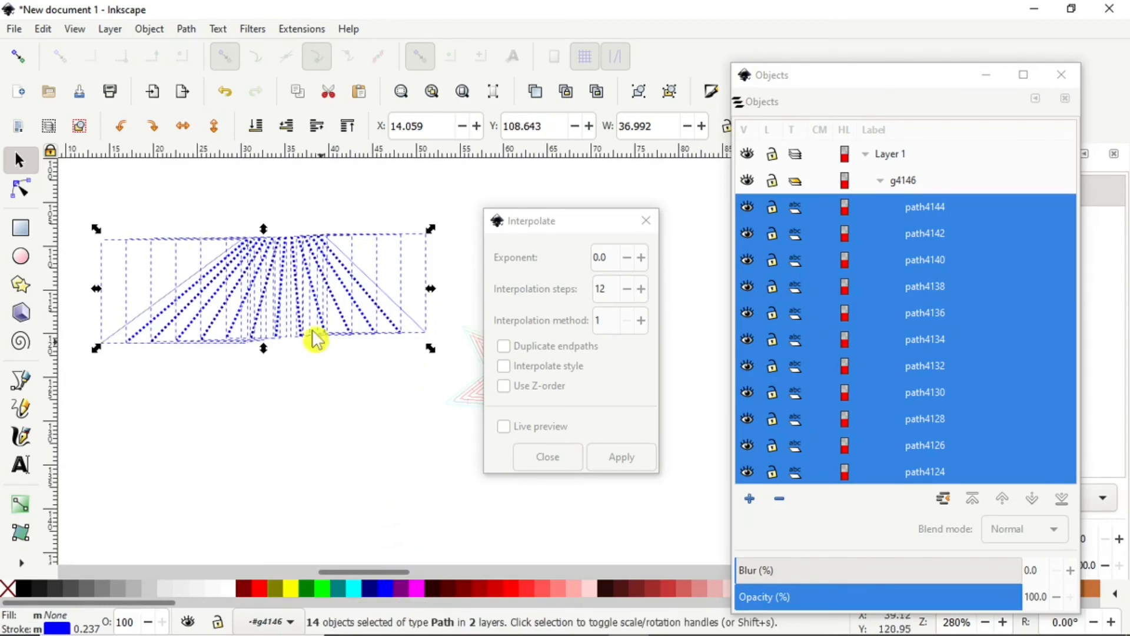
Step: Open the Ink/Stitch Params for the 14 selected lines and maximize the stitch preview to watch the stitching order
{"action": "left_click", "coordinate": [301, 32]}
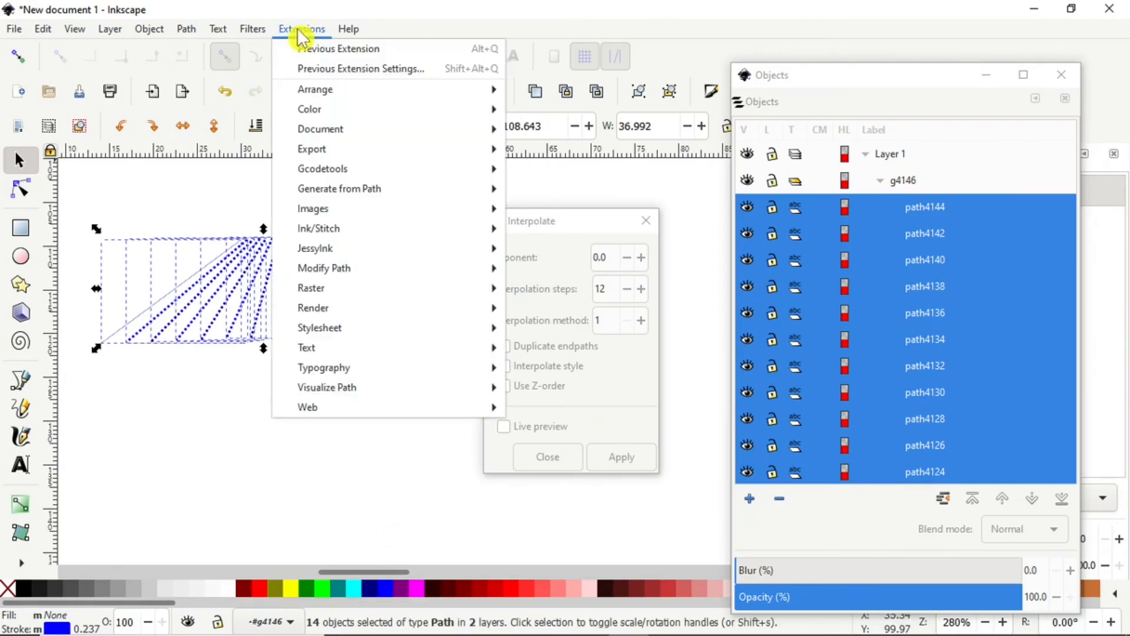
{"action": "mouse_move", "coordinate": [325, 237]}
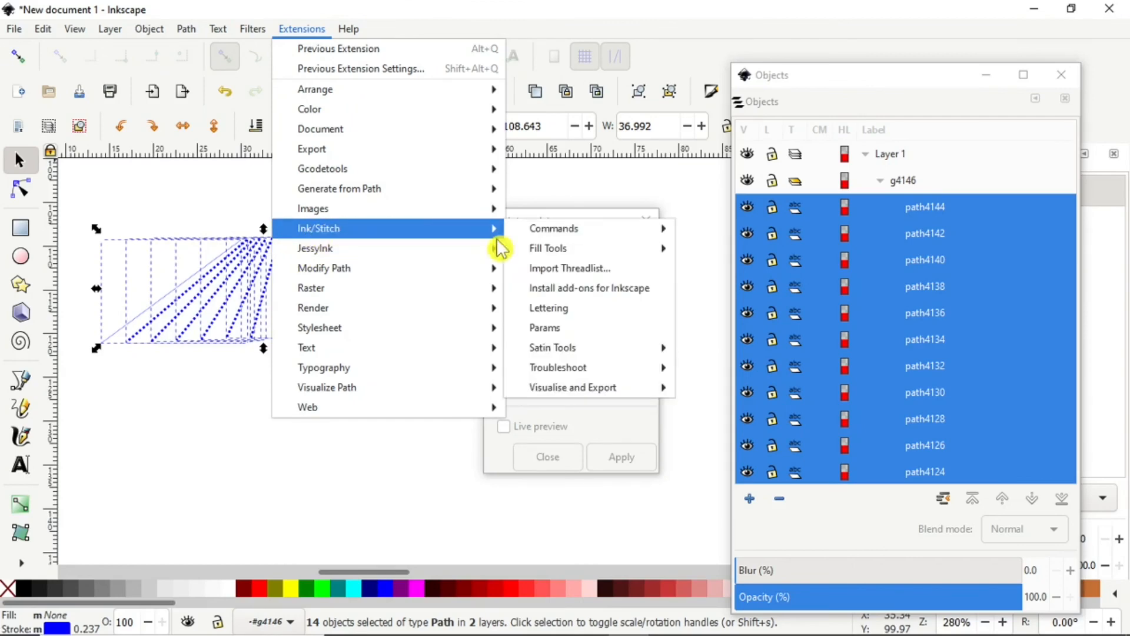
{"action": "left_click", "coordinate": [554, 337]}
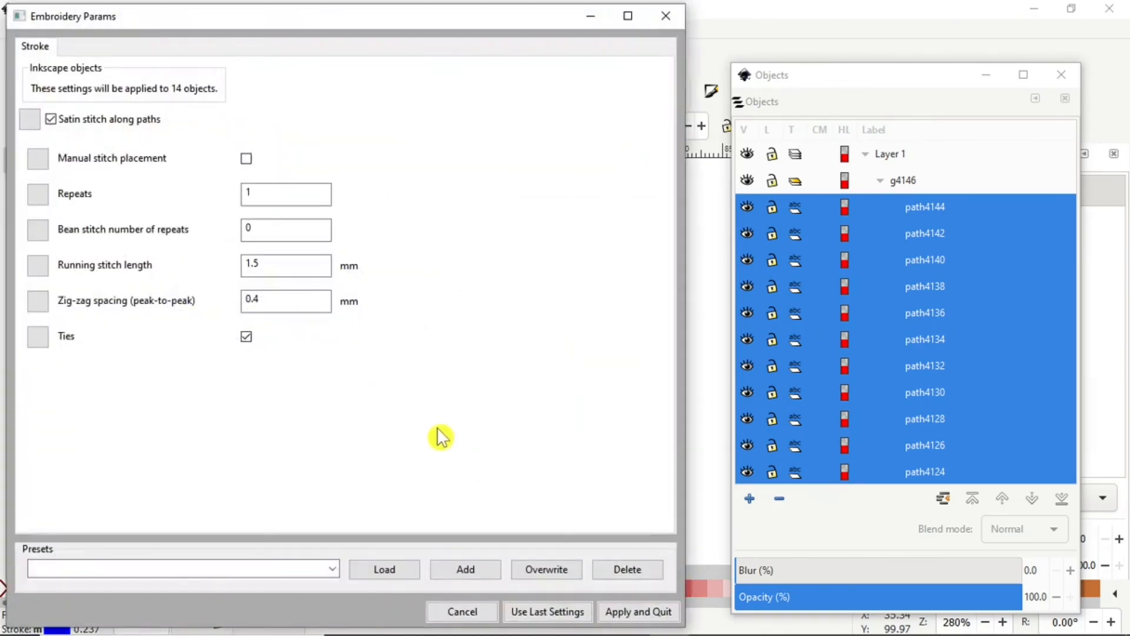
{"action": "left_click_drag", "start_coordinate": [958, 21], "coordinate": [429, 10]}
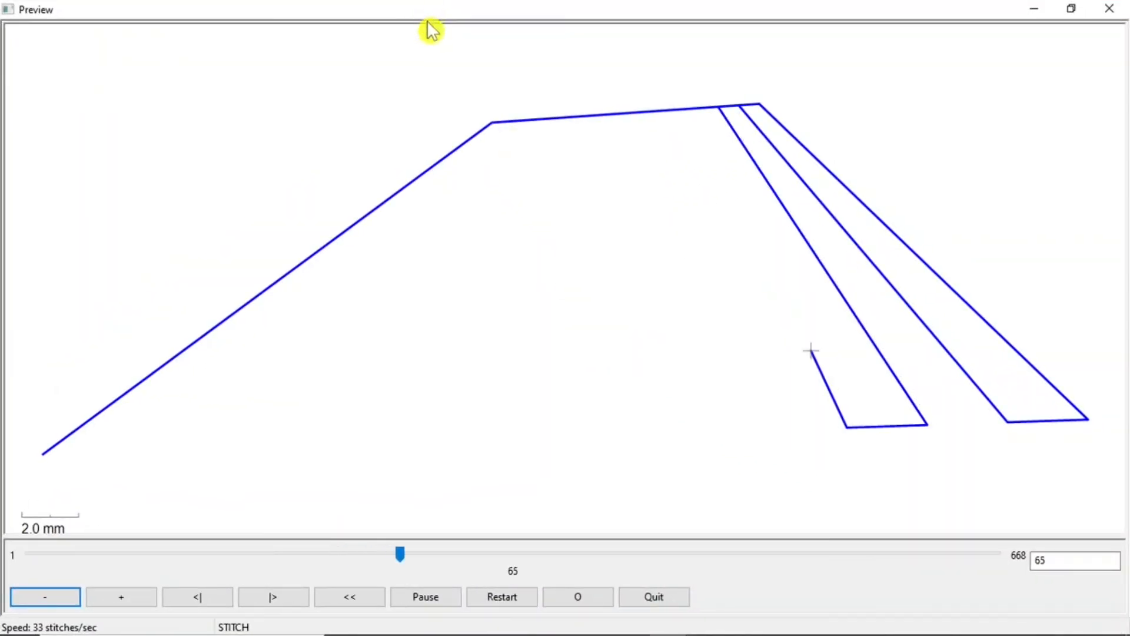